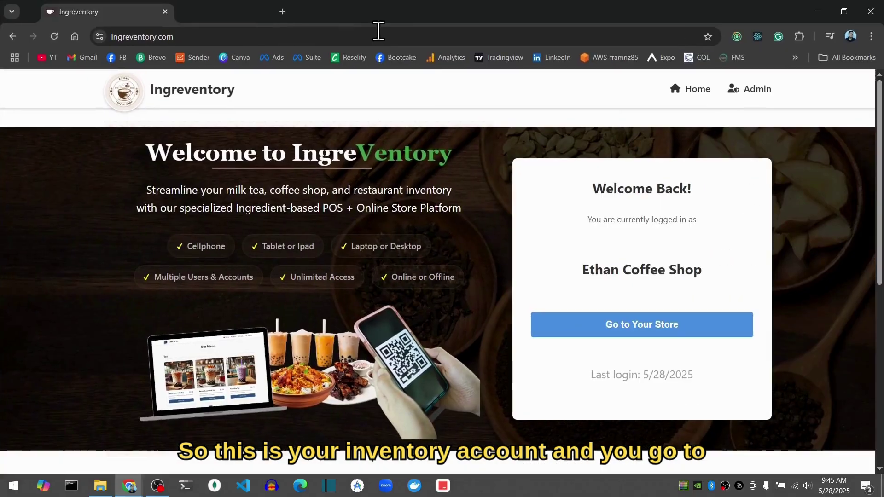
Step: Open the admin dashboard of Ethan Coffee Shop and consult the Classic Pearl Milk Tea recipe slide in the presentation window
{"action": "left_click", "coordinate": [646, 335]}
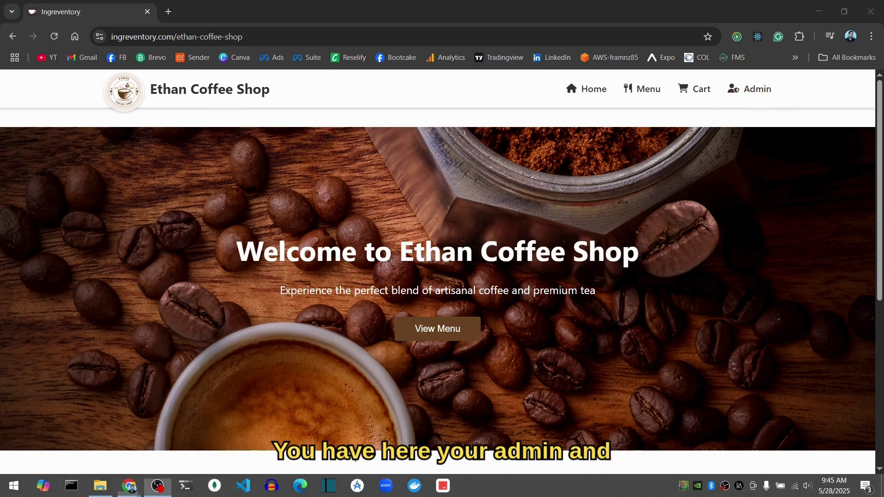
{"action": "left_click", "coordinate": [749, 95]}
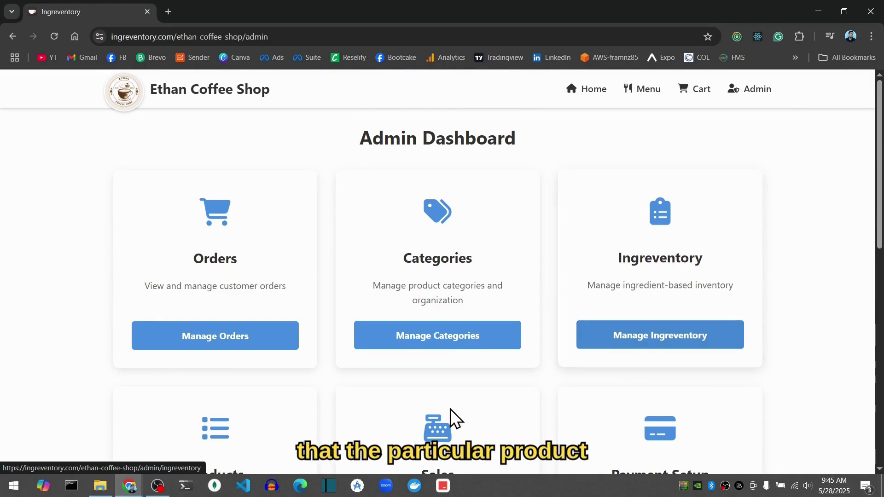
{"action": "mouse_move", "coordinate": [133, 488]}
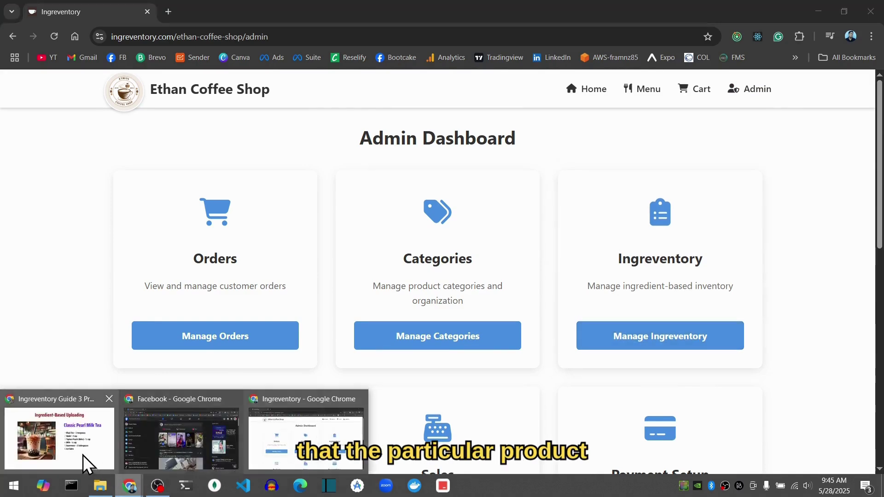
{"action": "left_click", "coordinate": [87, 457]}
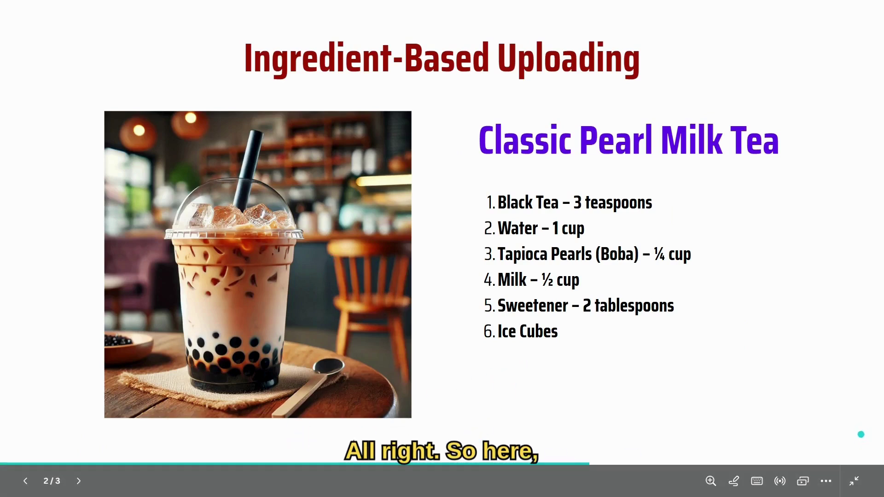
{"action": "key", "text": "alt+Tab"}
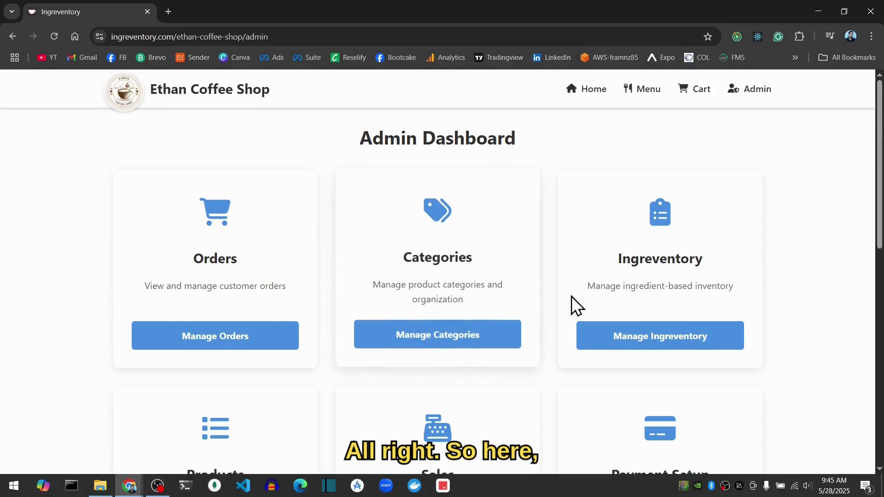
Step: Open the store's ingredient-based inventory and check the recipe slide for the first ingredient
{"action": "left_click", "coordinate": [644, 351]}
{"action": "scroll", "coordinate": [461, 354], "scroll_direction": "down", "scroll_amount": 1}
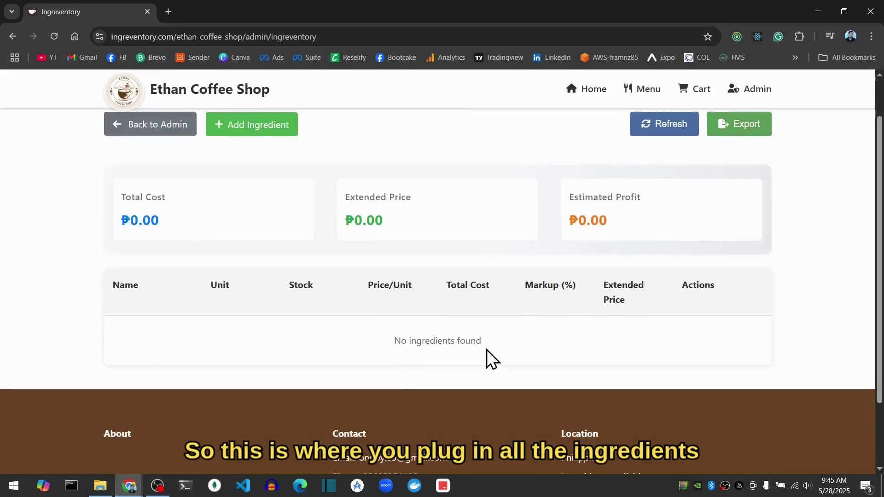
{"action": "scroll", "coordinate": [491, 344], "scroll_direction": "up", "scroll_amount": 1}
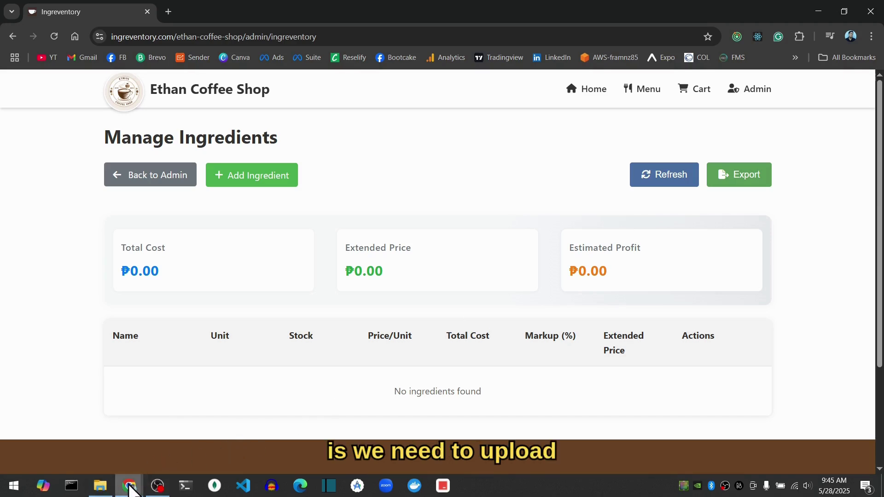
{"action": "mouse_move", "coordinate": [129, 487]}
{"action": "mouse_move", "coordinate": [82, 462]}
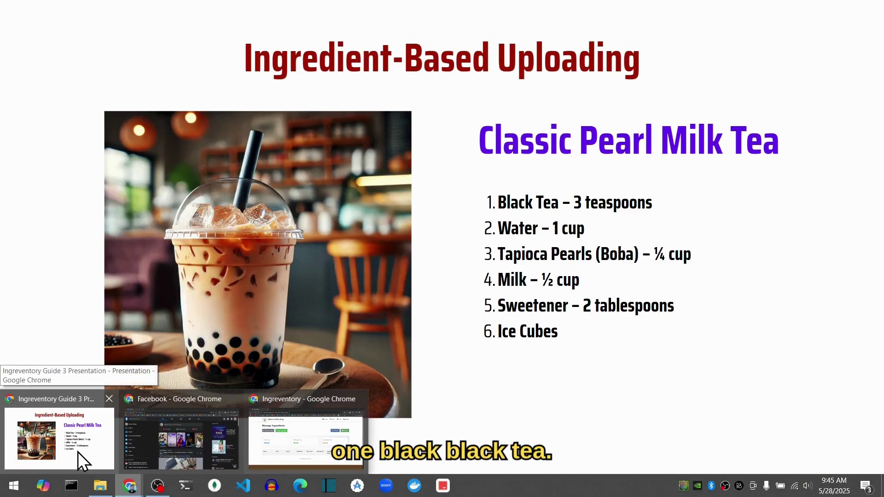
{"action": "left_click", "coordinate": [306, 437]}
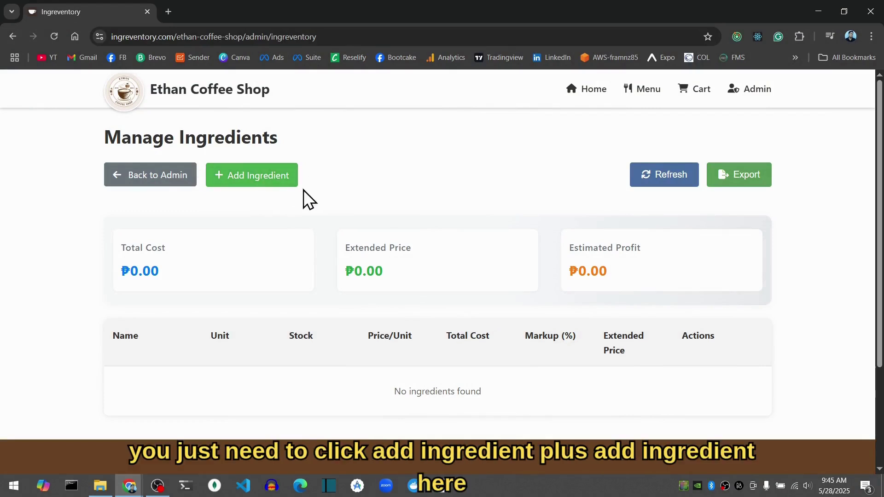
Step: Start a new ingredient and name it Black Tea
{"action": "left_click", "coordinate": [261, 183]}
{"action": "left_click", "coordinate": [334, 261]}
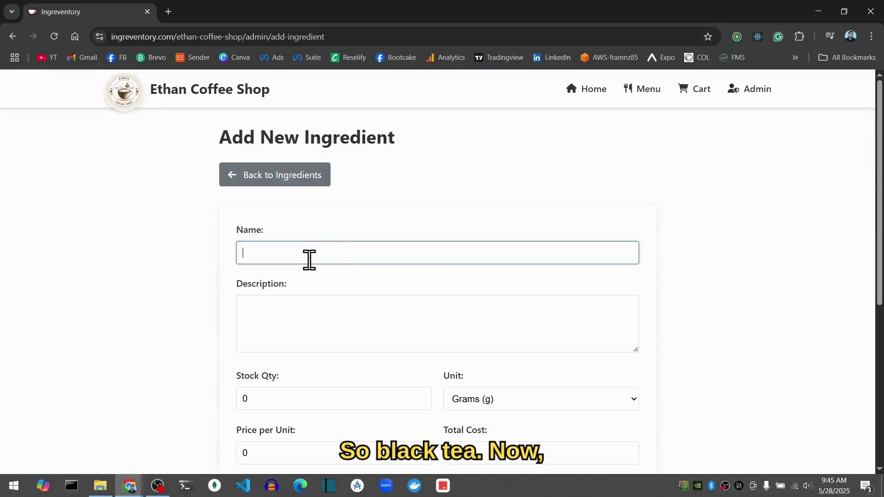
{"action": "left_click", "coordinate": [309, 260]}
{"action": "type", "text": "B"}
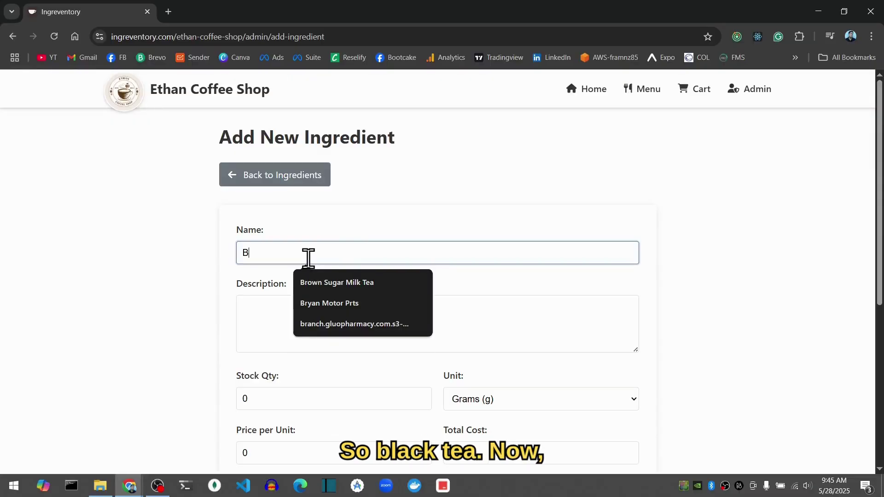
{"action": "type", "text": "lack Tea"}
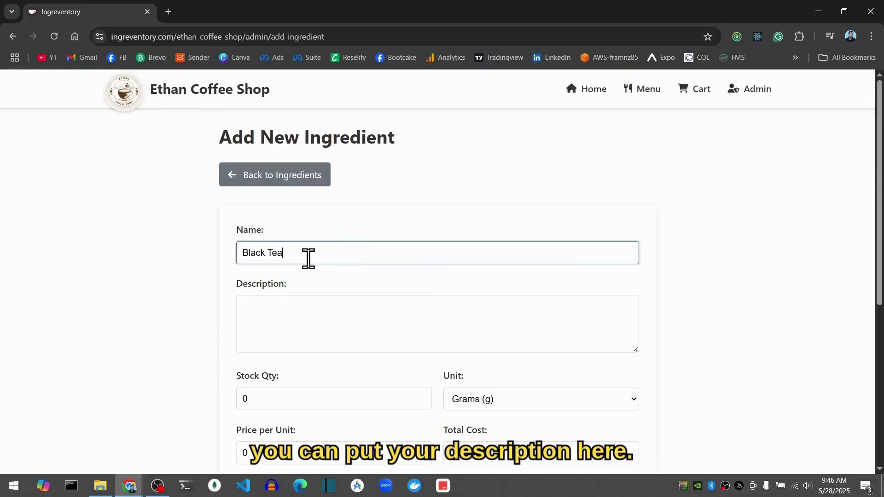
Step: Copy the ingredient name Black Tea into its description
{"action": "left_click", "coordinate": [288, 328]}
{"action": "scroll", "coordinate": [291, 327], "scroll_direction": "down", "scroll_amount": 1}
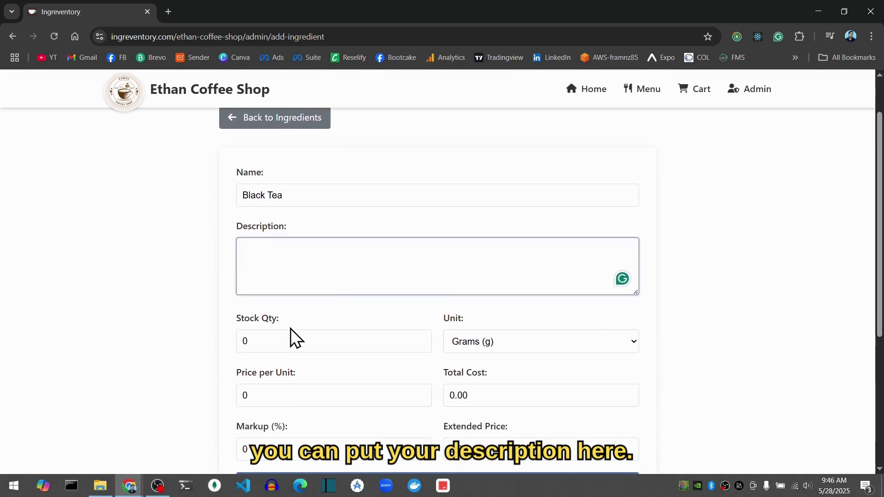
{"action": "left_click_drag", "start_coordinate": [310, 206], "coordinate": [214, 241]}
{"action": "key", "text": "ctrl+c"}
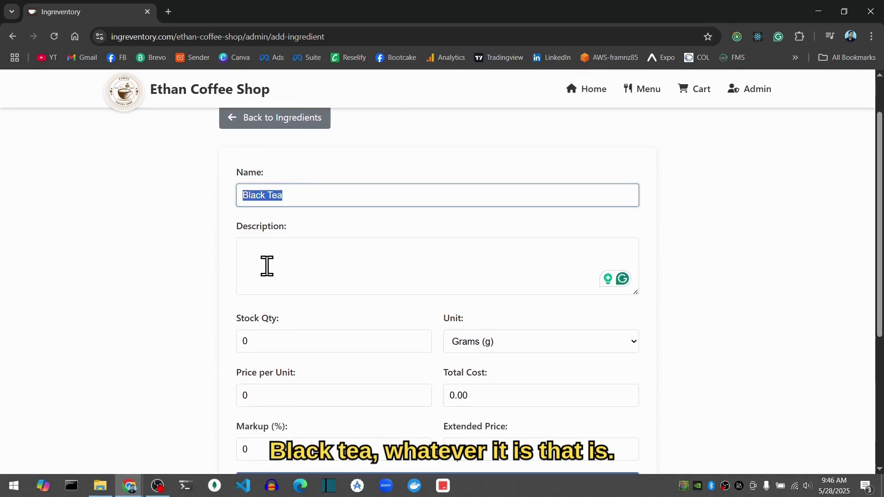
{"action": "left_click", "coordinate": [266, 266]}
{"action": "key", "text": "ctrl+v"}
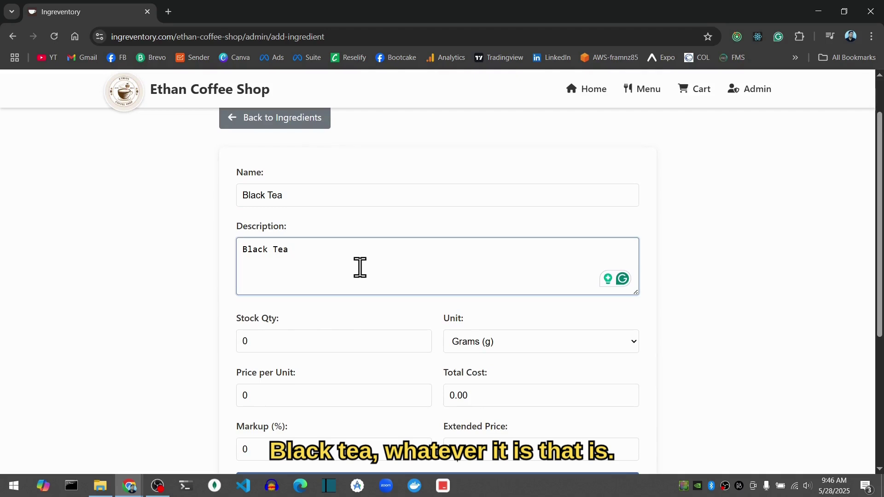
Step: Check the recipe slide, and set the ingredient's stock quantity to 200 with Pieces (pcs) as the unit
{"action": "scroll", "coordinate": [360, 267], "scroll_direction": "down", "scroll_amount": 1}
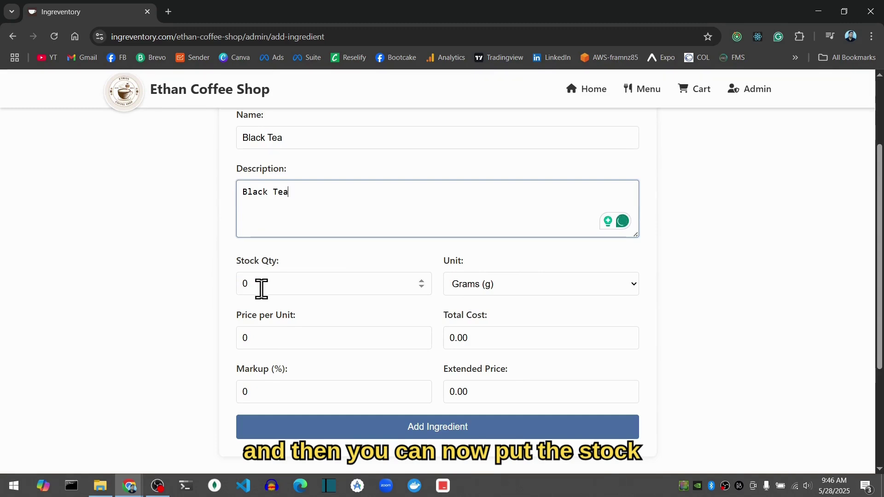
{"action": "left_click", "coordinate": [151, 264]}
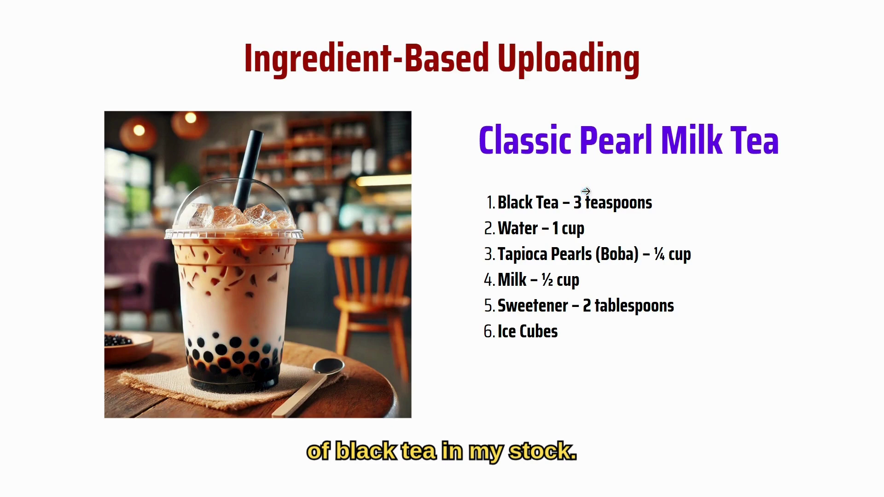
{"action": "key", "text": "alt+Tab"}
{"action": "scroll", "coordinate": [329, 265], "scroll_direction": "up", "scroll_amount": 1}
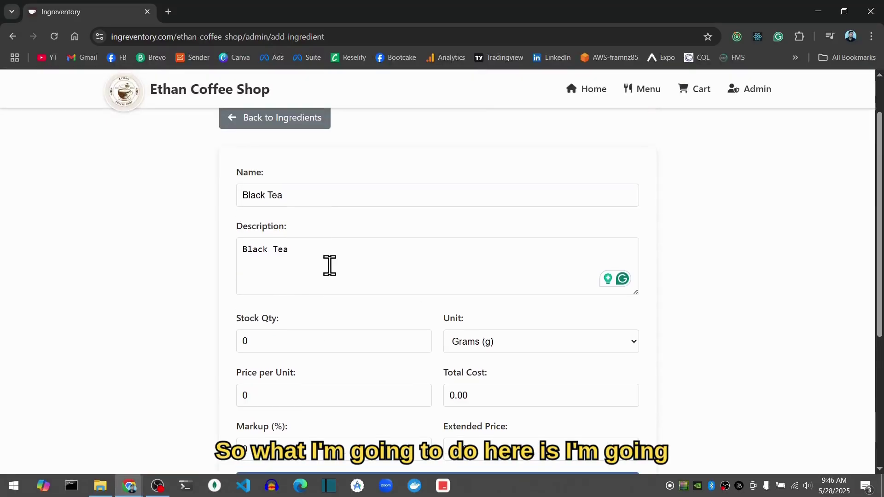
{"action": "scroll", "coordinate": [313, 276], "scroll_direction": "down", "scroll_amount": 1}
{"action": "double_click", "coordinate": [296, 285]}
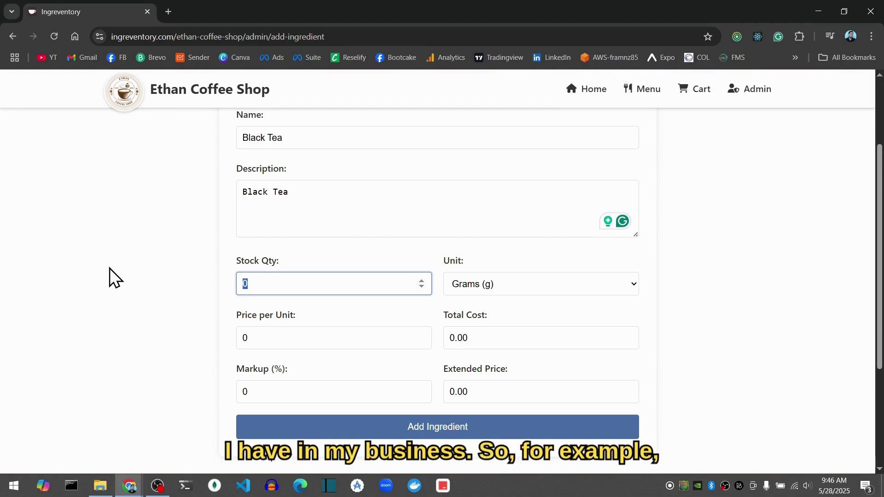
{"action": "type", "text": "200"}
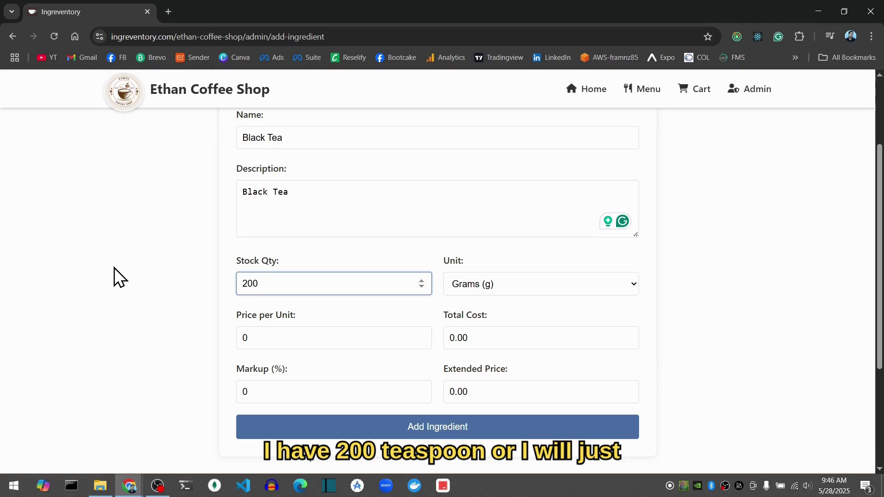
{"action": "left_click", "coordinate": [506, 293]}
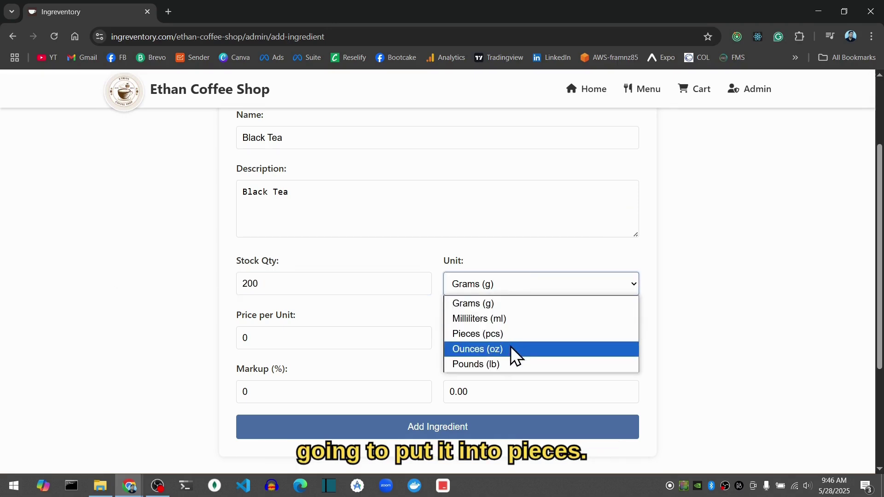
{"action": "left_click", "coordinate": [520, 336]}
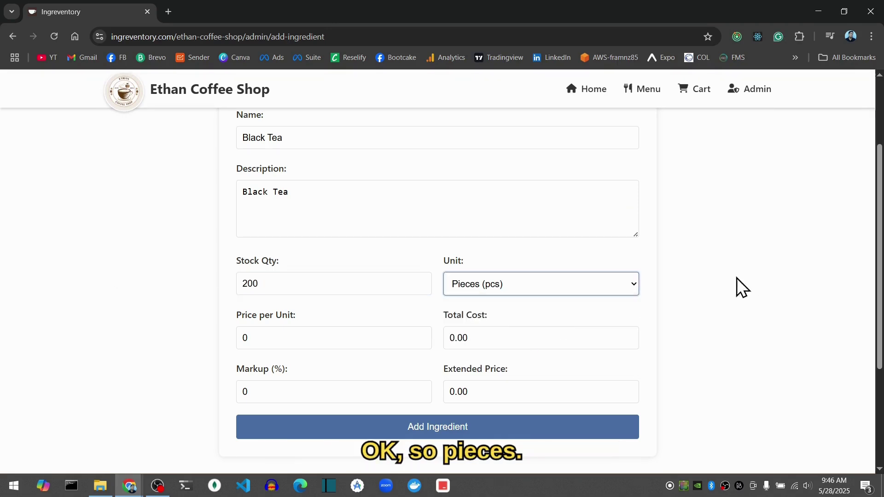
{"action": "left_click", "coordinate": [729, 277]}
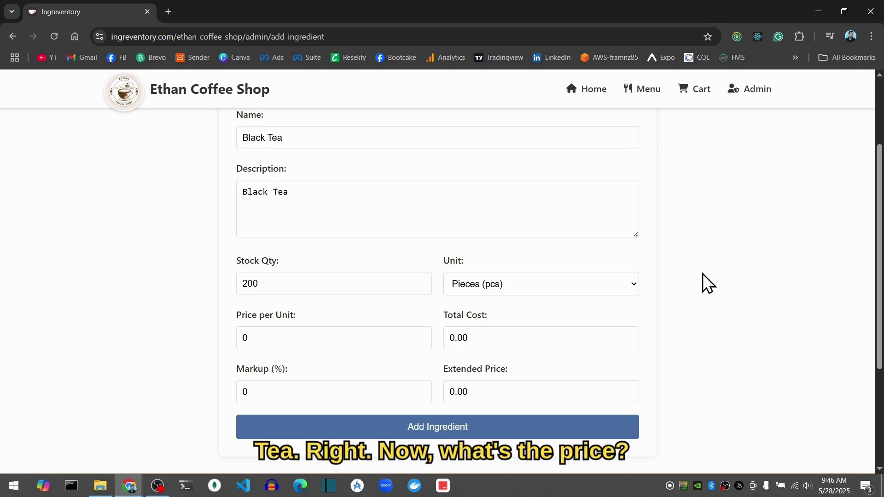
Step: Set the ingredient's price per unit to 10
{"action": "scroll", "coordinate": [414, 281], "scroll_direction": "down", "scroll_amount": 1}
{"action": "double_click", "coordinate": [263, 283]}
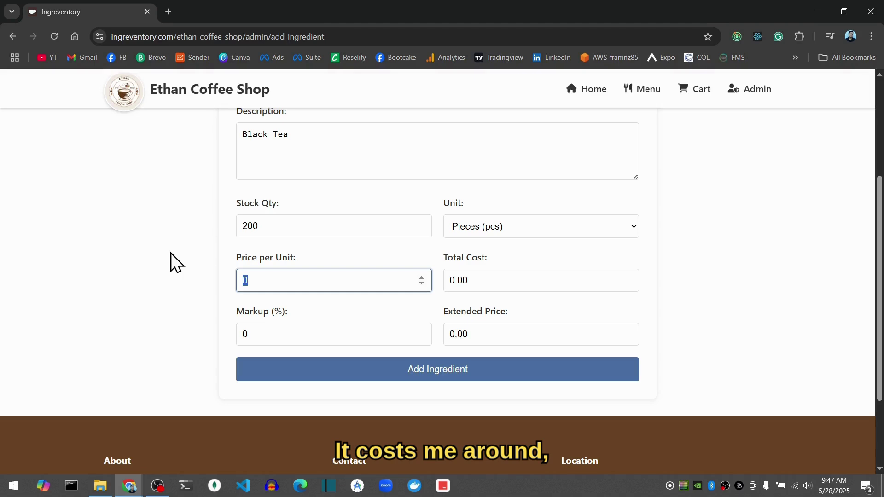
{"action": "type", "text": "10"}
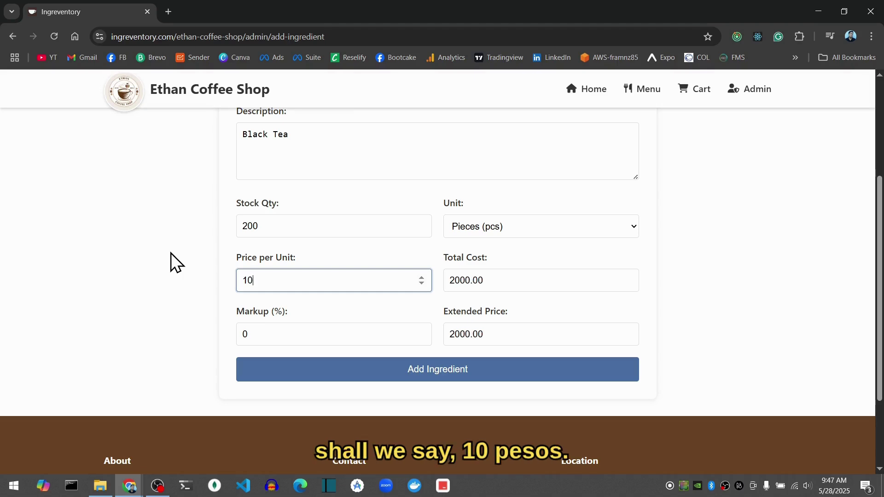
{"action": "left_click", "coordinate": [552, 280]}
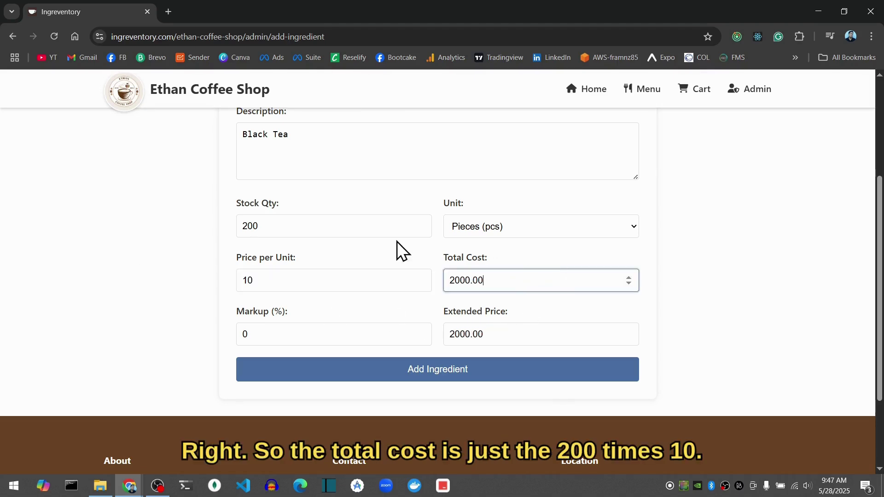
{"action": "left_click", "coordinate": [263, 227]}
{"action": "left_click", "coordinate": [205, 282]}
Step: Set the markup to 50 percent and add the Black Tea ingredient to the inventory
{"action": "scroll", "coordinate": [212, 290], "scroll_direction": "down", "scroll_amount": 1}
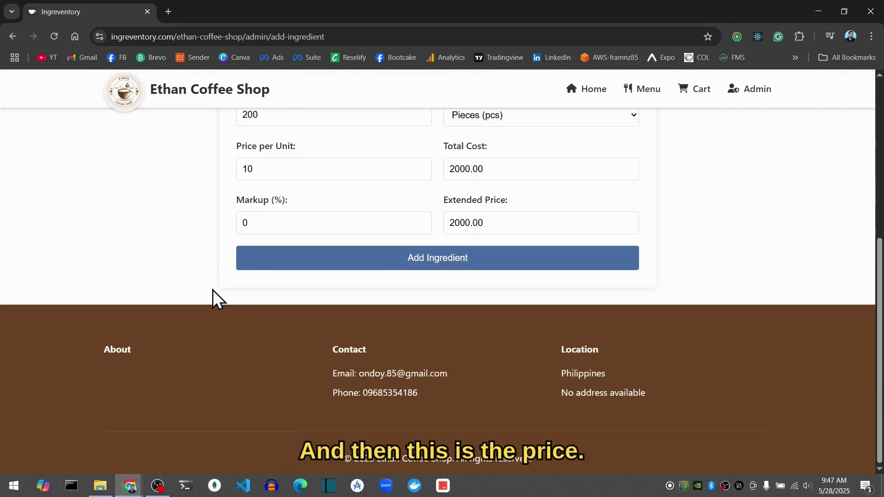
{"action": "scroll", "coordinate": [265, 277], "scroll_direction": "up", "scroll_amount": 1}
{"action": "left_click_drag", "start_coordinate": [296, 230], "coordinate": [227, 226]}
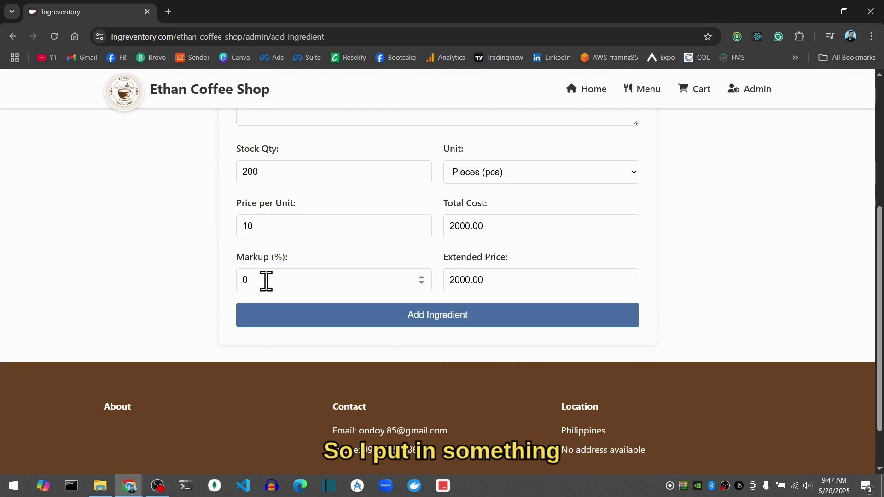
{"action": "left_click_drag", "start_coordinate": [265, 280], "coordinate": [95, 247]}
{"action": "type", "text": "20"}
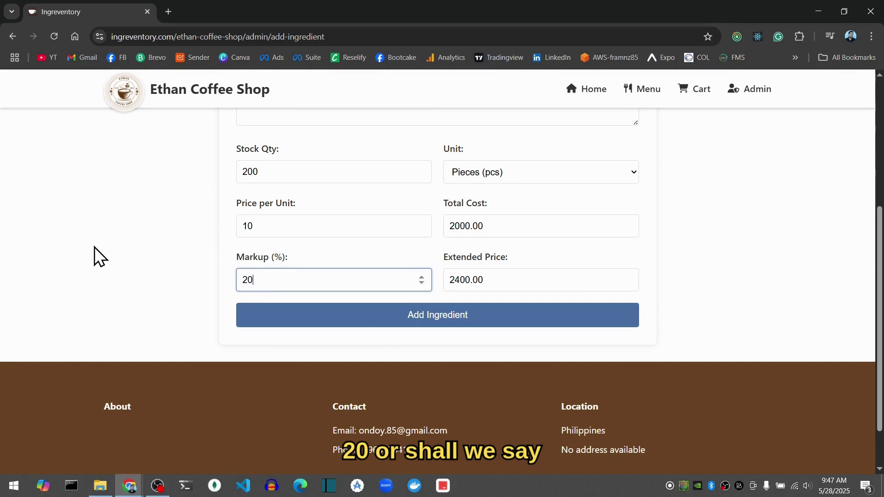
{"action": "key", "text": "BackSpace"}
{"action": "key", "text": "BackSpace"}
{"action": "type", "text": "50"}
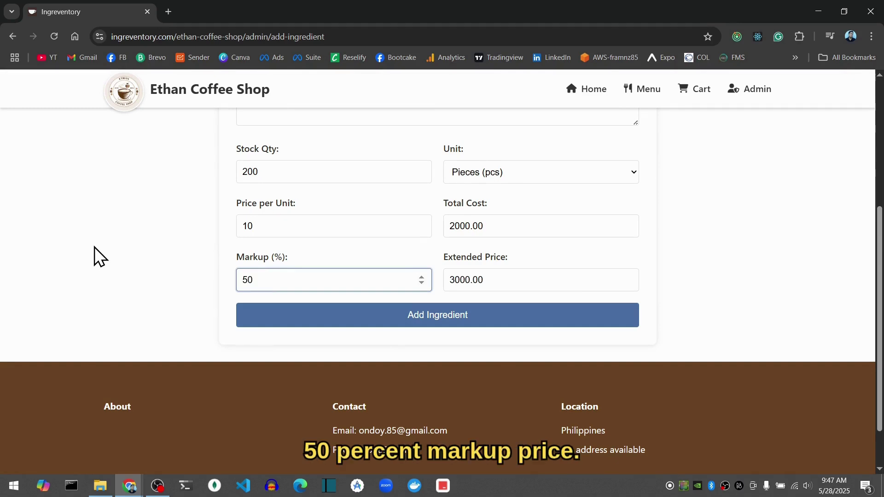
{"action": "left_click", "coordinate": [109, 249]}
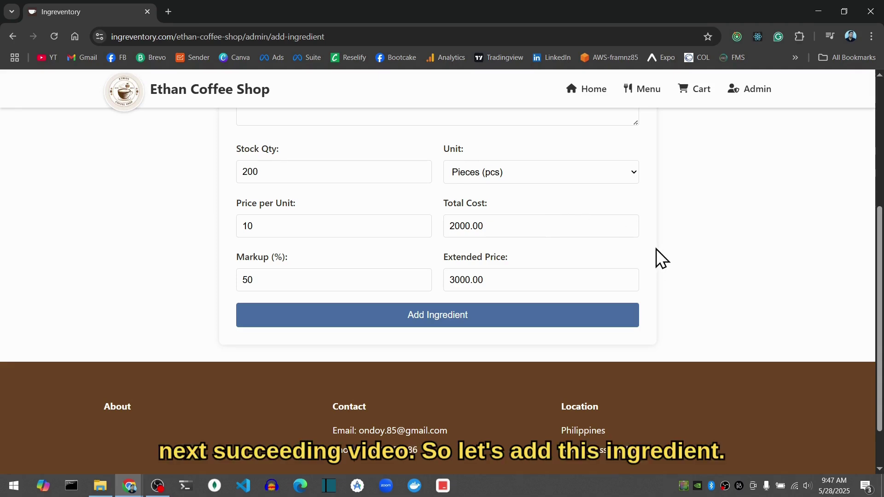
{"action": "left_click", "coordinate": [458, 329]}
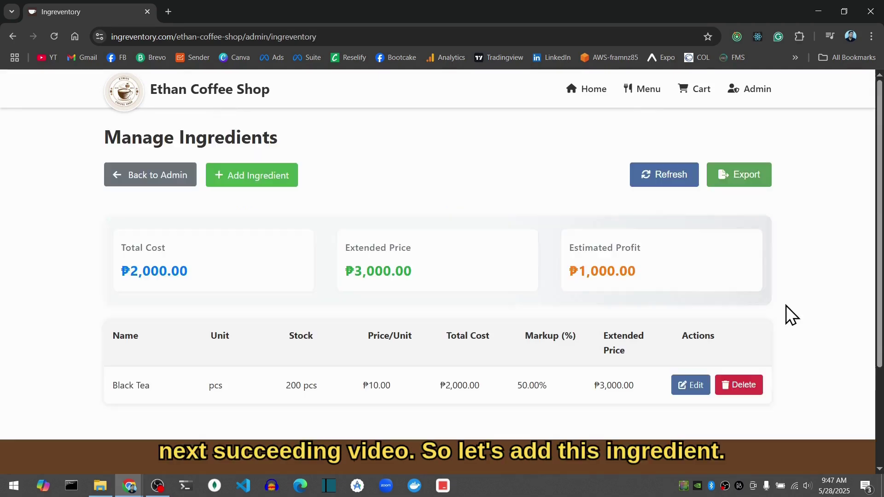
Step: Review the ingredient table and compare its entries with the Classic Pearl Milk Tea recipe slide
{"action": "scroll", "coordinate": [597, 332], "scroll_direction": "down", "scroll_amount": 1}
{"action": "scroll", "coordinate": [593, 325], "scroll_direction": "down", "scroll_amount": 2}
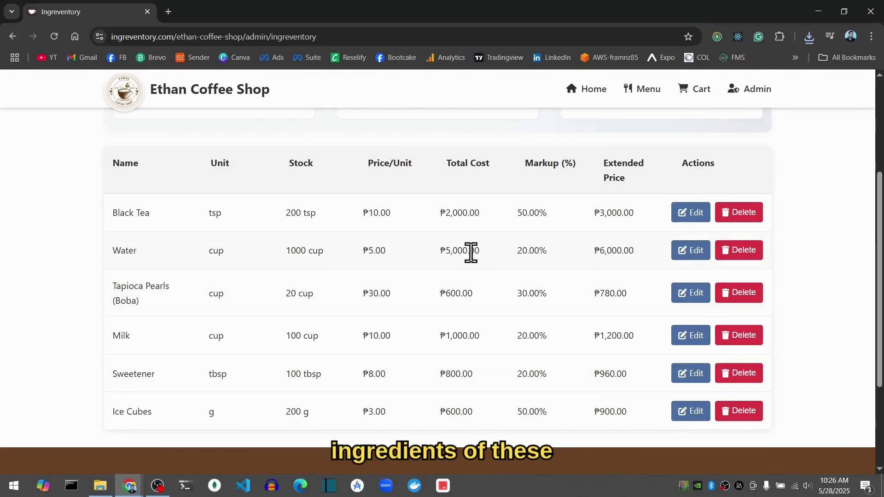
{"action": "key", "text": "alt+Tab"}
{"action": "left_click", "coordinate": [485, 273]}
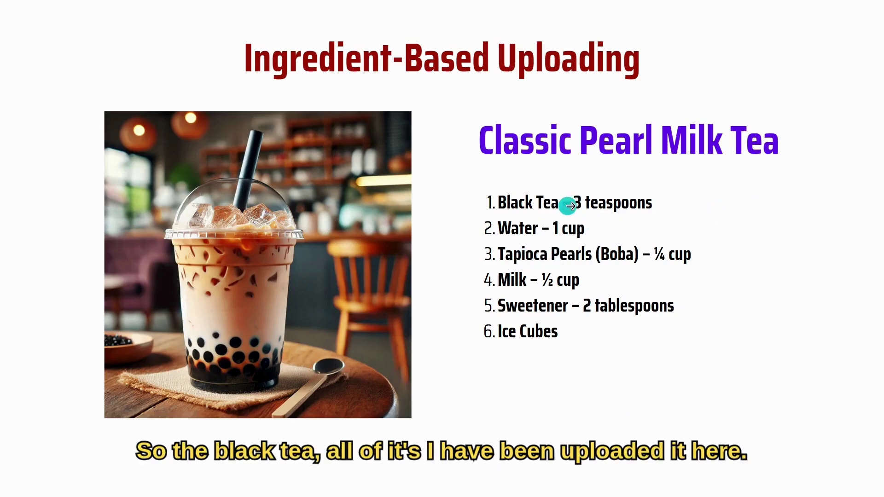
{"action": "key", "text": "alt+Tab"}
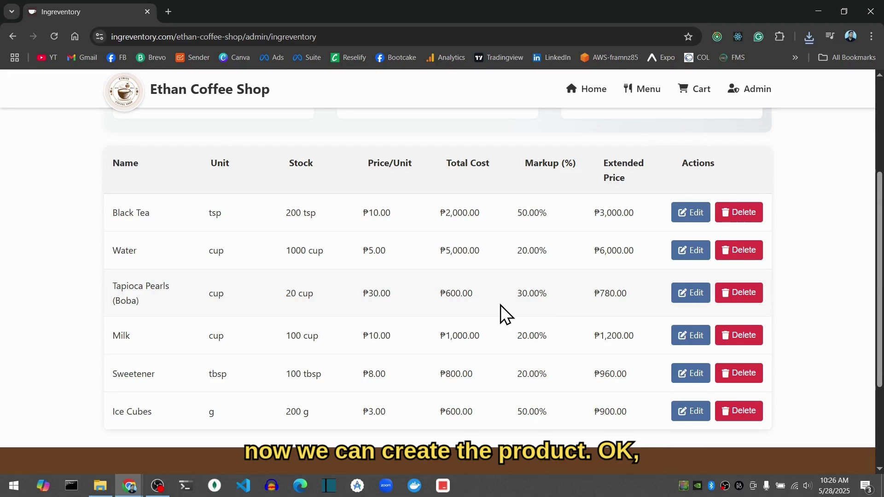
Step: Leave the ingredient inventory and open the form for adding a new product in the store's products section
{"action": "scroll", "coordinate": [500, 305], "scroll_direction": "up", "scroll_amount": 3}
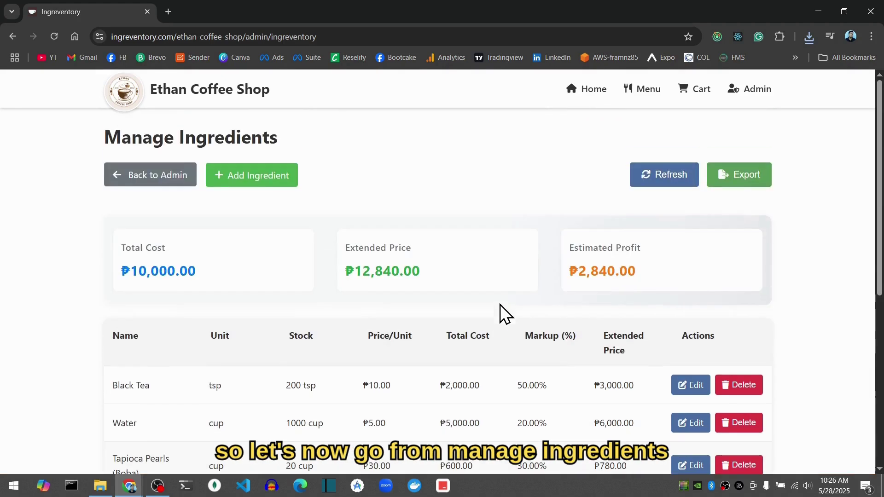
{"action": "left_click", "coordinate": [152, 181]}
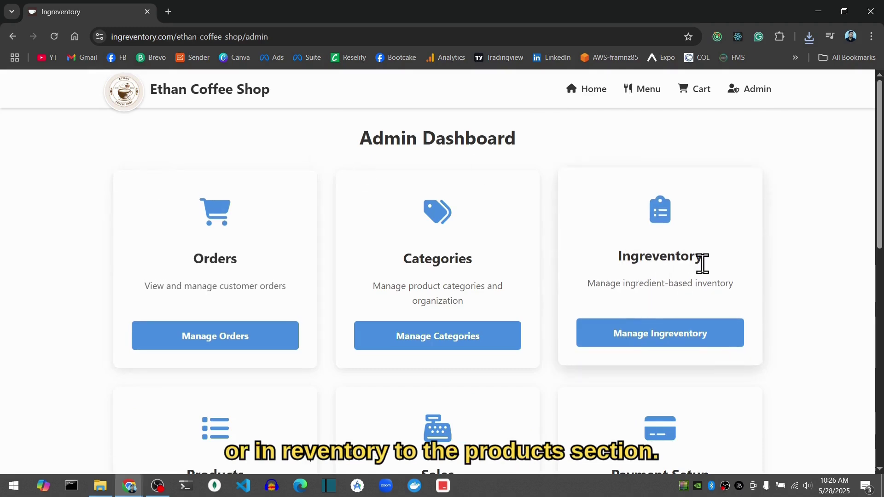
{"action": "scroll", "coordinate": [700, 262], "scroll_direction": "down", "scroll_amount": 5}
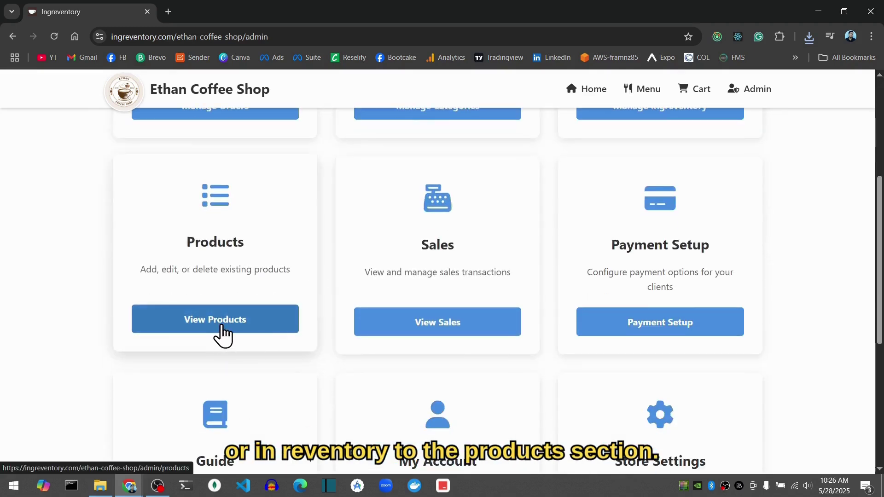
{"action": "left_click", "coordinate": [225, 332]}
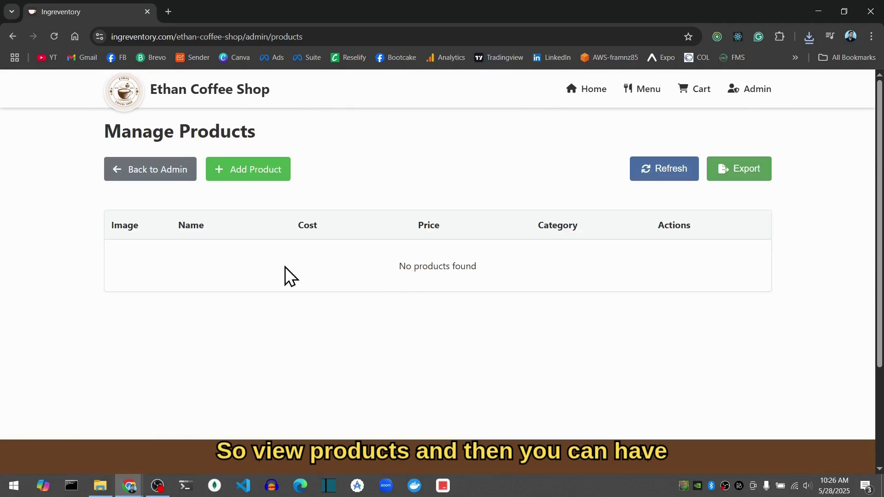
{"action": "left_click", "coordinate": [242, 179]}
Step: Name the new product "Classic Pearl Milk Tea" and copy its product URL
{"action": "scroll", "coordinate": [421, 186], "scroll_direction": "down", "scroll_amount": 1}
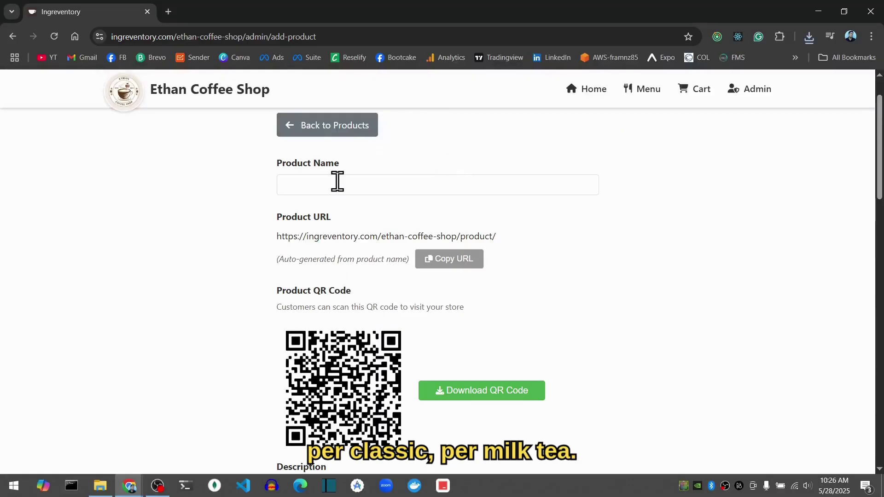
{"action": "left_click", "coordinate": [337, 181]}
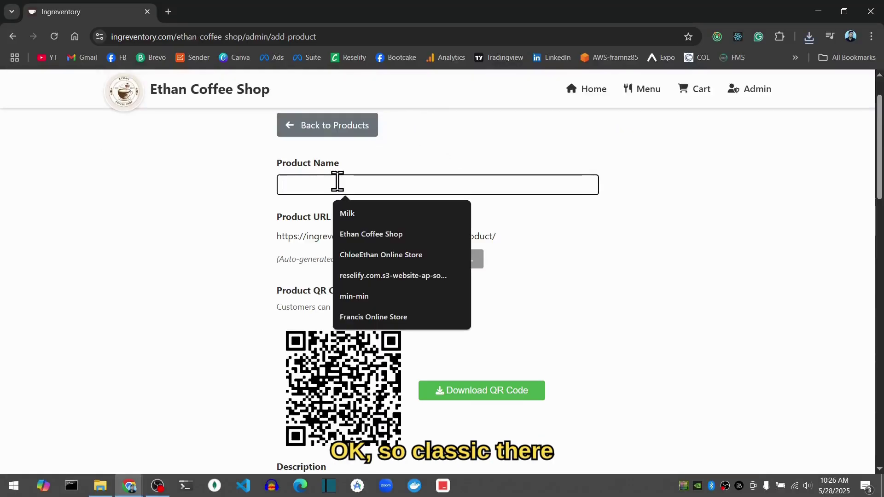
{"action": "type", "text": "Classic Pearl Milk Tea"}
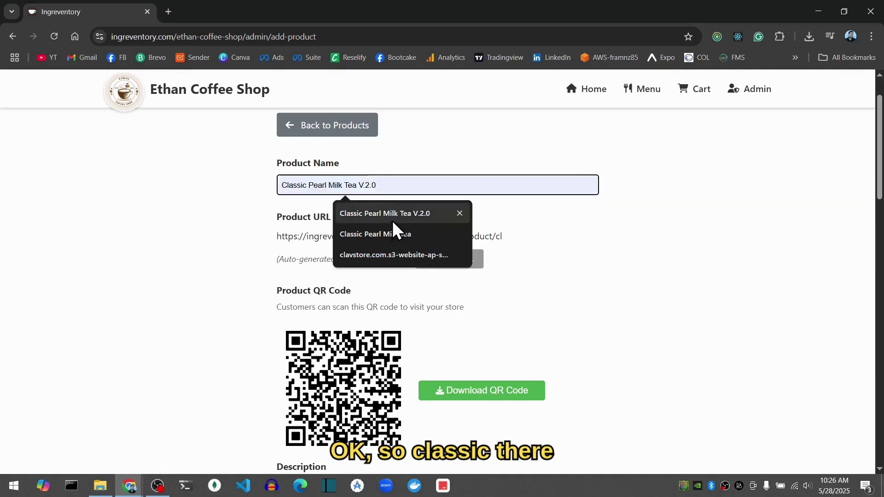
{"action": "left_click", "coordinate": [386, 233]}
{"action": "left_click", "coordinate": [694, 203]}
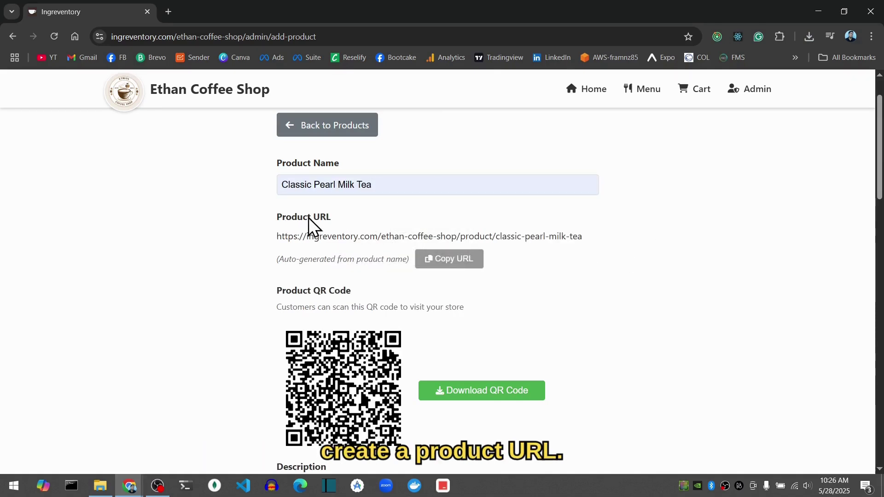
{"action": "left_click", "coordinate": [429, 261]}
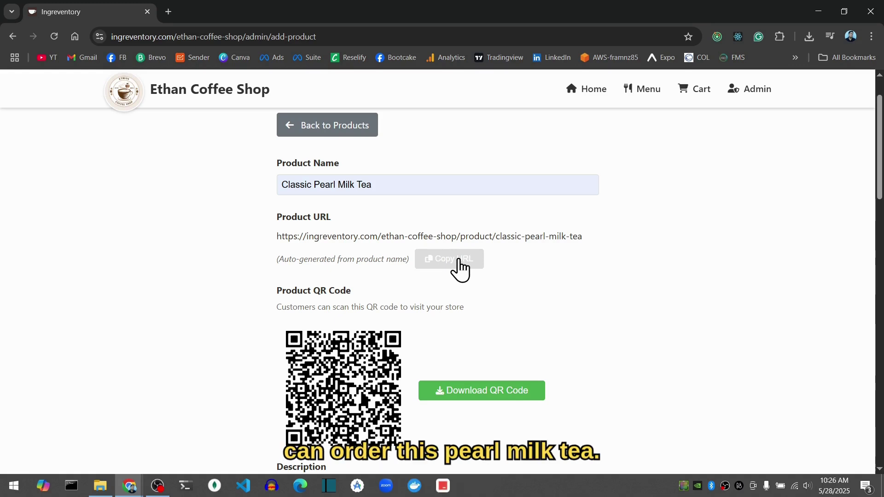
Step: Download the product's QR code, view the downloaded image enlarged, and close it
{"action": "scroll", "coordinate": [459, 267], "scroll_direction": "down", "scroll_amount": 2}
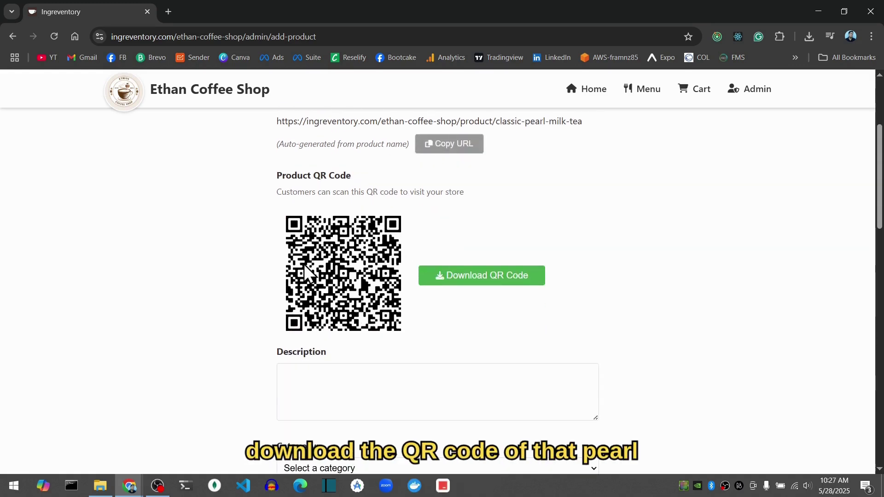
{"action": "left_click", "coordinate": [505, 282]}
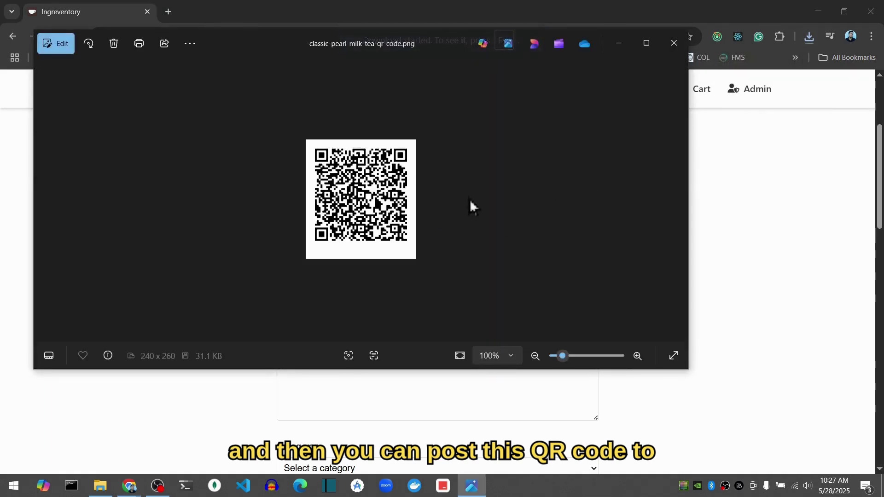
{"action": "scroll", "coordinate": [469, 199], "scroll_direction": "up", "scroll_amount": 2}
{"action": "scroll", "coordinate": [469, 198], "scroll_direction": "up", "scroll_amount": 1}
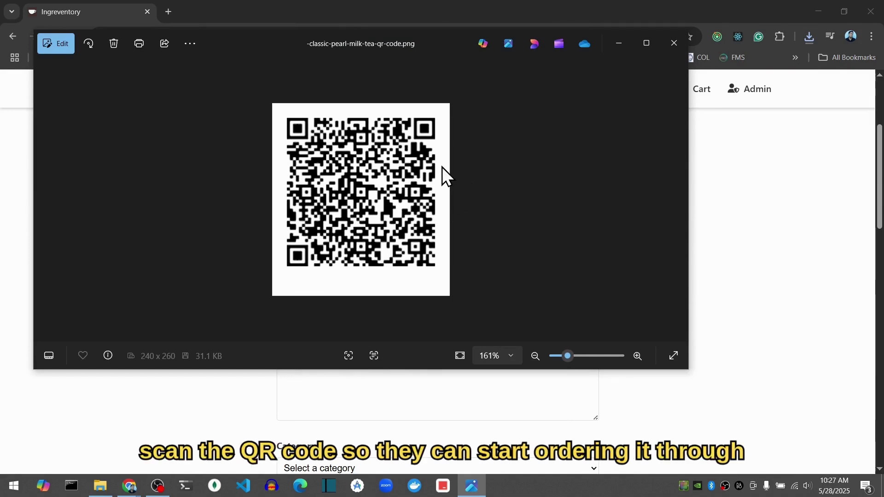
{"action": "left_click", "coordinate": [677, 43]}
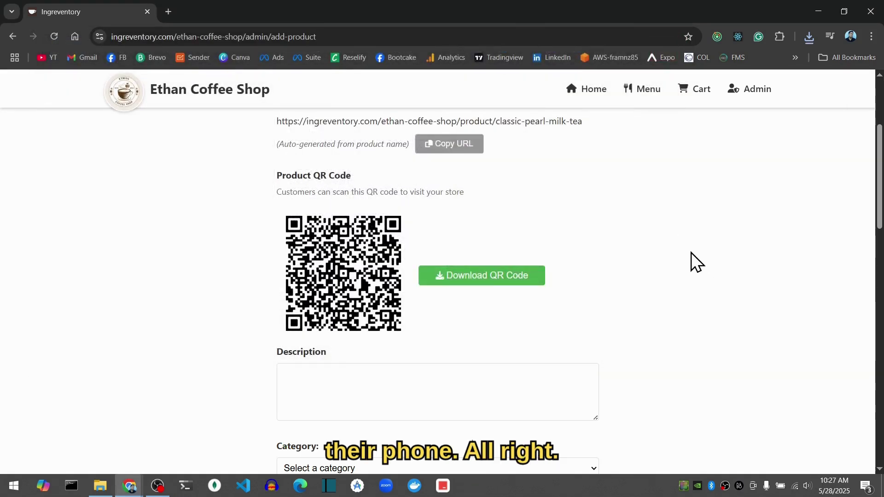
{"action": "scroll", "coordinate": [691, 249], "scroll_direction": "down", "scroll_amount": 1}
{"action": "scroll", "coordinate": [691, 247], "scroll_direction": "up", "scroll_amount": 1}
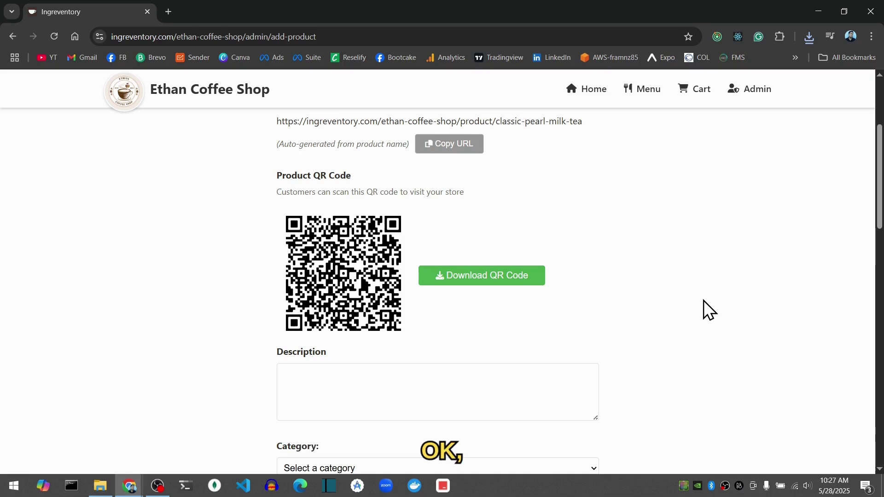
{"action": "scroll", "coordinate": [680, 289], "scroll_direction": "up", "scroll_amount": 2}
{"action": "scroll", "coordinate": [606, 285], "scroll_direction": "down", "scroll_amount": 1}
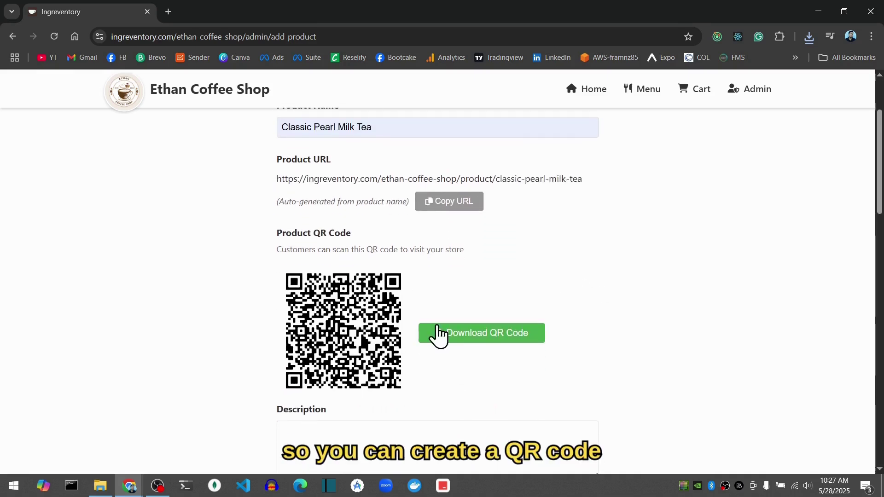
{"action": "scroll", "coordinate": [348, 311], "scroll_direction": "down", "scroll_amount": 4}
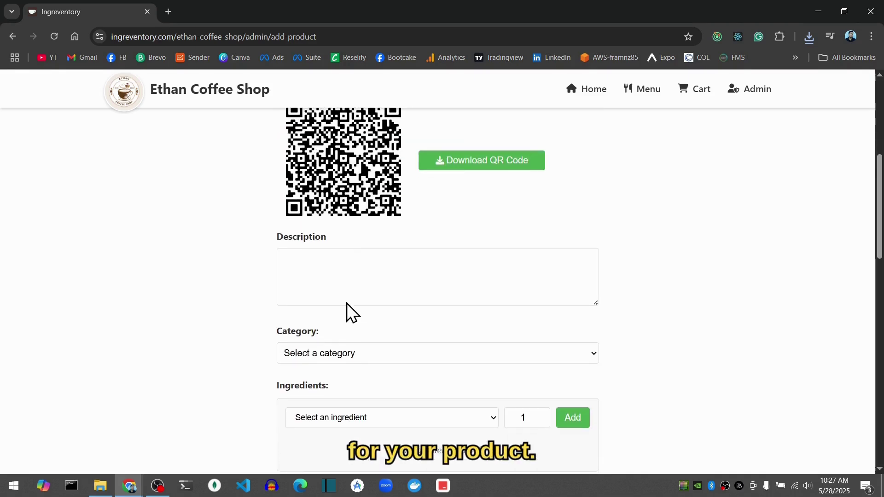
{"action": "left_click", "coordinate": [345, 269]}
{"action": "type", "text": "Ice Cubes"}
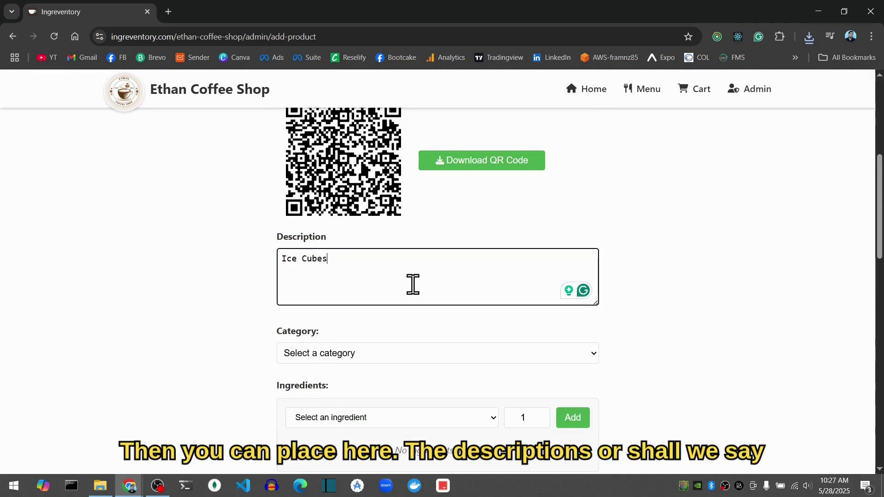
{"action": "key", "text": "ctrl+z"}
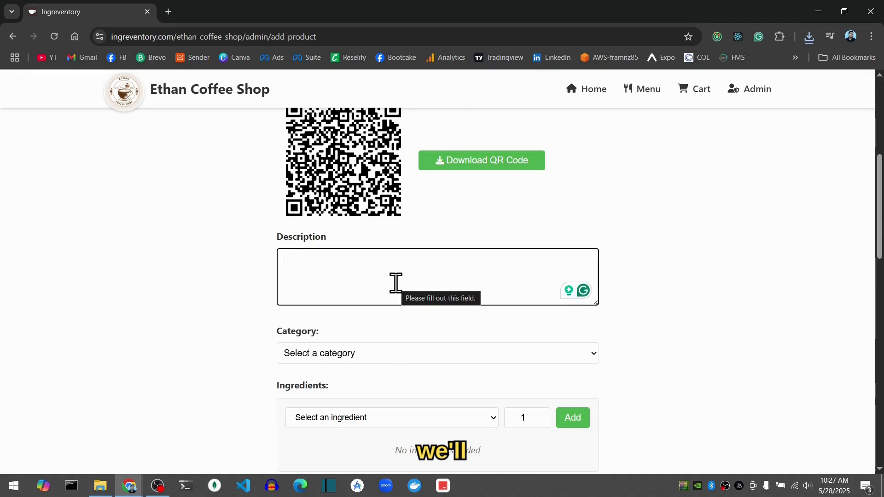
Step: Copy the product name "Classic Pearl Milk Tea" into the product's description
{"action": "scroll", "coordinate": [400, 276], "scroll_direction": "up", "scroll_amount": 6}
{"action": "left_click_drag", "start_coordinate": [395, 241], "coordinate": [167, 256]}
{"action": "key", "text": "ctrl+c"}
{"action": "scroll", "coordinate": [167, 256], "scroll_direction": "down", "scroll_amount": 7}
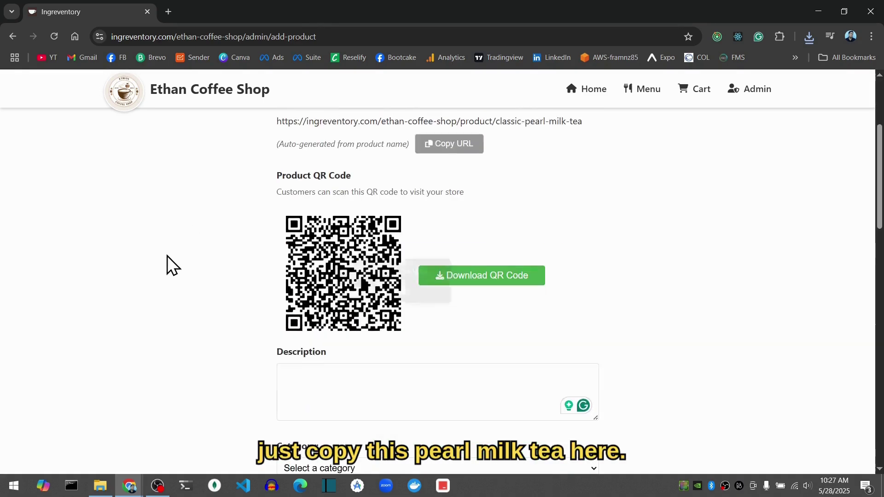
{"action": "left_click", "coordinate": [341, 216]}
{"action": "key", "text": "ctrl+v"}
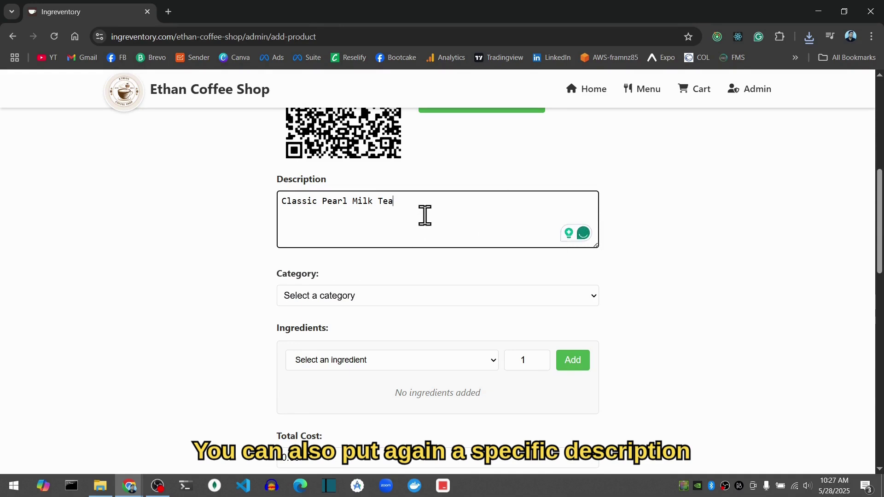
Step: Check which categories are offered for the product
{"action": "scroll", "coordinate": [454, 219], "scroll_direction": "down", "scroll_amount": 1}
{"action": "left_click", "coordinate": [421, 244]}
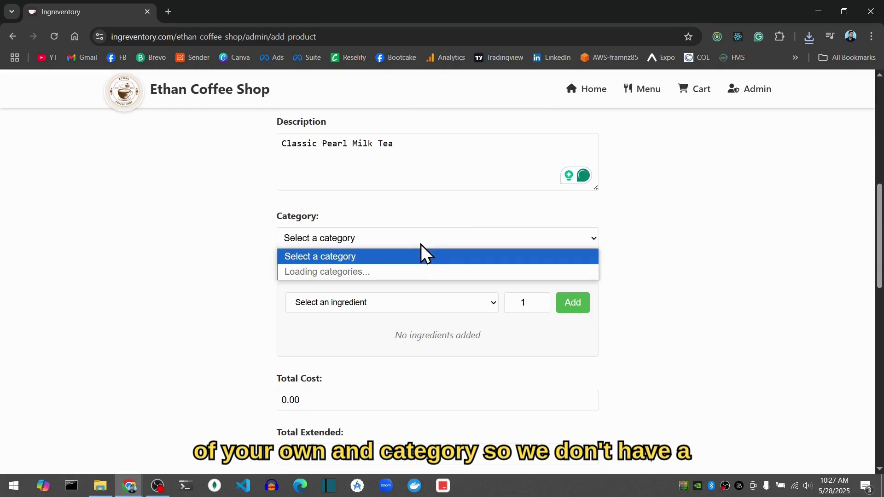
{"action": "left_click", "coordinate": [647, 280]}
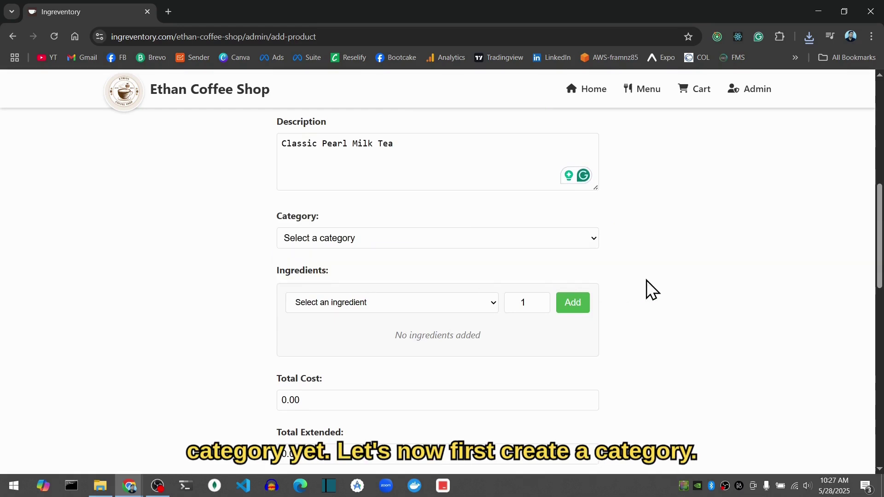
Step: Go to the store's category management and open the form for adding a new category
{"action": "scroll", "coordinate": [645, 302], "scroll_direction": "up", "scroll_amount": 6}
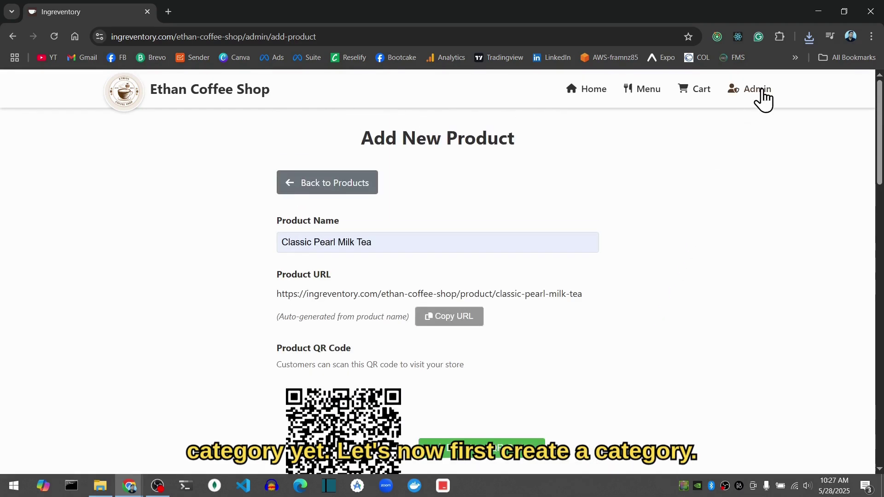
{"action": "left_click", "coordinate": [761, 92]}
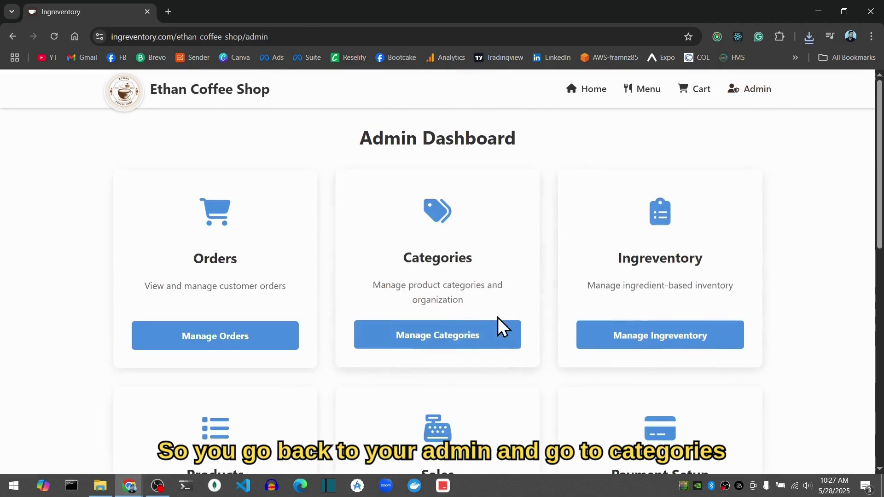
{"action": "left_click", "coordinate": [446, 335]}
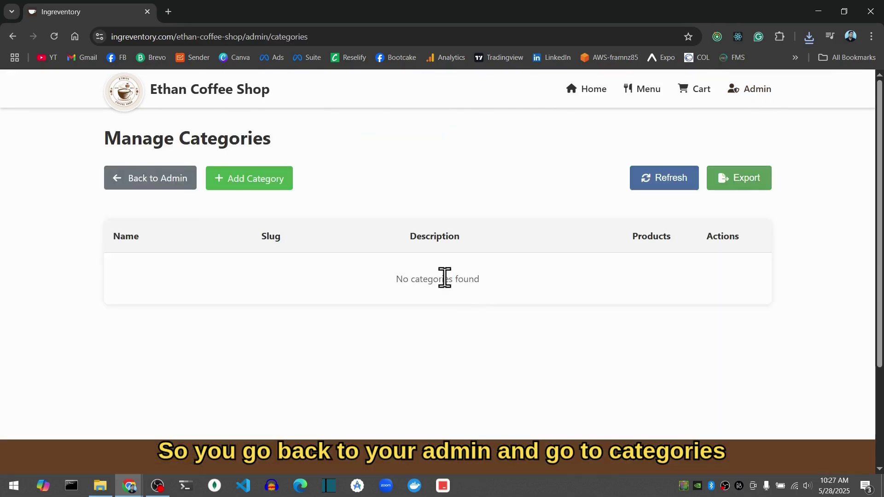
{"action": "left_click", "coordinate": [261, 185]}
Step: Name the new category "Milk Tea" and generate its slug from the name
{"action": "scroll", "coordinate": [395, 177], "scroll_direction": "down", "scroll_amount": 1}
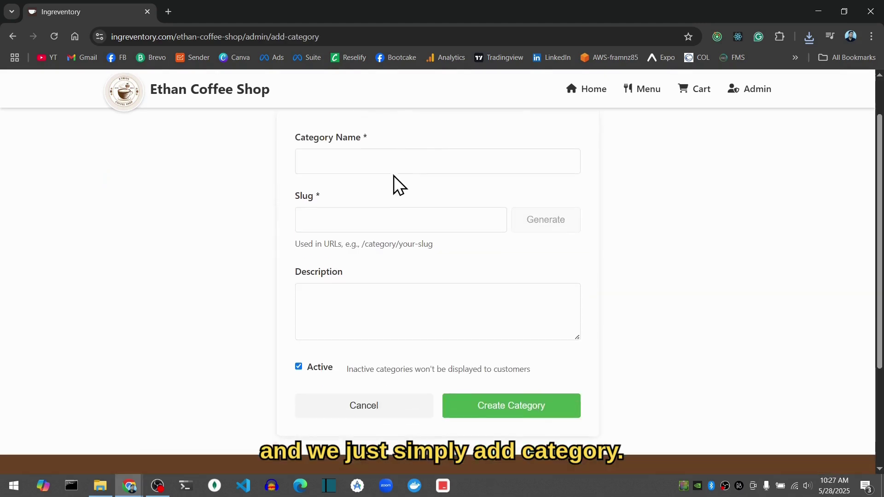
{"action": "scroll", "coordinate": [393, 183], "scroll_direction": "up", "scroll_amount": 1}
{"action": "left_click", "coordinate": [349, 215]}
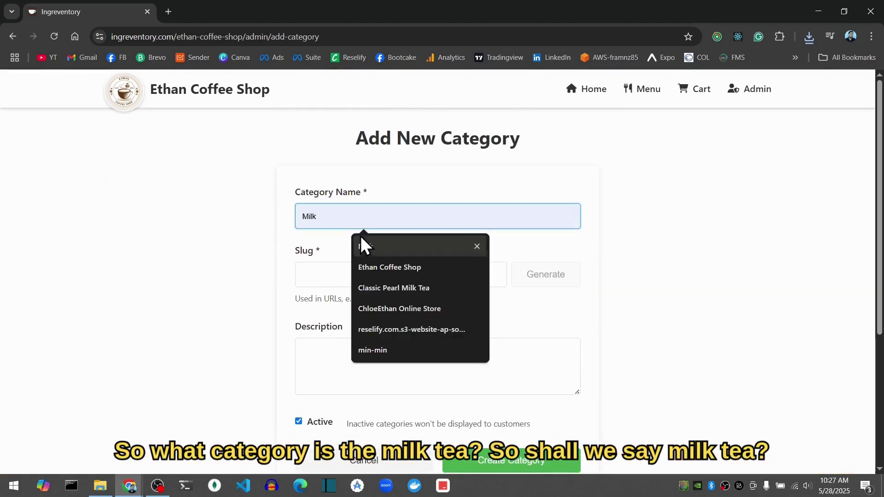
{"action": "type", "text": "Milk"}
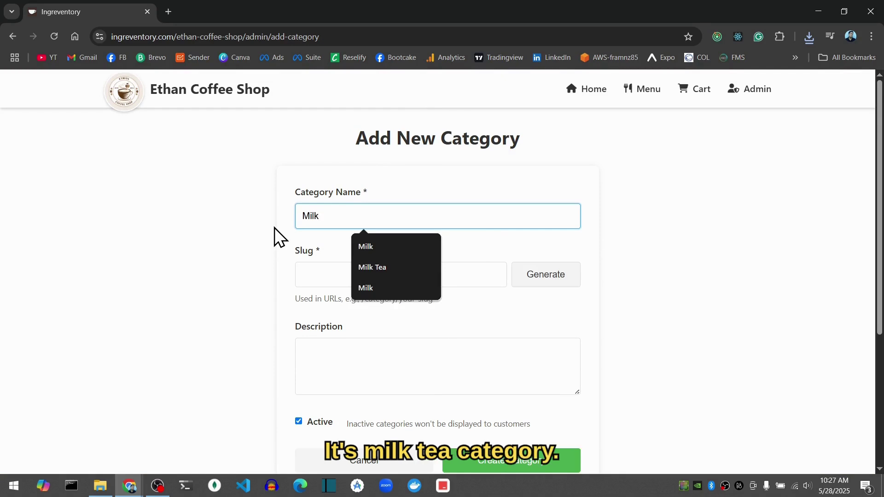
{"action": "left_click", "coordinate": [393, 263]}
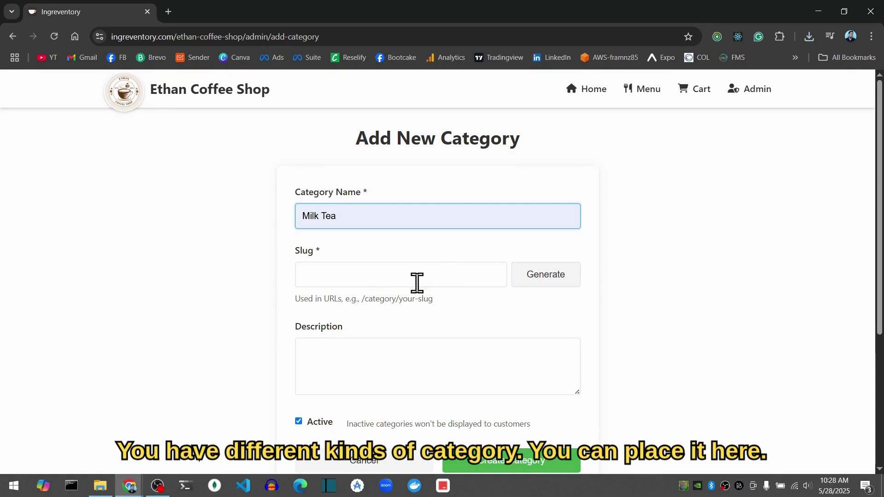
{"action": "left_click", "coordinate": [530, 282]}
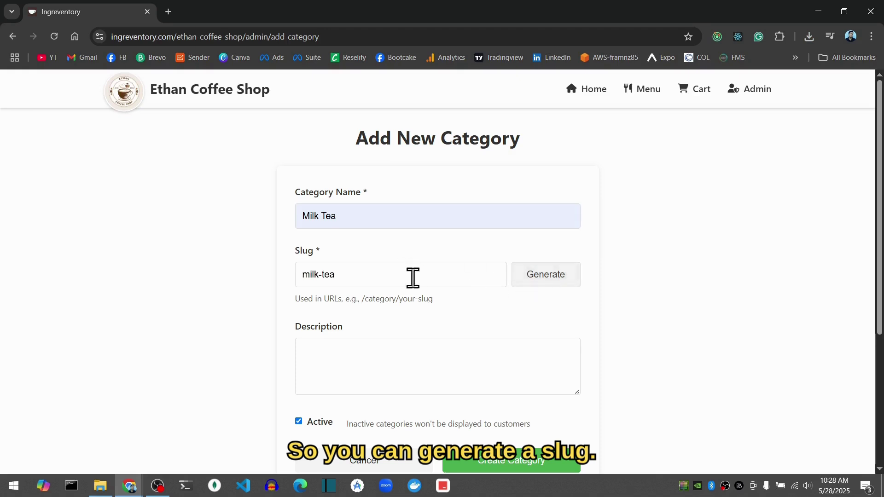
Step: Copy the category name "Milk Tea" into the category's description and create the category
{"action": "scroll", "coordinate": [284, 269], "scroll_direction": "down", "scroll_amount": 1}
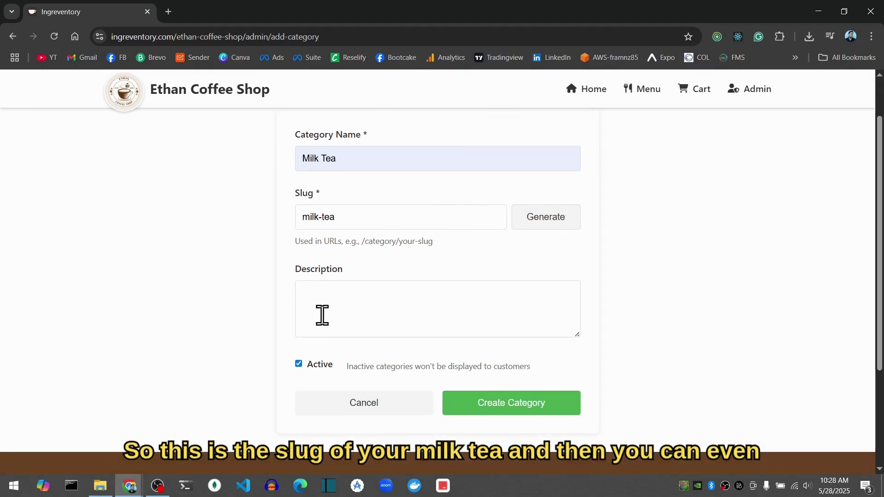
{"action": "left_click", "coordinate": [353, 303]}
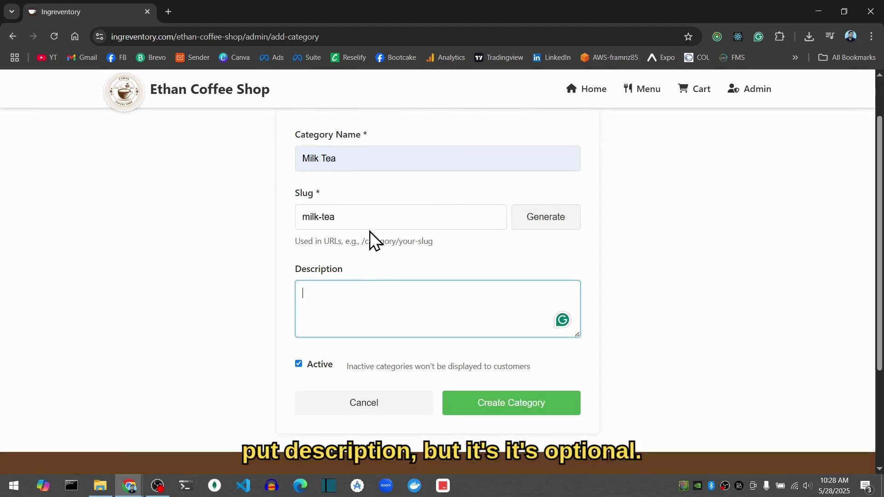
{"action": "left_click", "coordinate": [353, 159]}
{"action": "key", "text": "ctrl+a"}
{"action": "key", "text": "ctrl+c"}
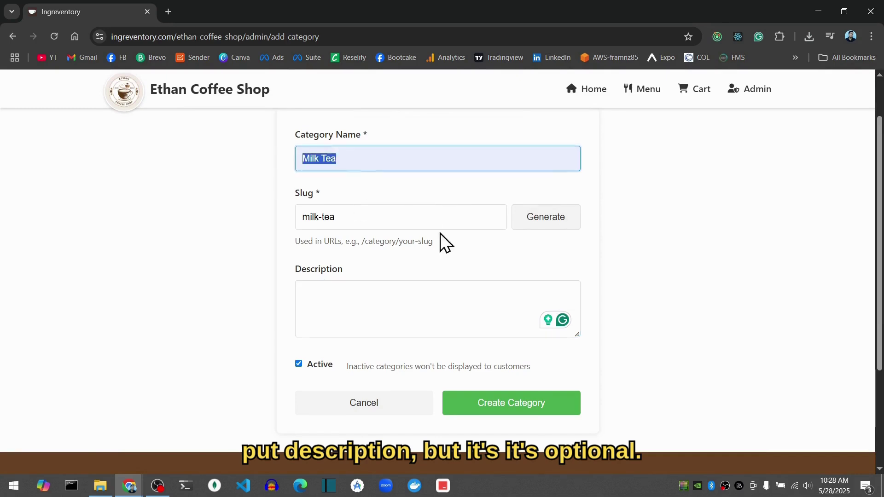
{"action": "left_click", "coordinate": [349, 292]}
{"action": "key", "text": "ctrl+v"}
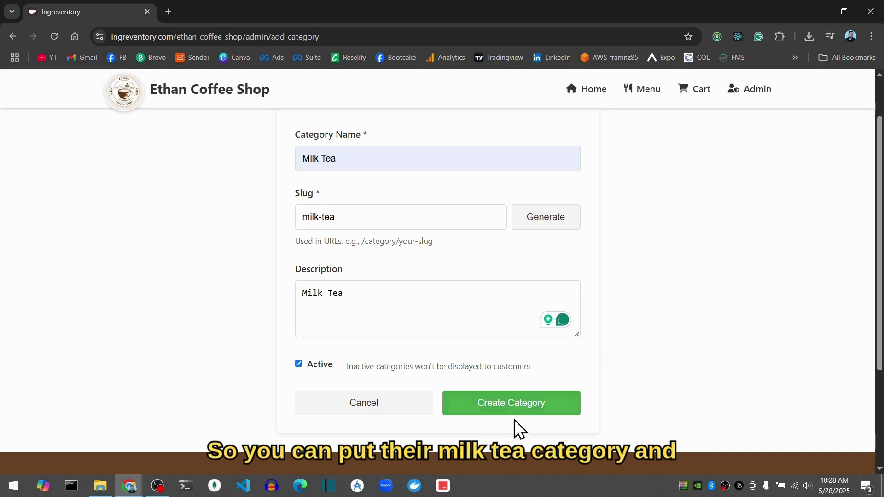
{"action": "left_click", "coordinate": [512, 408]}
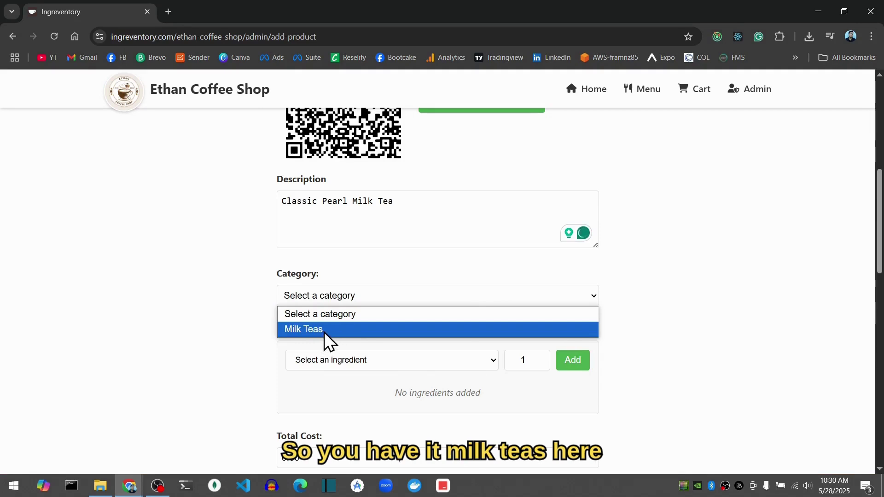
Step: Assign the product to the Milk Teas category
{"action": "left_click", "coordinate": [324, 330]}
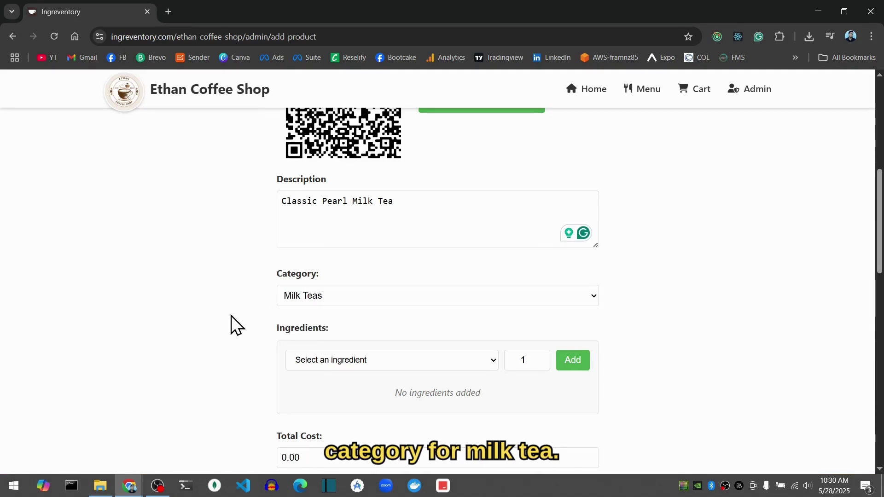
{"action": "scroll", "coordinate": [231, 316], "scroll_direction": "down", "scroll_amount": 1}
{"action": "scroll", "coordinate": [230, 313], "scroll_direction": "down", "scroll_amount": 1}
{"action": "scroll", "coordinate": [228, 302], "scroll_direction": "down", "scroll_amount": 1}
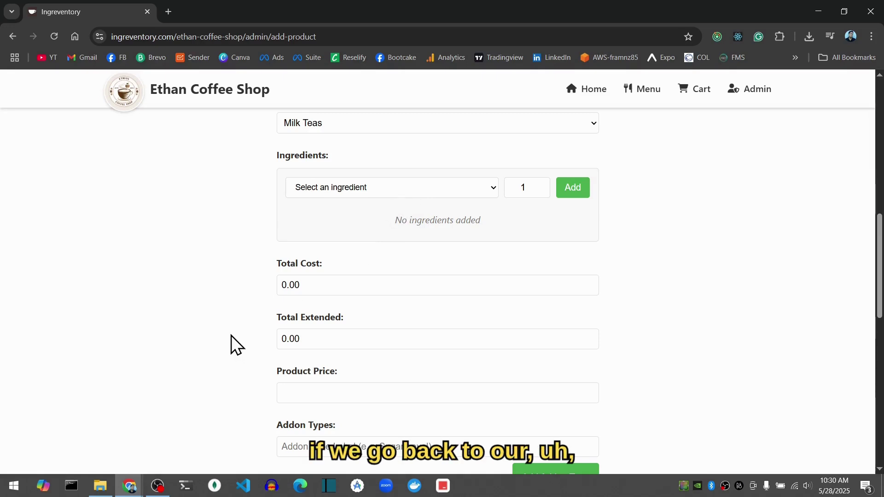
Step: Consult the Classic Pearl Milk Tea recipe in the presentation window and add 0.25 cup of Water to the product's ingredients
{"action": "key", "text": "alt+Tab"}
{"action": "key", "text": "alt+Tab"}
{"action": "key", "text": "alt+Tab"}
{"action": "key", "text": "alt+Tab"}
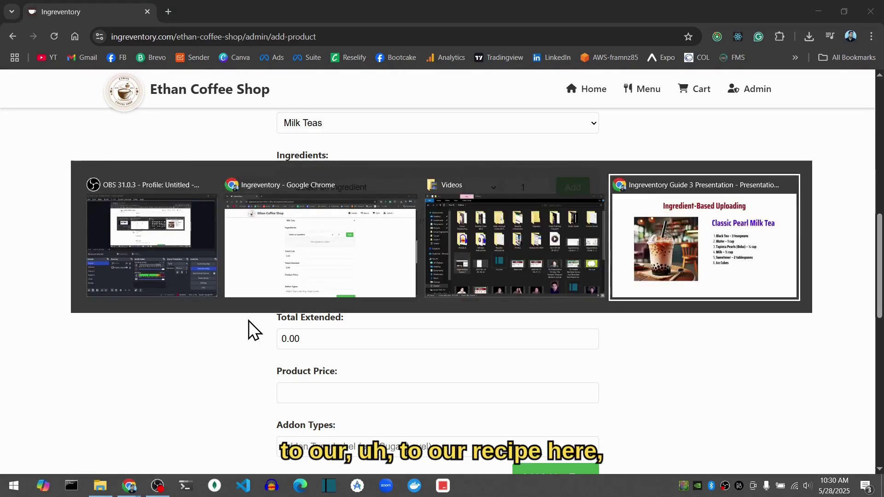
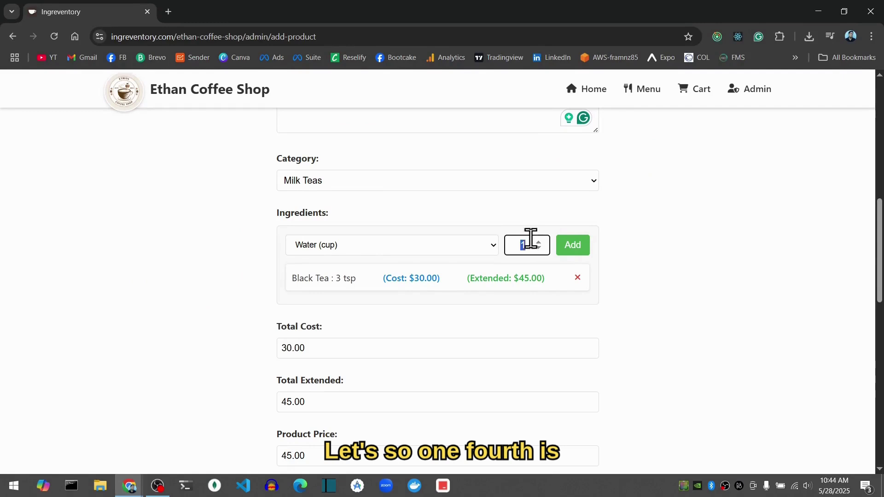
{"action": "type", "text": "0.25"}
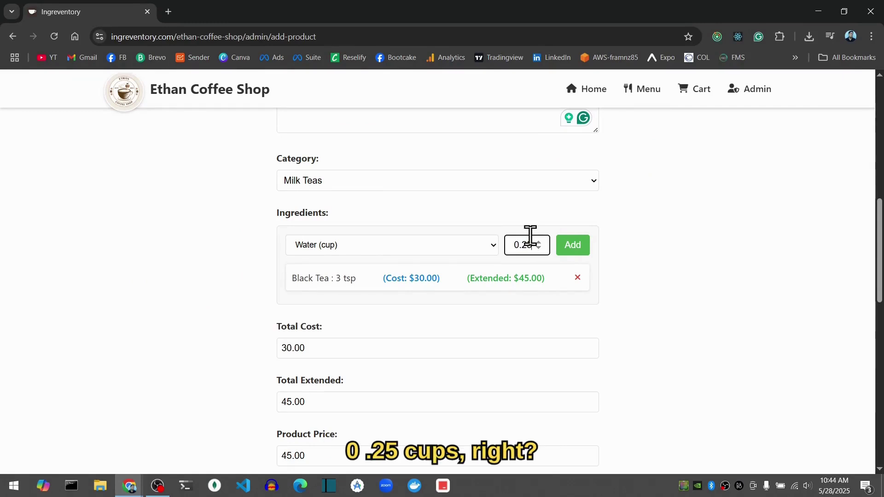
{"action": "left_click", "coordinate": [576, 249]}
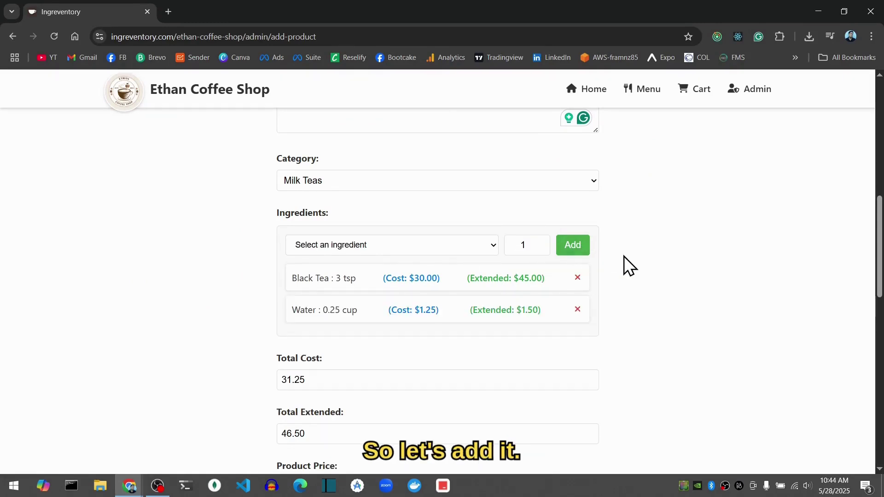
Step: Check the recipe slide for the tapioca amount and add 0.25 cup of Tapioca Pearls (Boba) to the product's ingredients
{"action": "key", "text": "alt+Tab"}
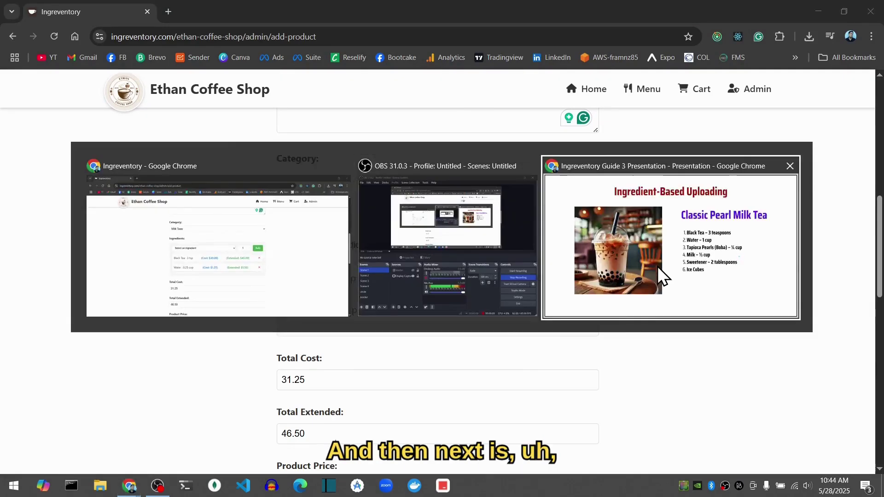
{"action": "left_click", "coordinate": [656, 266]}
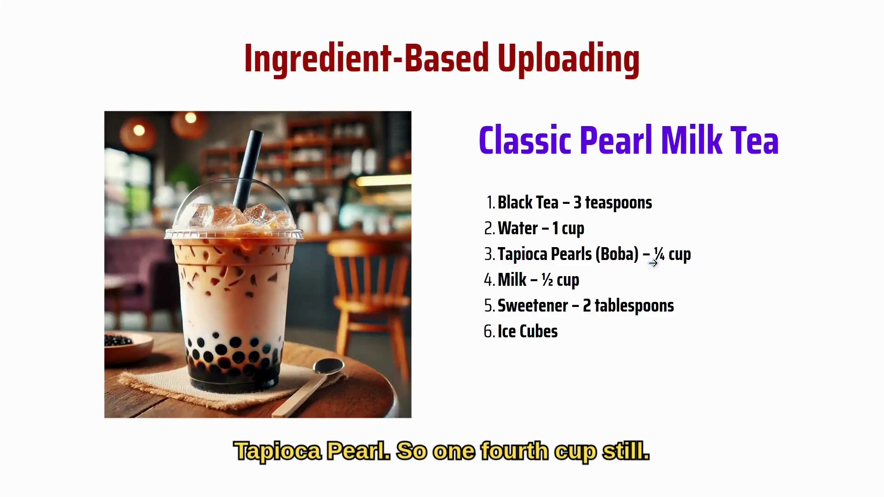
{"action": "key", "text": "alt+Tab"}
{"action": "left_click", "coordinate": [468, 243]}
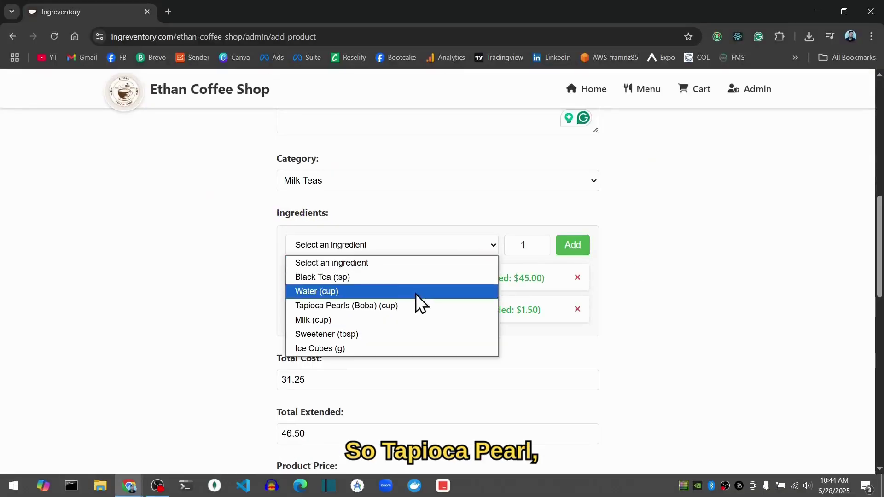
{"action": "left_click", "coordinate": [409, 305]}
{"action": "double_click", "coordinate": [537, 248]}
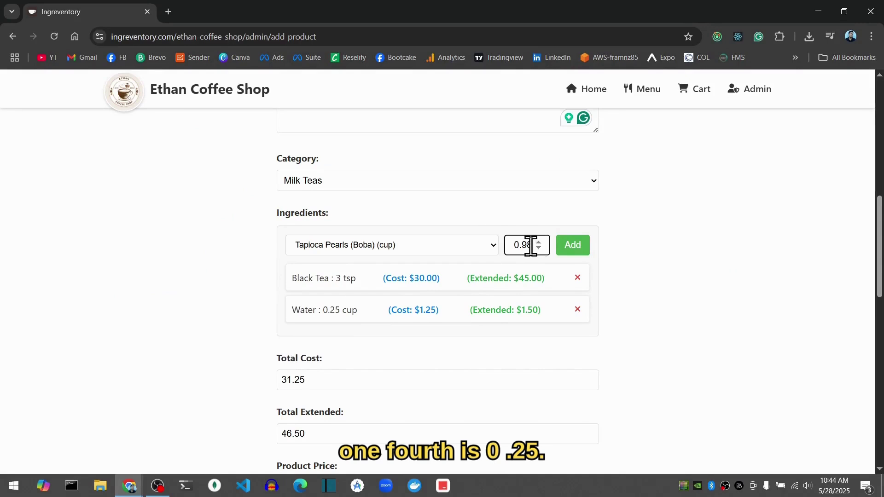
{"action": "double_click", "coordinate": [531, 246]}
{"action": "type", "text": "0.25"}
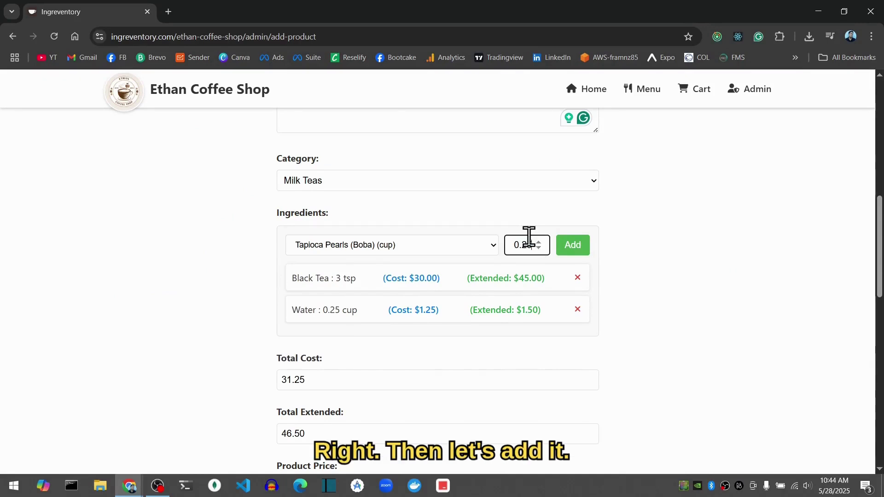
{"action": "left_click", "coordinate": [577, 250]}
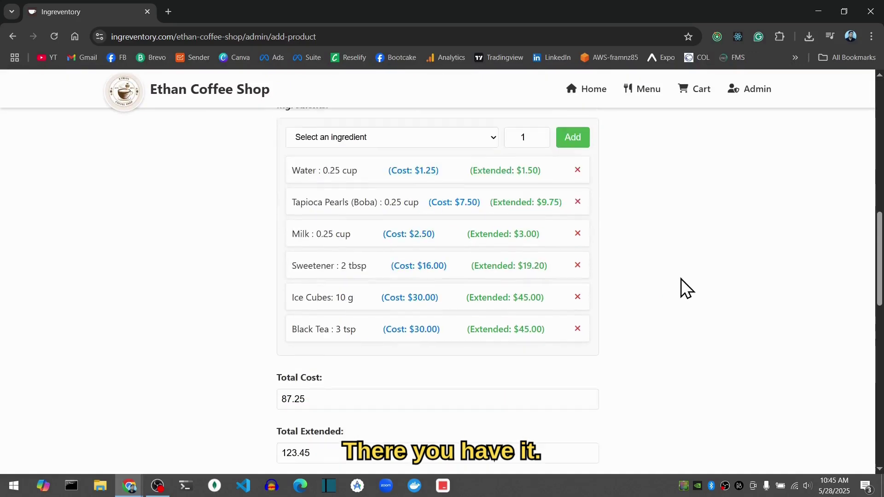
Step: Round the product price up to 130
{"action": "scroll", "coordinate": [681, 278], "scroll_direction": "down", "scroll_amount": 4}
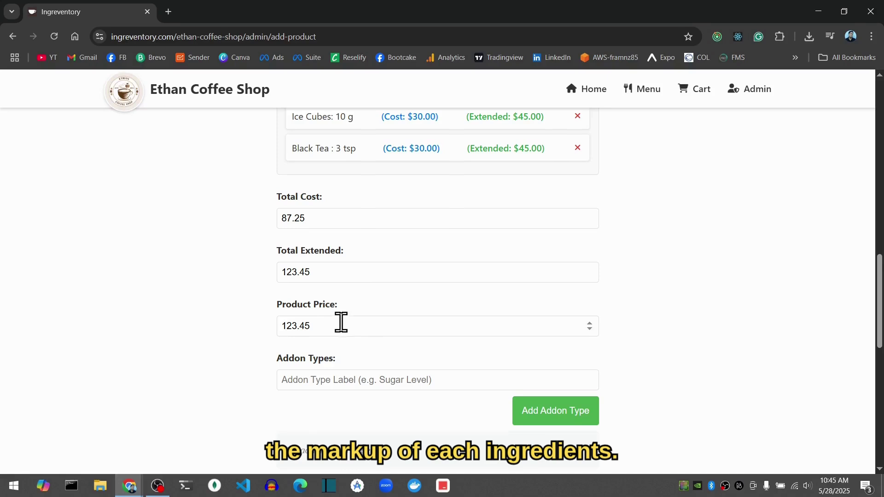
{"action": "scroll", "coordinate": [339, 321], "scroll_direction": "down", "scroll_amount": 1}
{"action": "left_click_drag", "start_coordinate": [319, 272], "coordinate": [255, 267]}
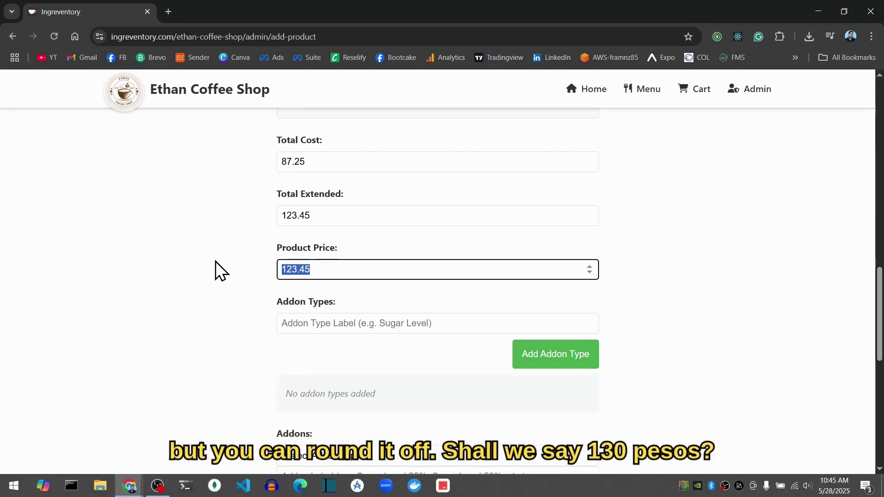
{"action": "type", "text": "130"}
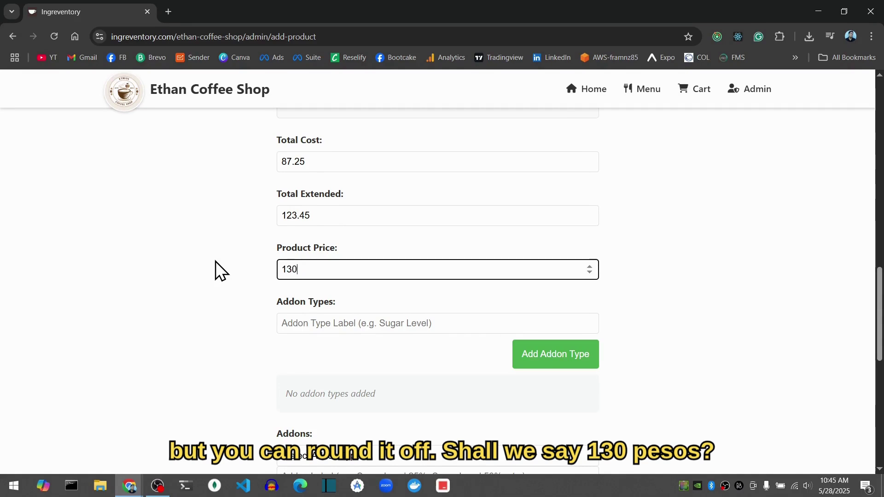
{"action": "left_click", "coordinate": [215, 261]}
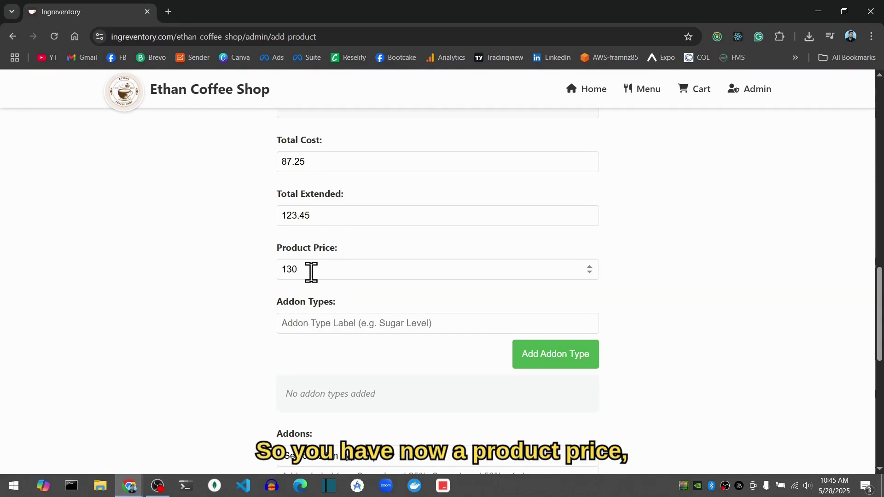
Step: Review the product's description, ingredients, total cost and price, and look at the recipe slide for possible addons
{"action": "scroll", "coordinate": [313, 274], "scroll_direction": "up", "scroll_amount": 5}
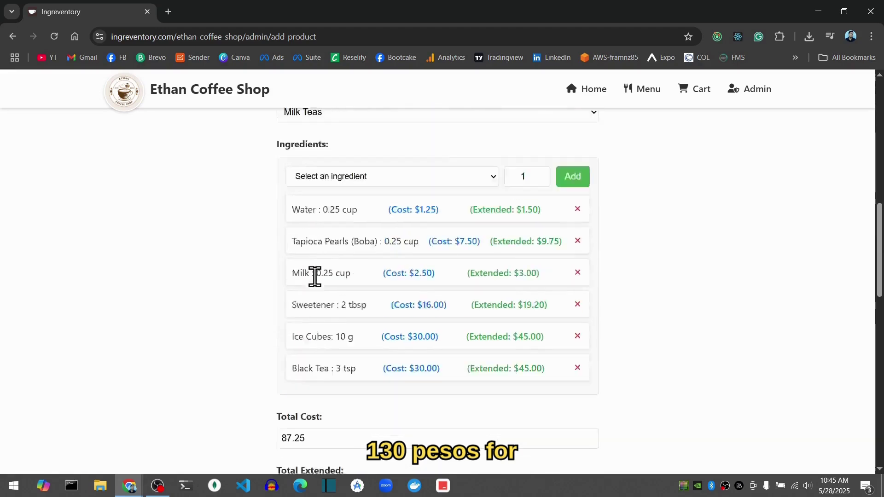
{"action": "scroll", "coordinate": [315, 276], "scroll_direction": "up", "scroll_amount": 6}
{"action": "scroll", "coordinate": [317, 278], "scroll_direction": "down", "scroll_amount": 4}
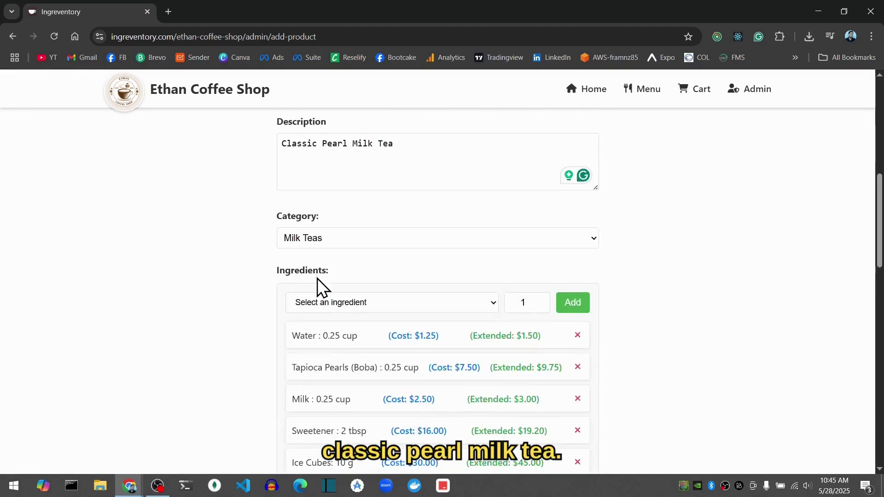
{"action": "scroll", "coordinate": [317, 278], "scroll_direction": "down", "scroll_amount": 9}
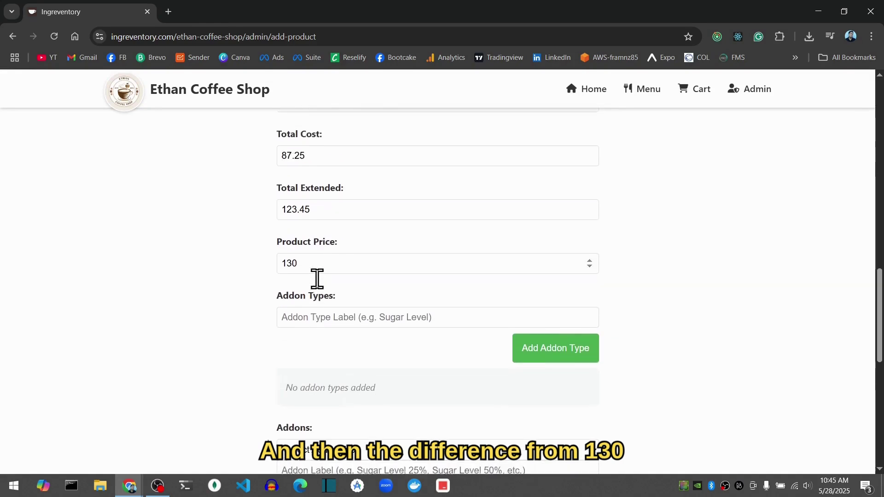
{"action": "scroll", "coordinate": [317, 278], "scroll_direction": "up", "scroll_amount": 2}
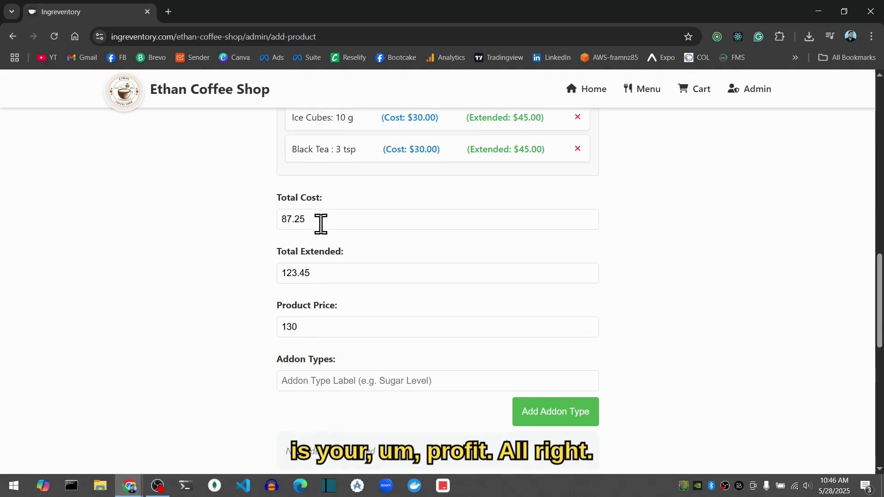
{"action": "scroll", "coordinate": [231, 257], "scroll_direction": "down", "scroll_amount": 3}
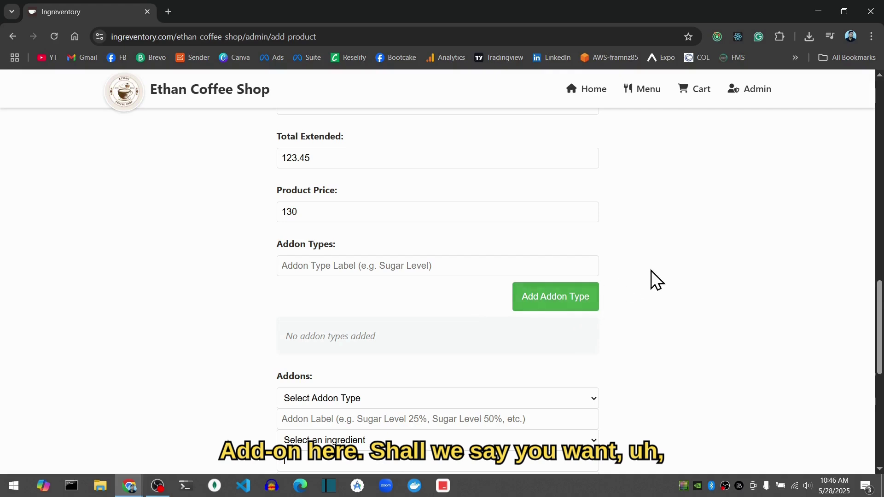
{"action": "key", "text": "alt+Tab"}
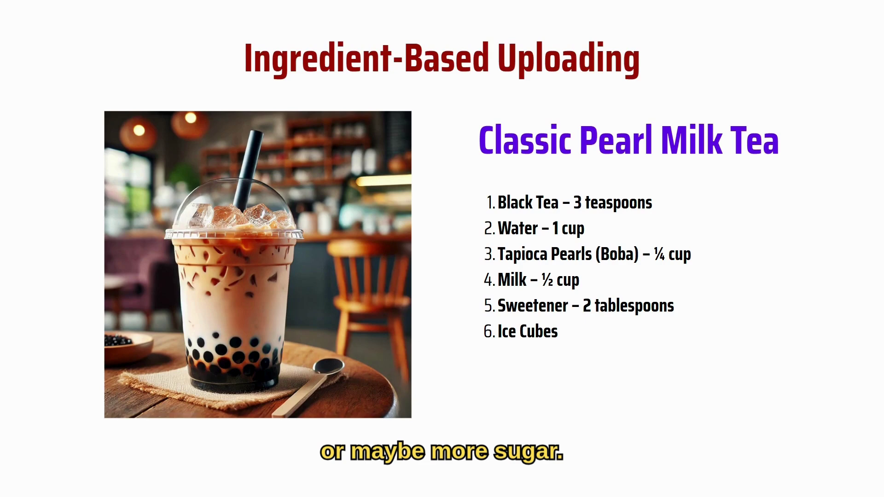
{"action": "key", "text": "alt+Tab"}
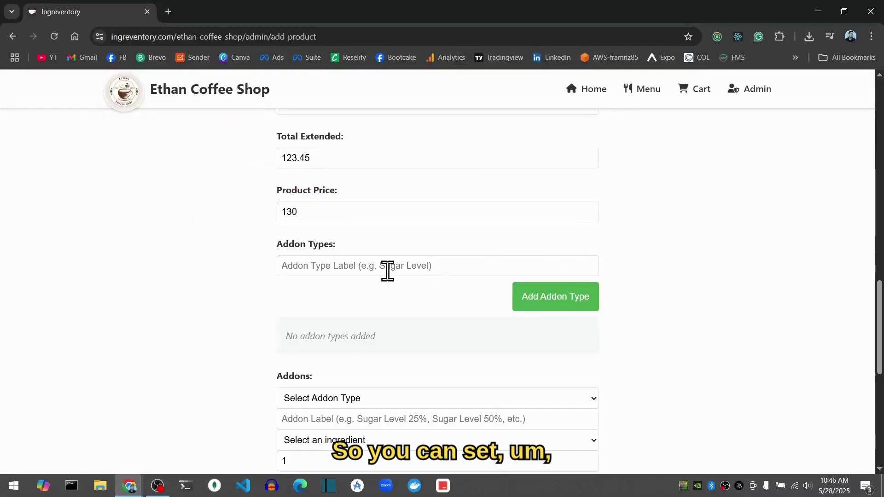
Step: Add an addon type named "Sugar Level" to the product
{"action": "left_click", "coordinate": [389, 267]}
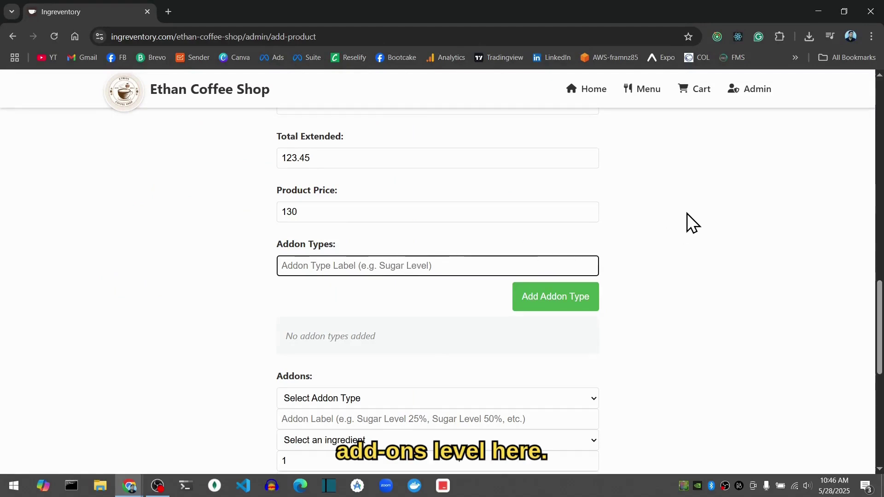
{"action": "type", "text": "Suga"}
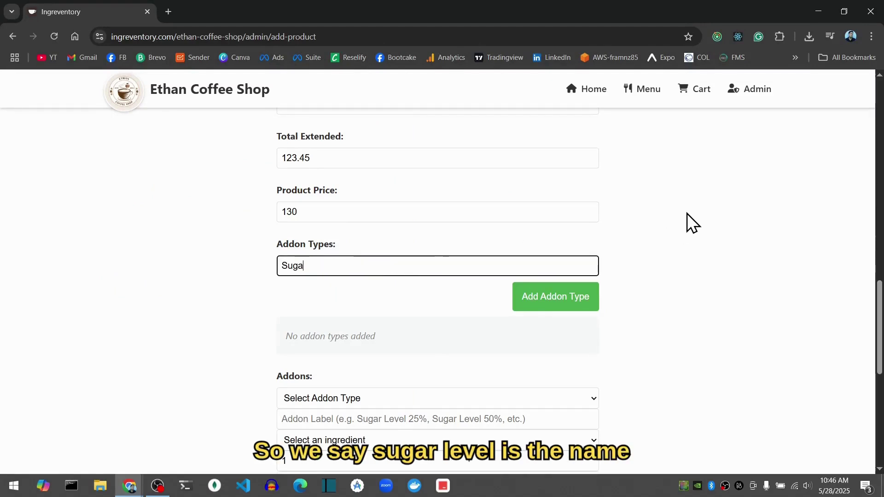
{"action": "type", "text": "r L"}
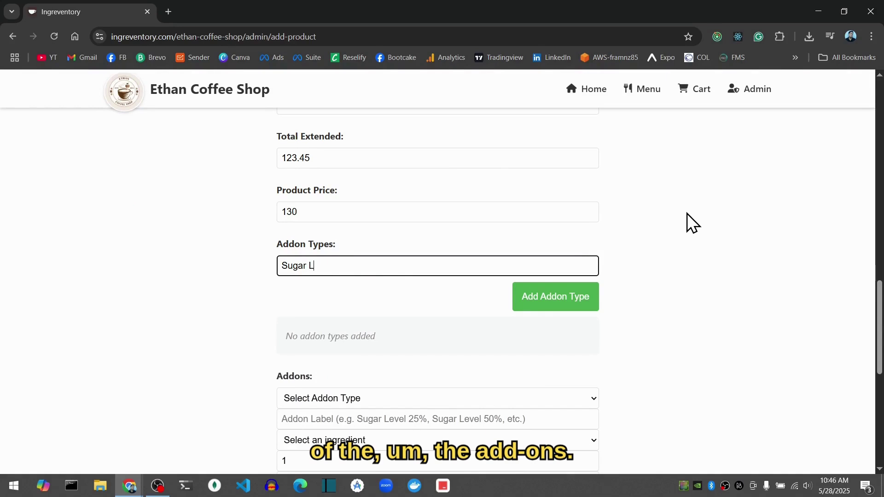
{"action": "type", "text": "evel"}
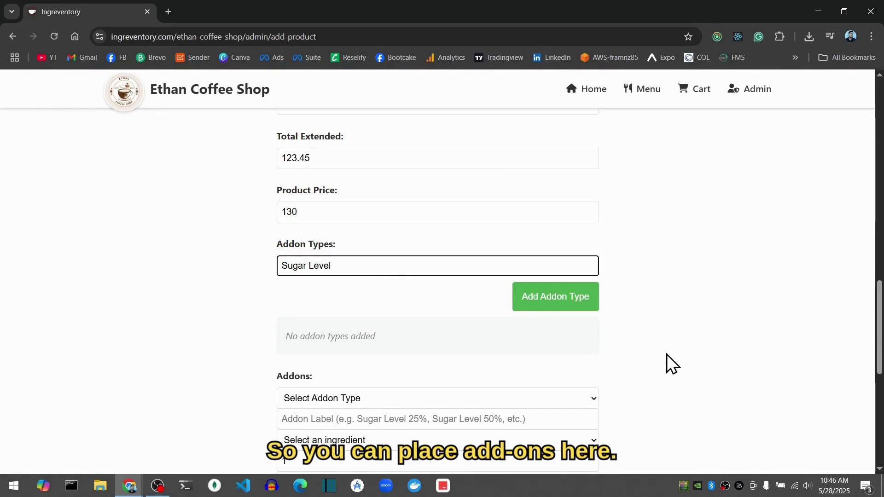
{"action": "left_click", "coordinate": [558, 297]}
Step: Set the new addon's type to Sugar Level in the product's addon details
{"action": "scroll", "coordinate": [656, 295], "scroll_direction": "down", "scroll_amount": 2}
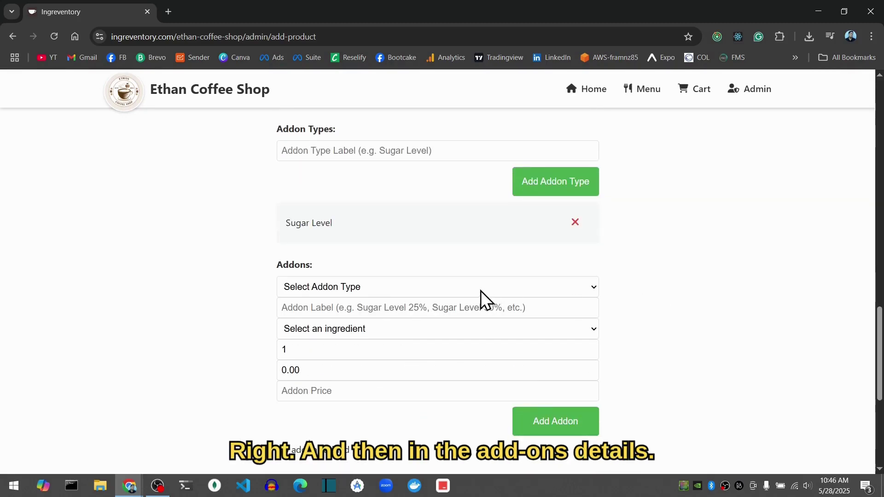
{"action": "scroll", "coordinate": [380, 285], "scroll_direction": "down", "scroll_amount": 1}
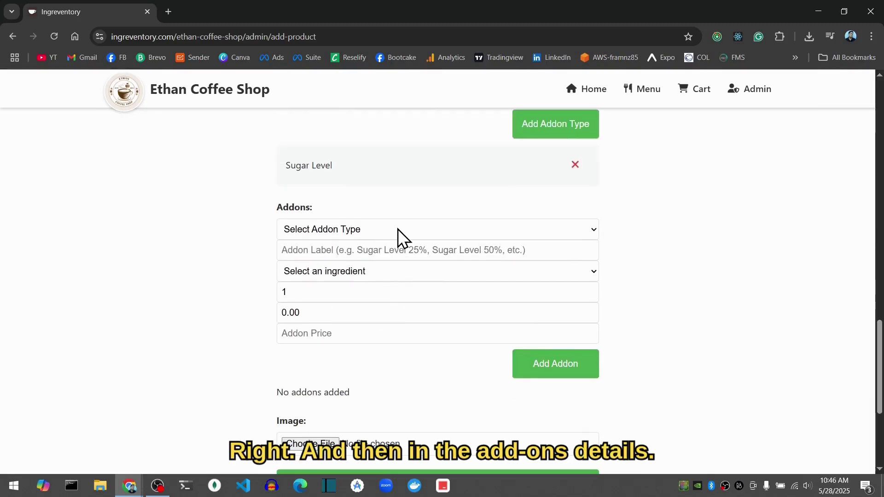
{"action": "left_click", "coordinate": [399, 228]}
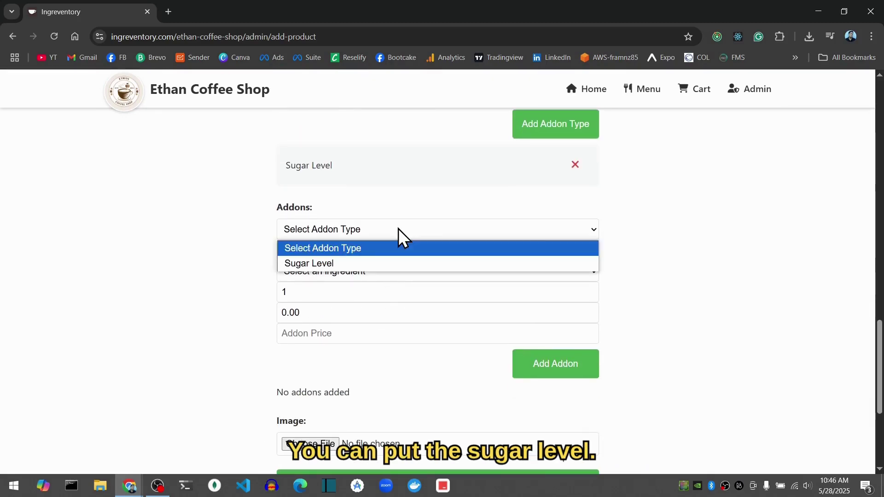
{"action": "left_click", "coordinate": [363, 260]}
{"action": "scroll", "coordinate": [378, 208], "scroll_direction": "up", "scroll_amount": 1}
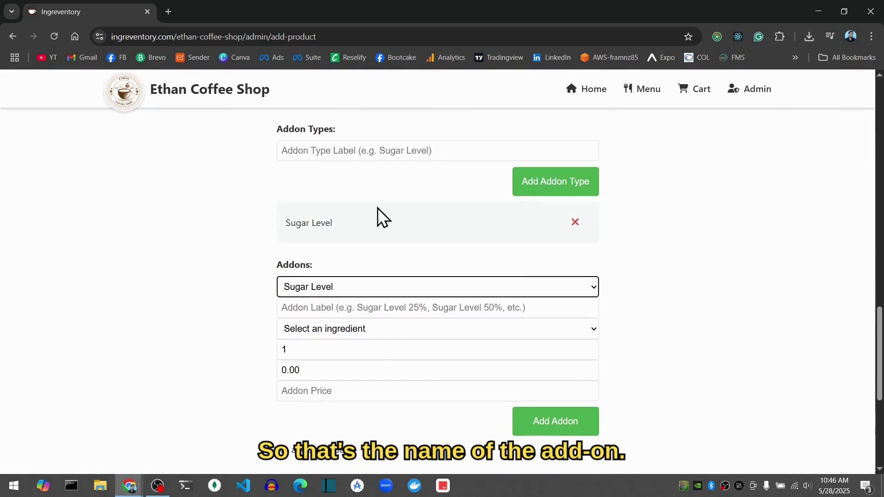
{"action": "scroll", "coordinate": [359, 217], "scroll_direction": "up", "scroll_amount": 1}
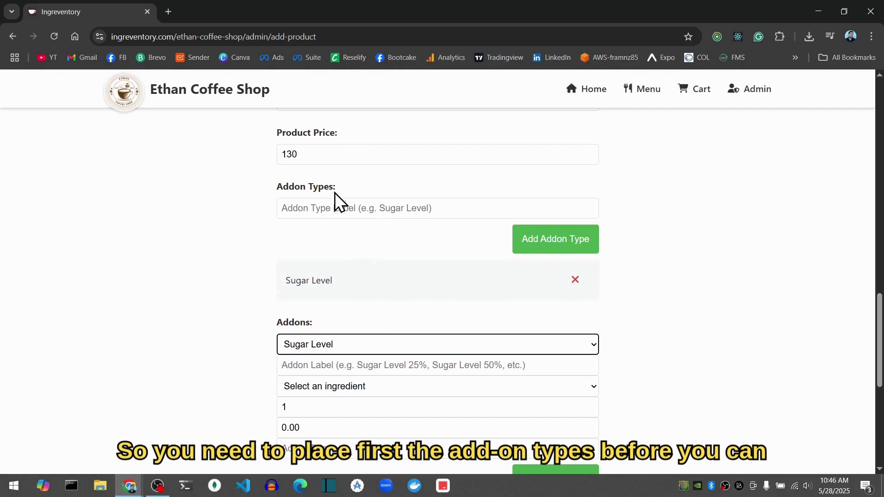
{"action": "scroll", "coordinate": [286, 253], "scroll_direction": "down", "scroll_amount": 3}
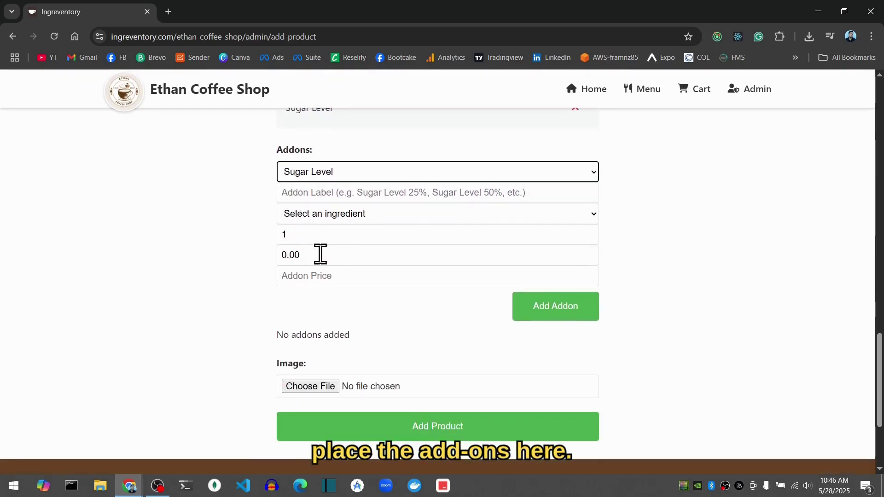
{"action": "scroll", "coordinate": [372, 213], "scroll_direction": "up", "scroll_amount": 1}
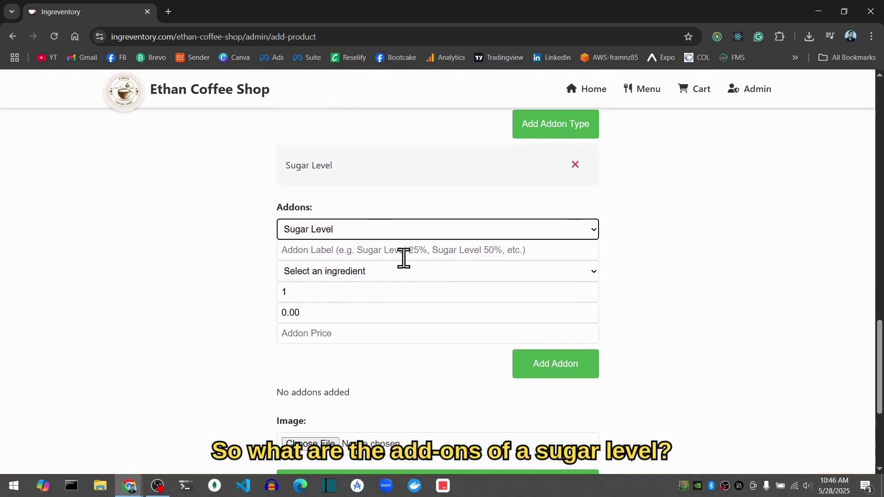
Step: Label the new addon "Sugar Level 25%"
{"action": "left_click", "coordinate": [379, 251]}
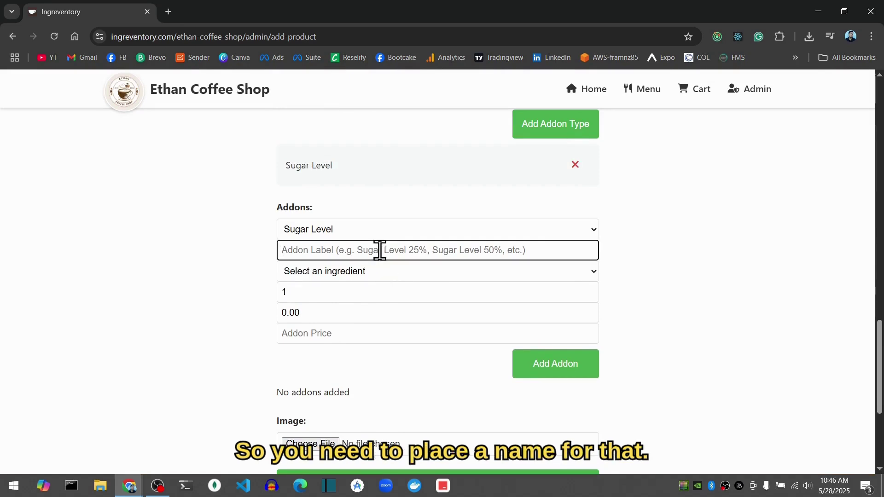
{"action": "type", "text": "Su"}
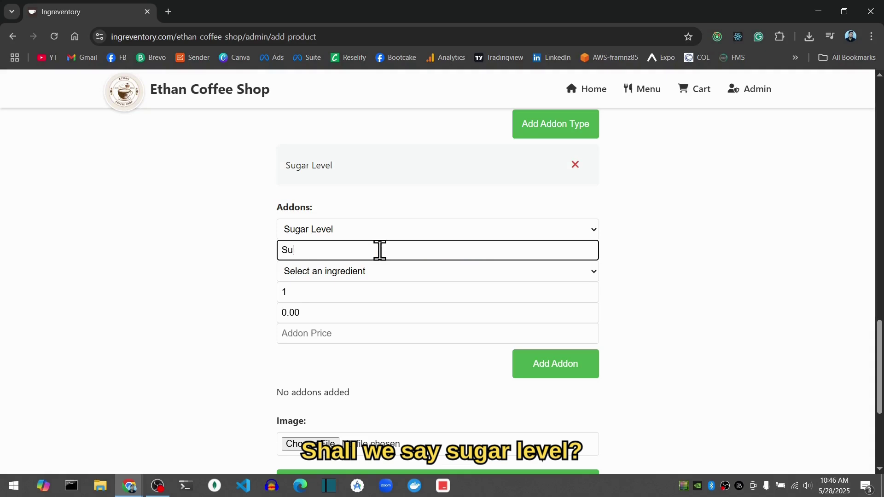
{"action": "type", "text": "gar Level"}
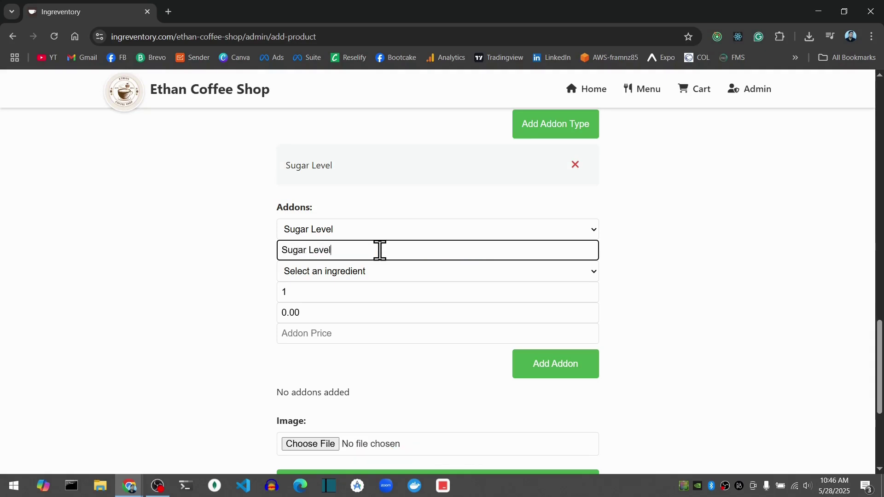
{"action": "type", "text": " 25"}
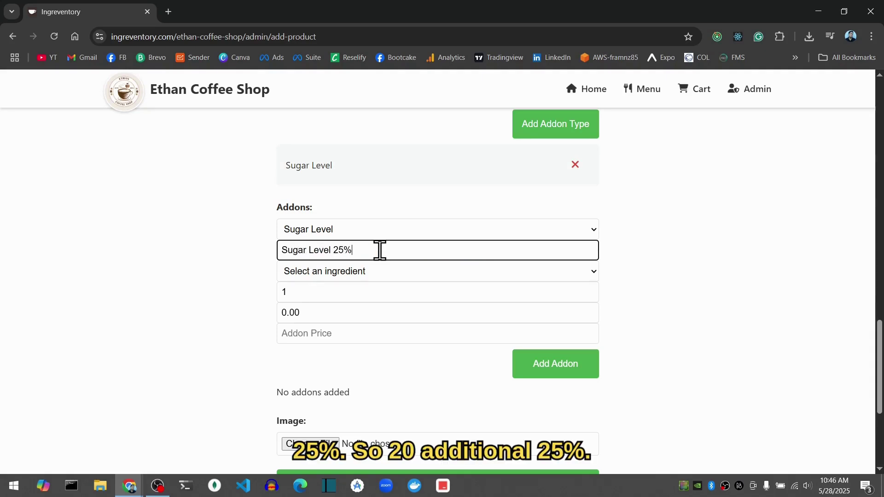
{"action": "left_click", "coordinate": [244, 289]}
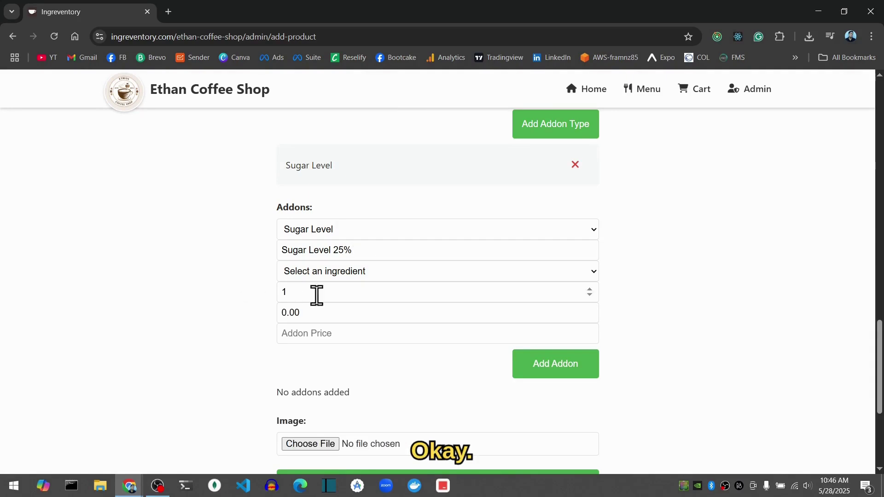
Step: Check the recipe slide for the sweetener amount and add the Sugar Level 25% addon with 0.5 tbsp of Sweetener
{"action": "left_click", "coordinate": [360, 272]}
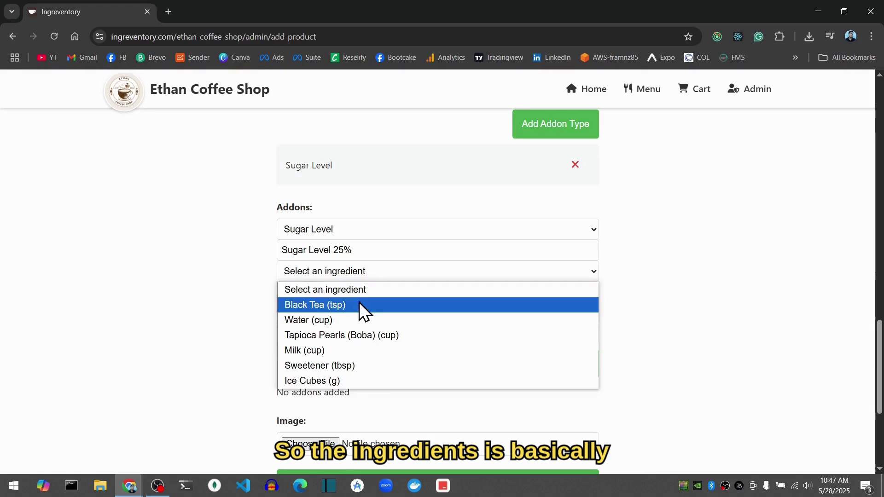
{"action": "left_click", "coordinate": [343, 367]}
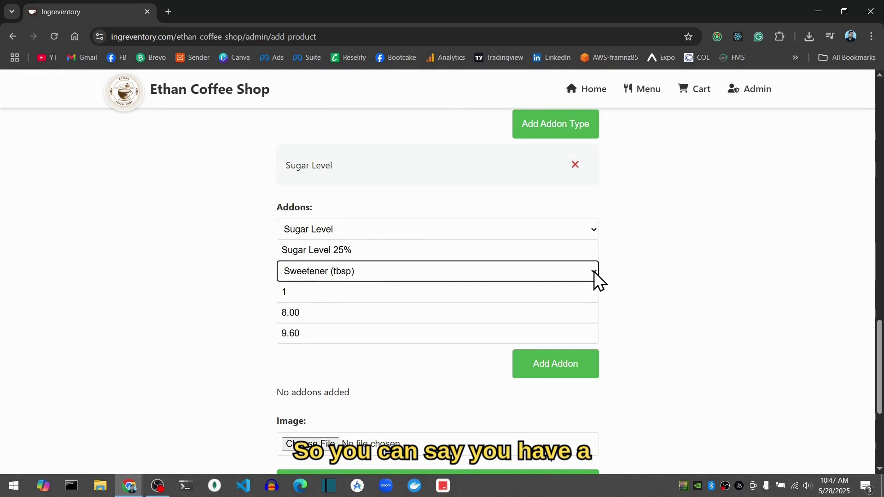
{"action": "double_click", "coordinate": [302, 290]}
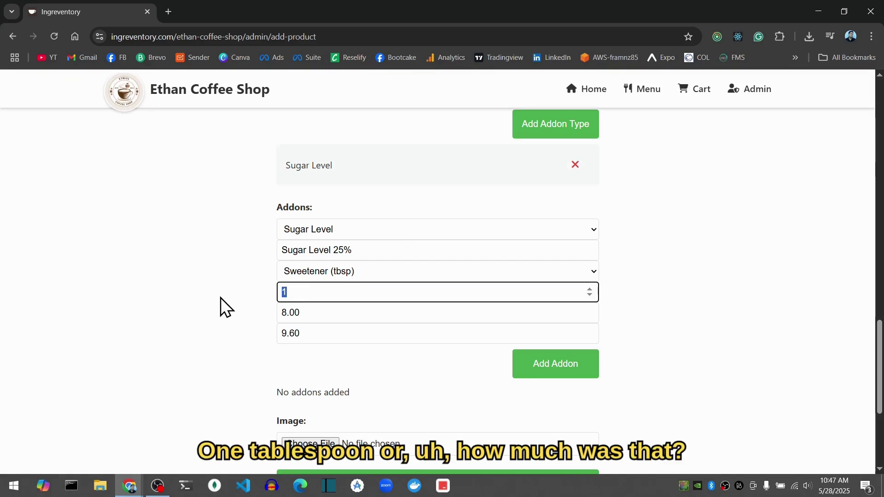
{"action": "key", "text": "alt+Tab"}
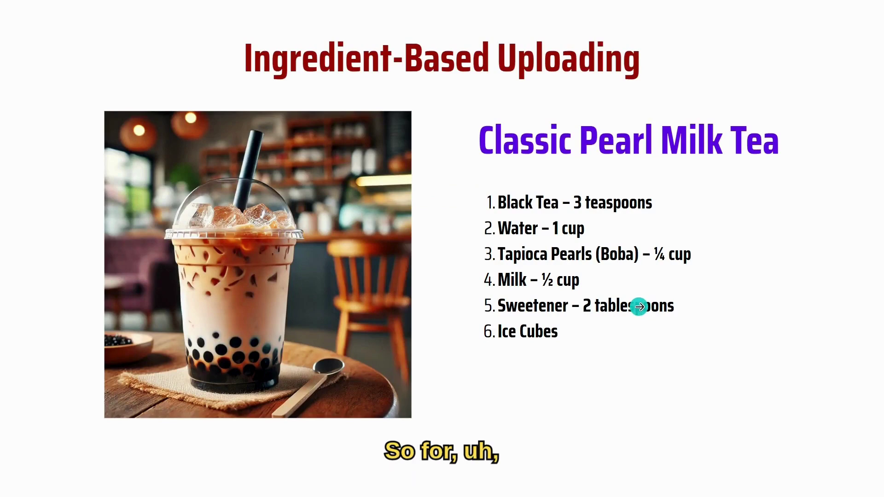
{"action": "key", "text": "alt+Tab"}
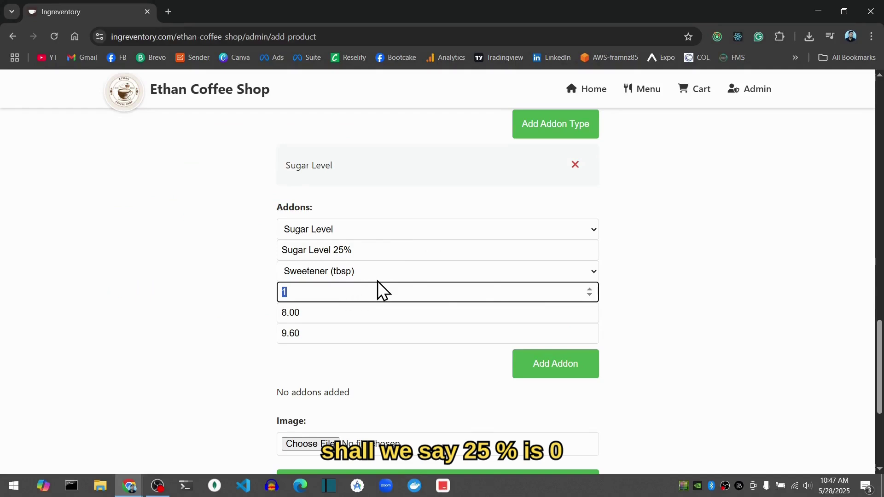
{"action": "type", "text": "0.5"}
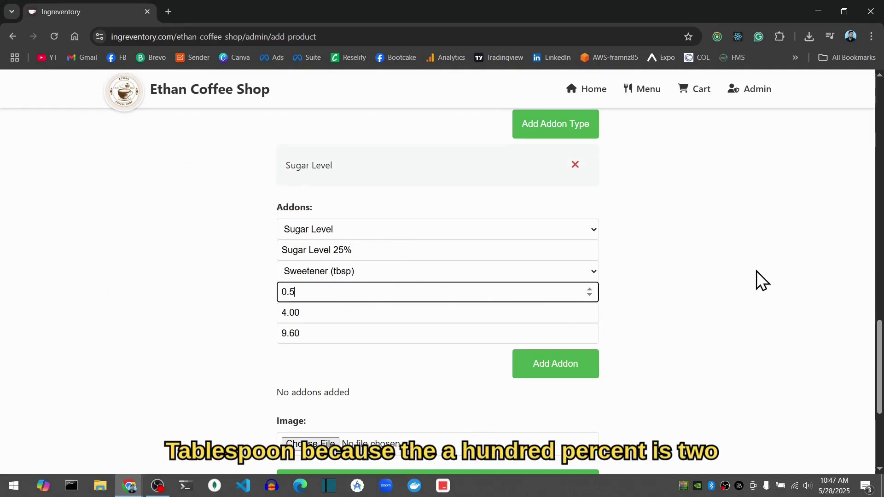
{"action": "left_click", "coordinate": [754, 270]}
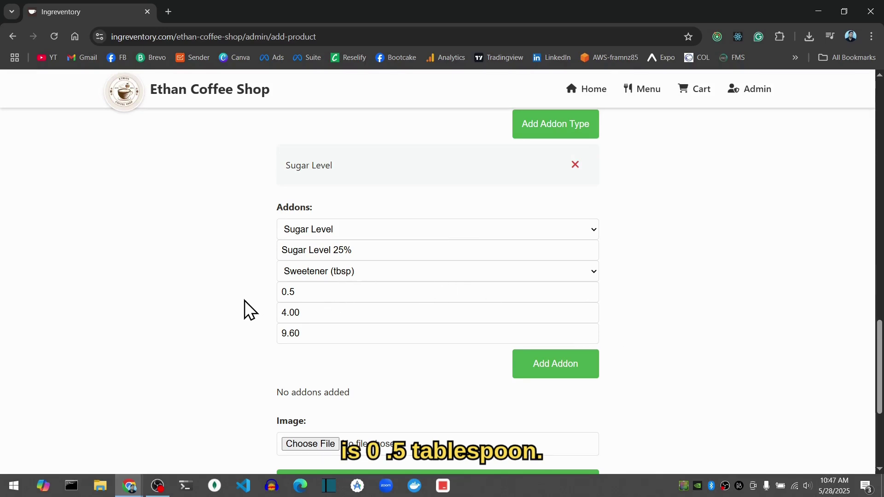
{"action": "scroll", "coordinate": [244, 303], "scroll_direction": "down", "scroll_amount": 1}
{"action": "left_click", "coordinate": [566, 304]}
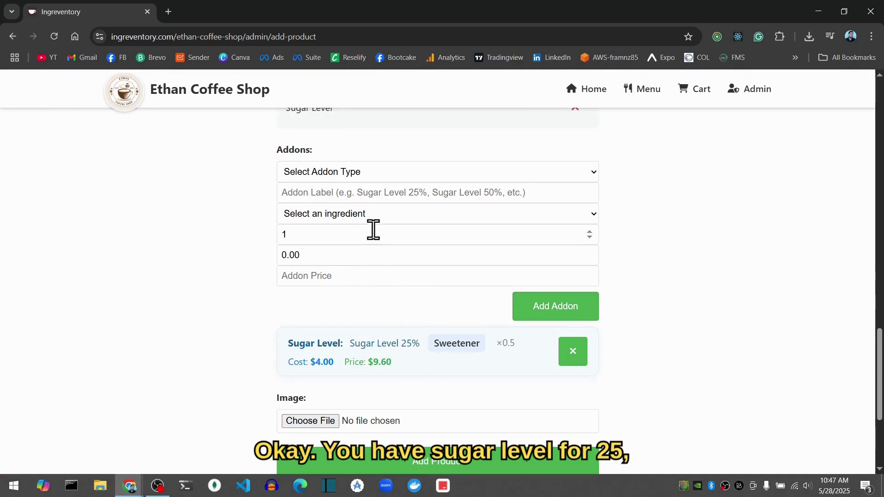
Step: Start a second addon of type Sugar Level and label it "Sugar Level 50%"
{"action": "left_click", "coordinate": [371, 175]}
{"action": "left_click", "coordinate": [348, 203]}
{"action": "left_click", "coordinate": [346, 198]}
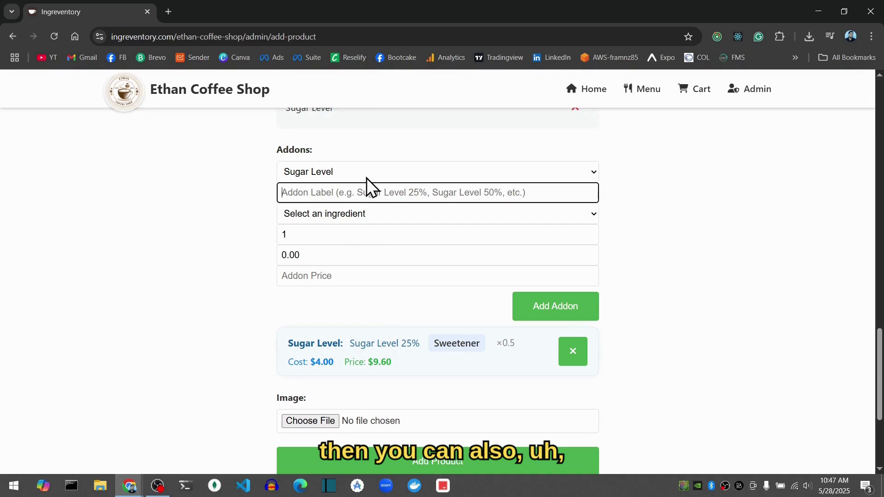
{"action": "type", "text": "Sugar "}
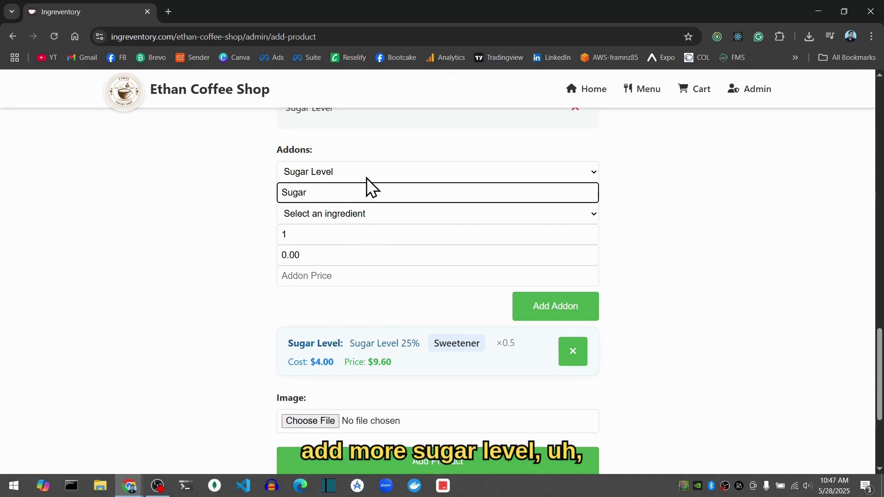
{"action": "type", "text": "Level 50"}
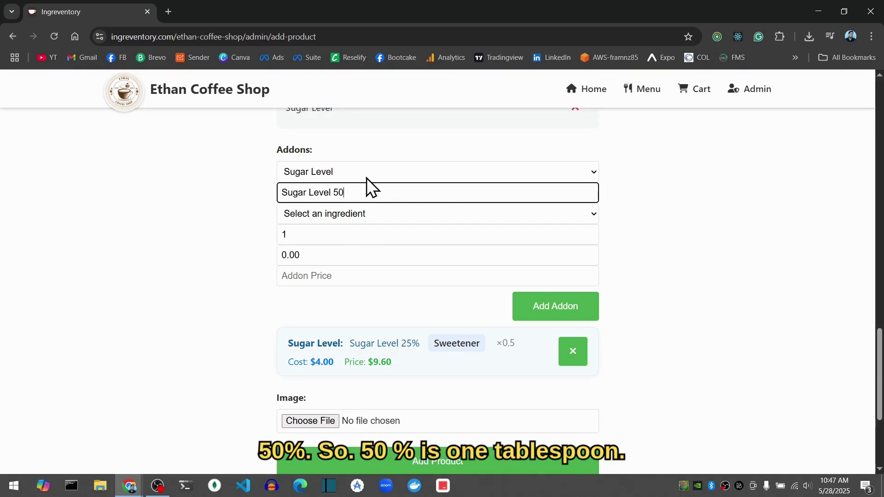
{"action": "type", "text": "%"}
Step: Assign 1 tbsp of Sweetener to the Sugar Level 50% addon and add it to the product
{"action": "left_click", "coordinate": [293, 235]}
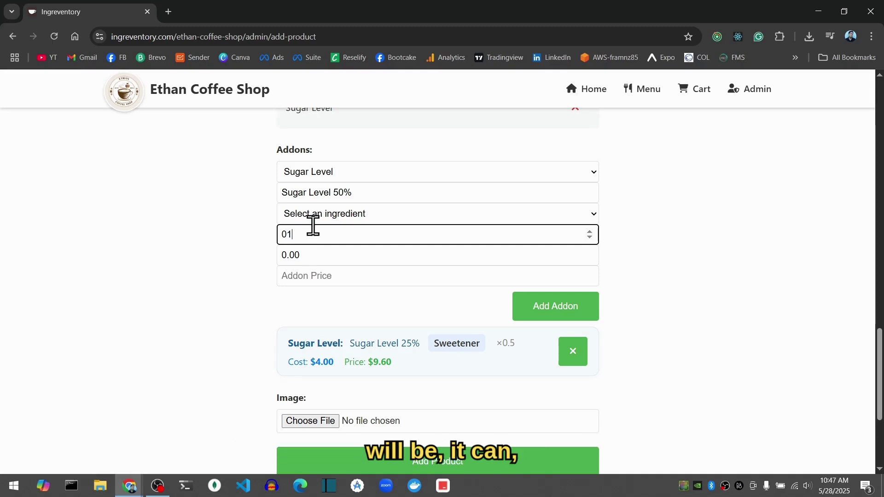
{"action": "left_click", "coordinate": [357, 214]}
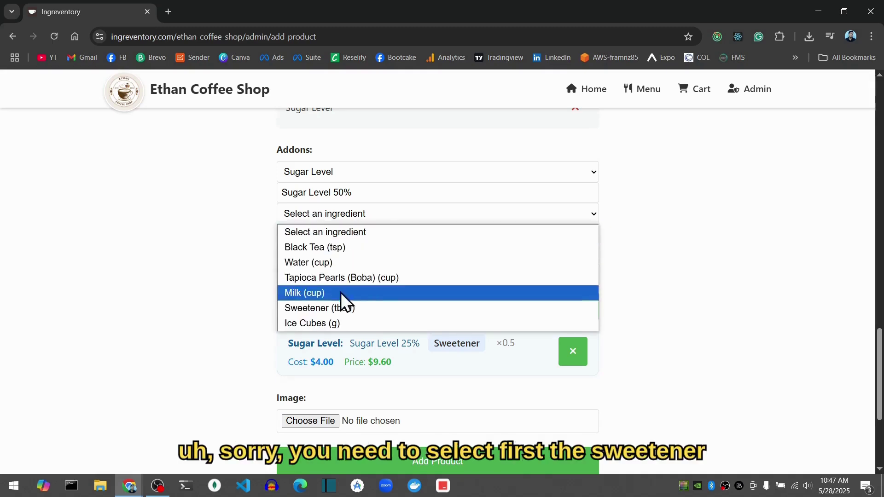
{"action": "left_click", "coordinate": [332, 312]}
{"action": "left_click", "coordinate": [310, 236]}
{"action": "type", "text": "1"}
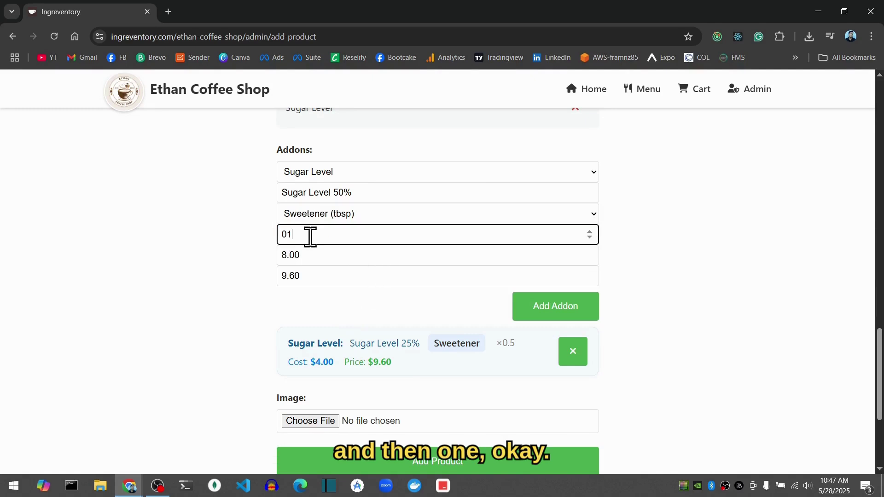
{"action": "double_click", "coordinate": [311, 237]}
{"action": "type", "text": "1"}
{"action": "left_click", "coordinate": [211, 245]}
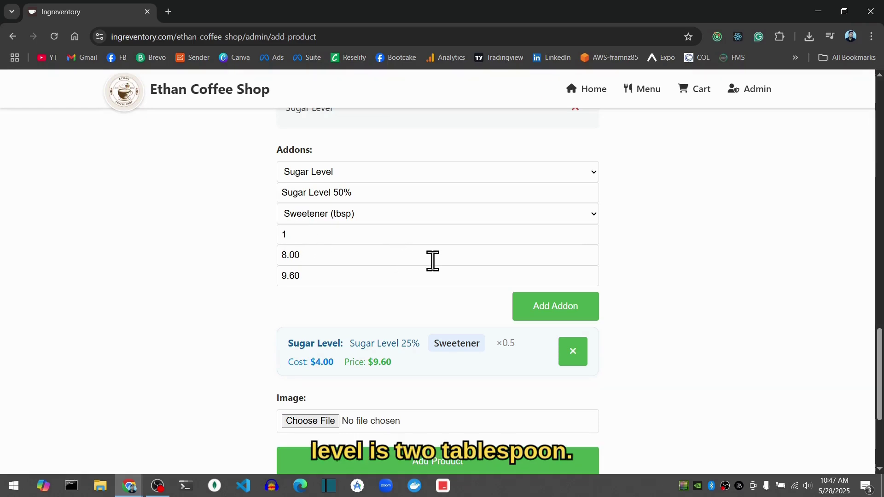
{"action": "scroll", "coordinate": [460, 267], "scroll_direction": "down", "scroll_amount": 1}
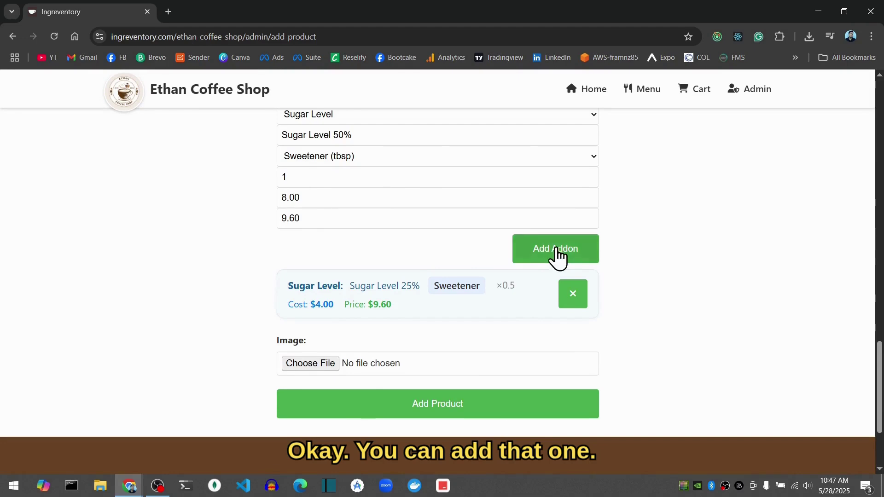
{"action": "left_click", "coordinate": [557, 256]}
{"action": "scroll", "coordinate": [379, 334], "scroll_direction": "down", "scroll_amount": 1}
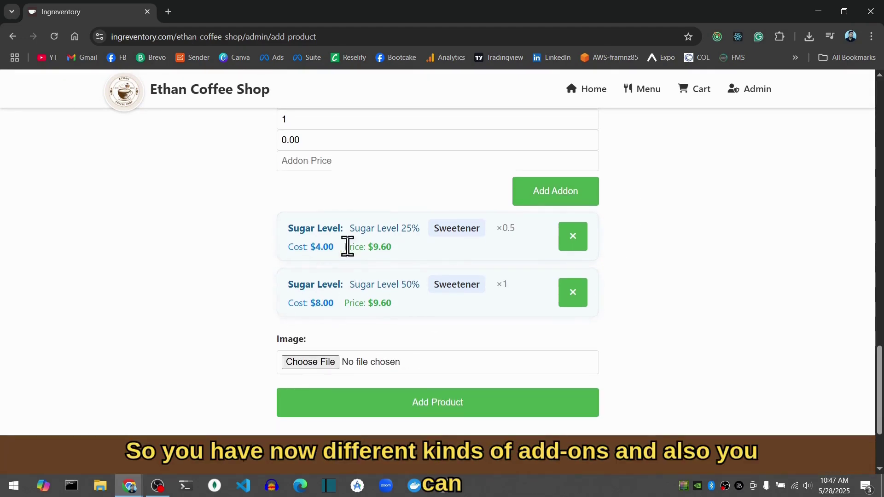
{"action": "scroll", "coordinate": [347, 242], "scroll_direction": "up", "scroll_amount": 2}
{"action": "left_click", "coordinate": [365, 175]}
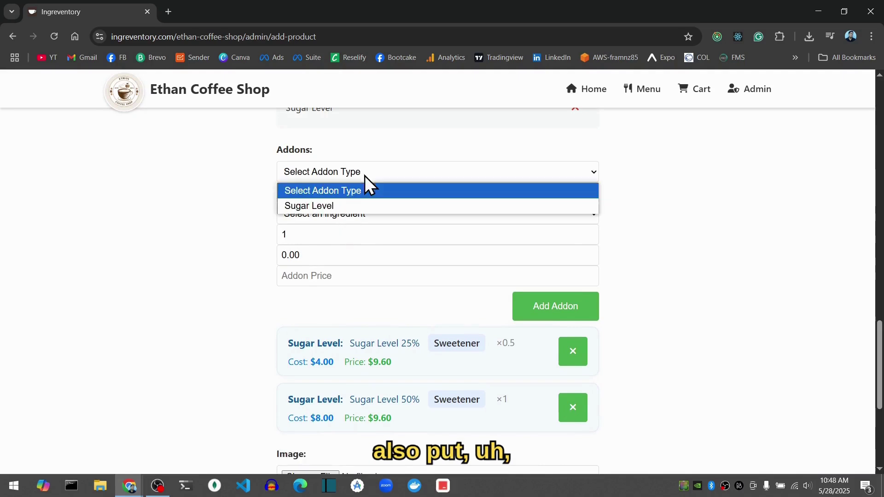
{"action": "left_click", "coordinate": [379, 177]}
Step: Add a second addon type named "Add Pearl" to the product
{"action": "scroll", "coordinate": [639, 264], "scroll_direction": "up", "scroll_amount": 2}
{"action": "scroll", "coordinate": [639, 263], "scroll_direction": "up", "scroll_amount": 2}
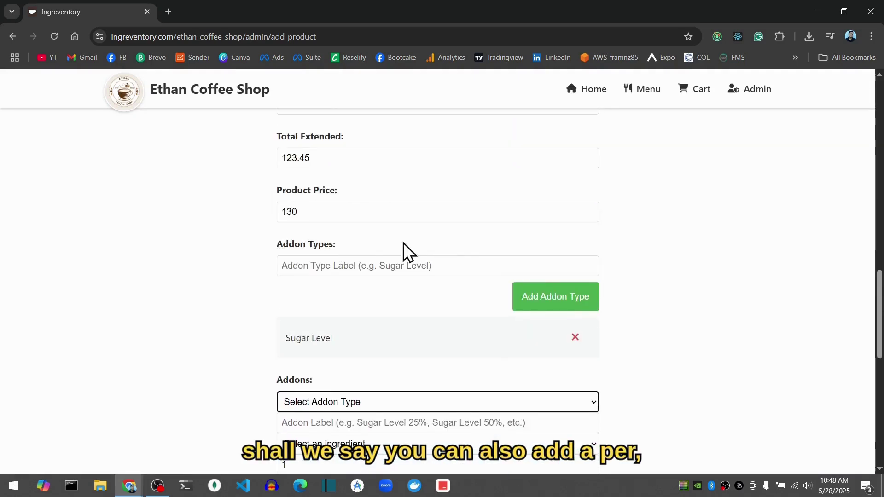
{"action": "left_click", "coordinate": [347, 265]}
{"action": "type", "text": "Pear"}
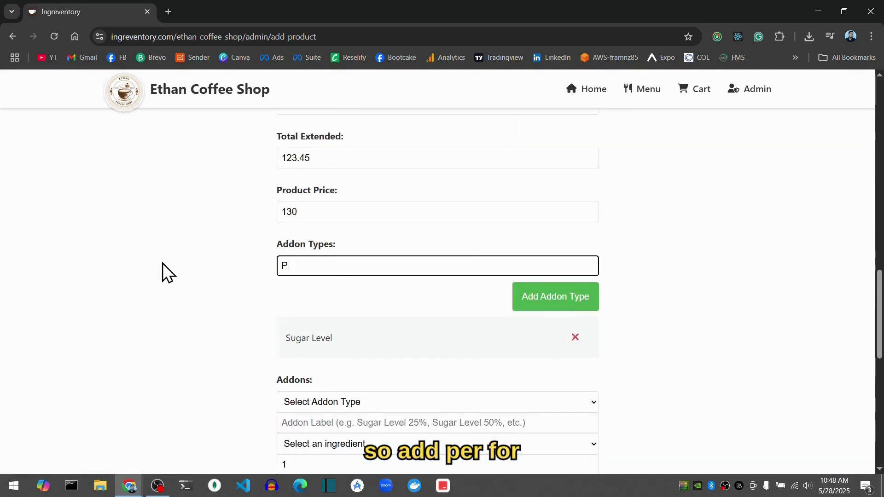
{"action": "type", "text": "l"}
{"action": "left_click", "coordinate": [281, 266]}
{"action": "type", "text": "Add"}
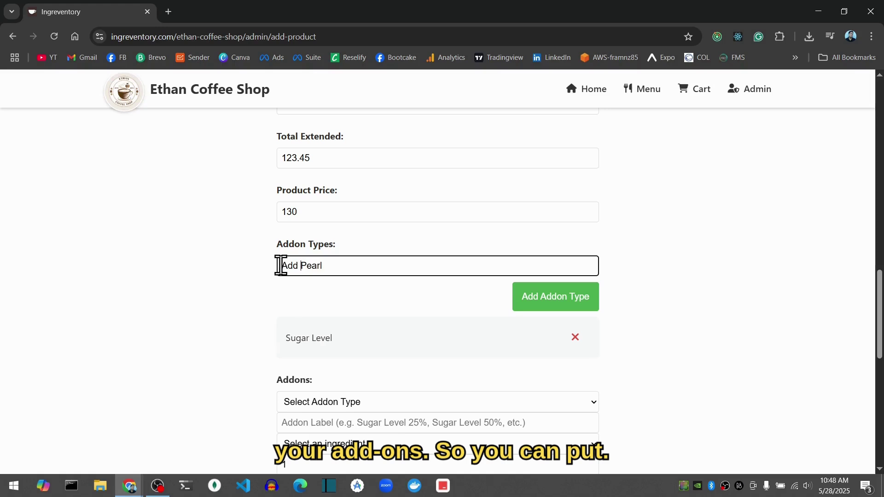
{"action": "left_click", "coordinate": [551, 299]}
Step: Start a new addon of type Add Pearl and label it "Add Pearl Level 1"
{"action": "scroll", "coordinate": [366, 277], "scroll_direction": "down", "scroll_amount": 2}
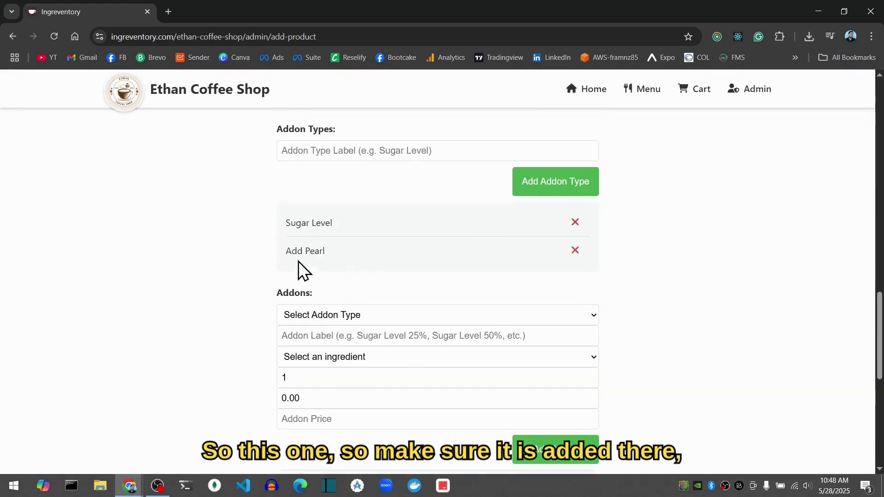
{"action": "scroll", "coordinate": [324, 258], "scroll_direction": "down", "scroll_amount": 2}
{"action": "left_click", "coordinate": [384, 206]}
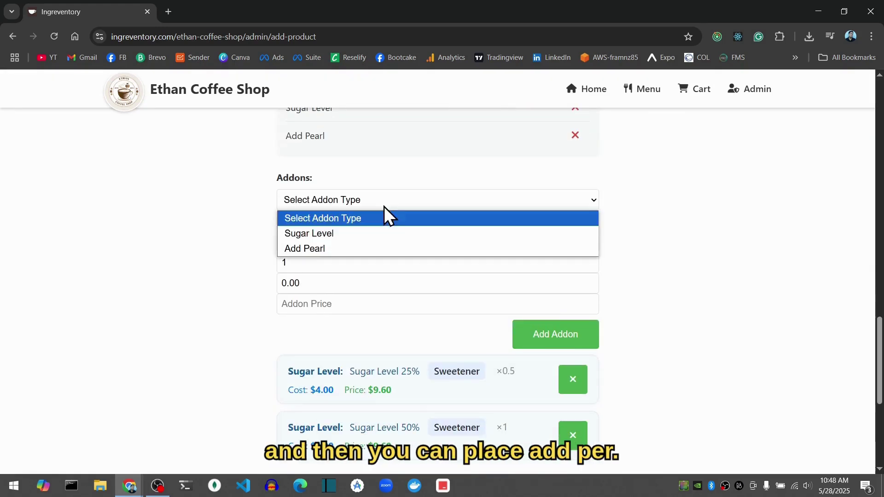
{"action": "left_click", "coordinate": [322, 247]}
{"action": "left_click", "coordinate": [360, 222]}
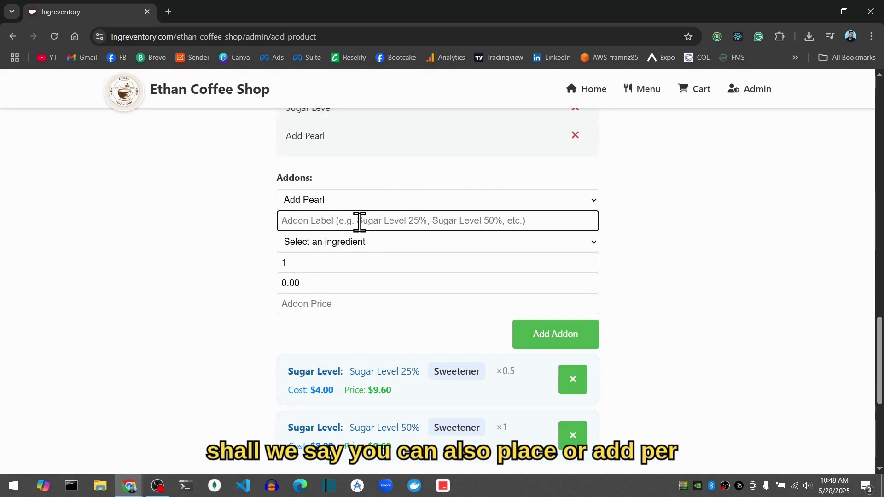
{"action": "type", "text": "Add Pe"}
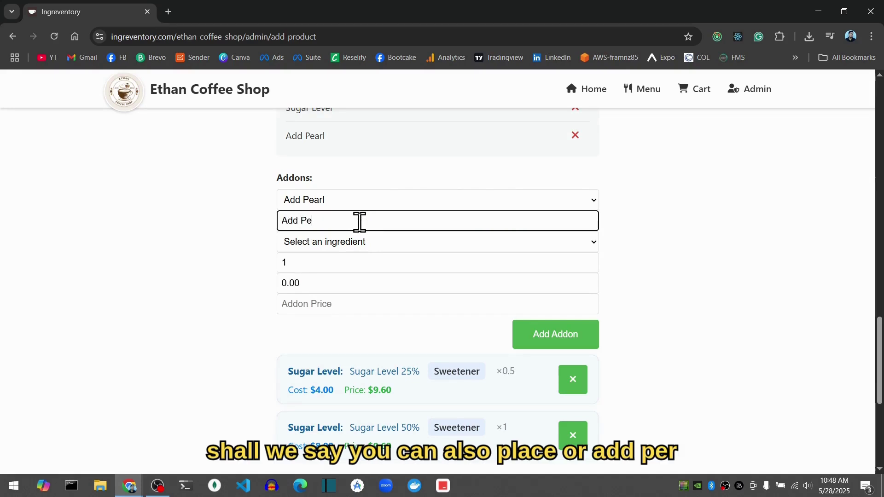
{"action": "type", "text": "arl Level 1"}
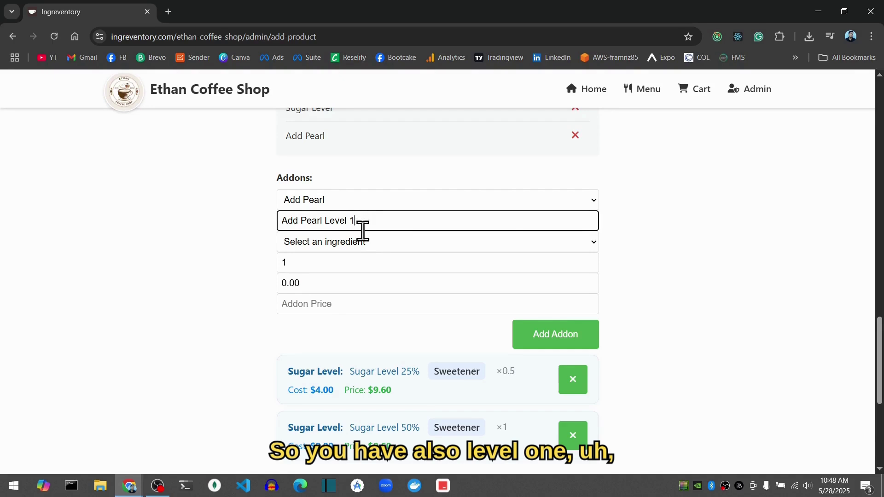
Step: Assign 0.5 cup of Tapioca Pearls (Boba) to the Add Pearl Level 1 addon and add it to the product
{"action": "left_click", "coordinate": [360, 243]}
{"action": "left_click", "coordinate": [343, 306]}
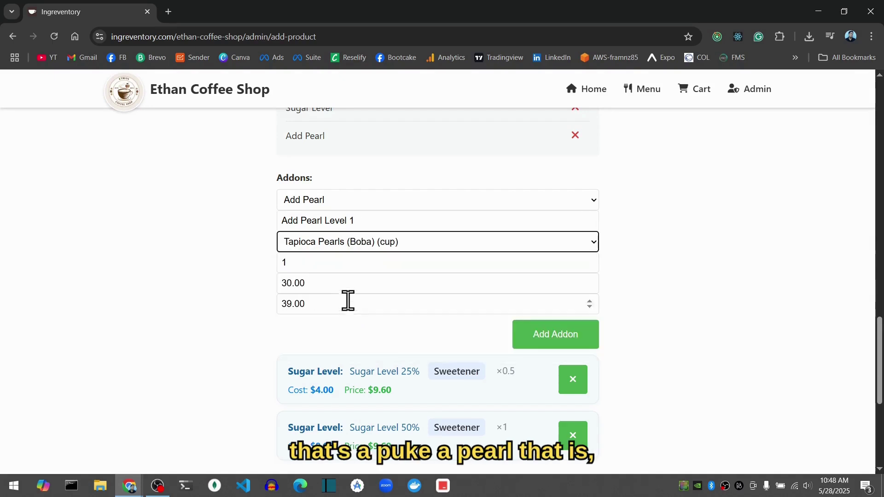
{"action": "left_click", "coordinate": [332, 262]}
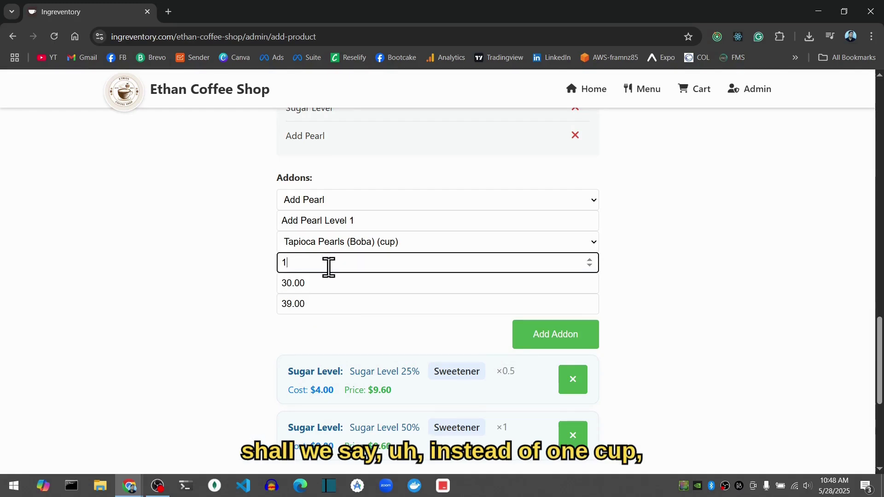
{"action": "key", "text": "BackSpace"}
{"action": "type", "text": "00.5"}
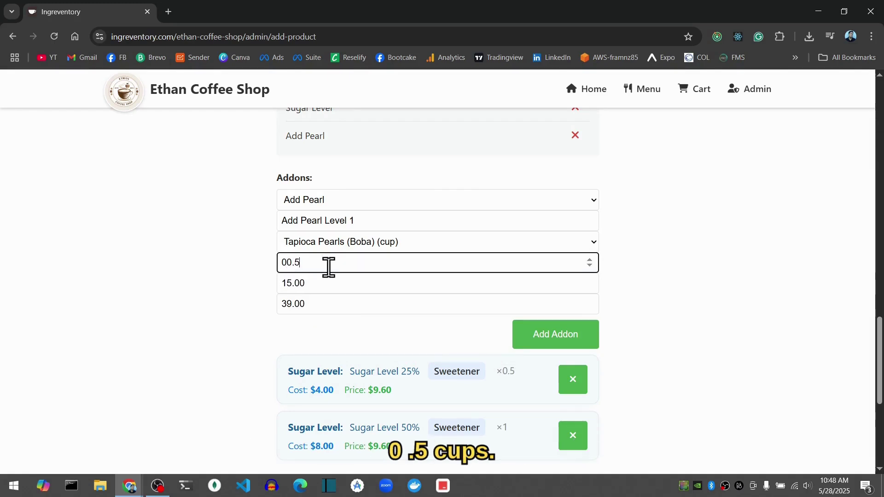
{"action": "left_click", "coordinate": [198, 298]}
{"action": "left_click", "coordinate": [279, 261]}
{"action": "double_click", "coordinate": [286, 262]}
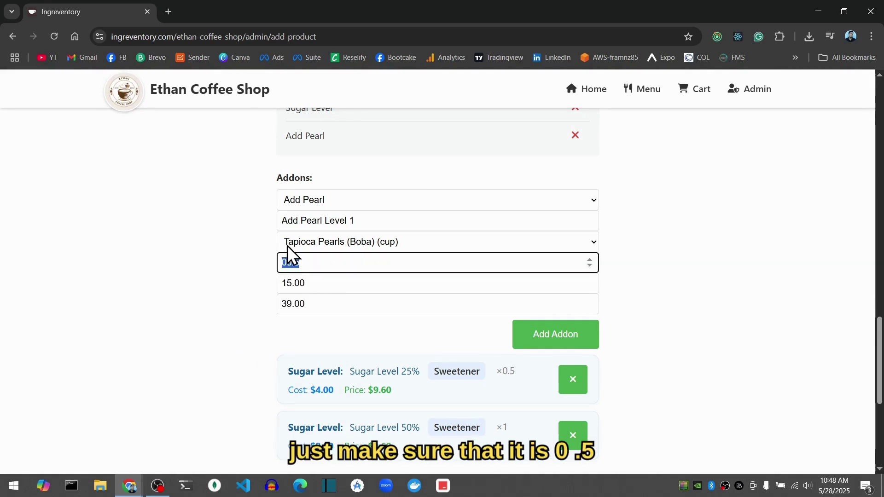
{"action": "type", "text": "0.5"}
{"action": "left_click", "coordinate": [244, 275]}
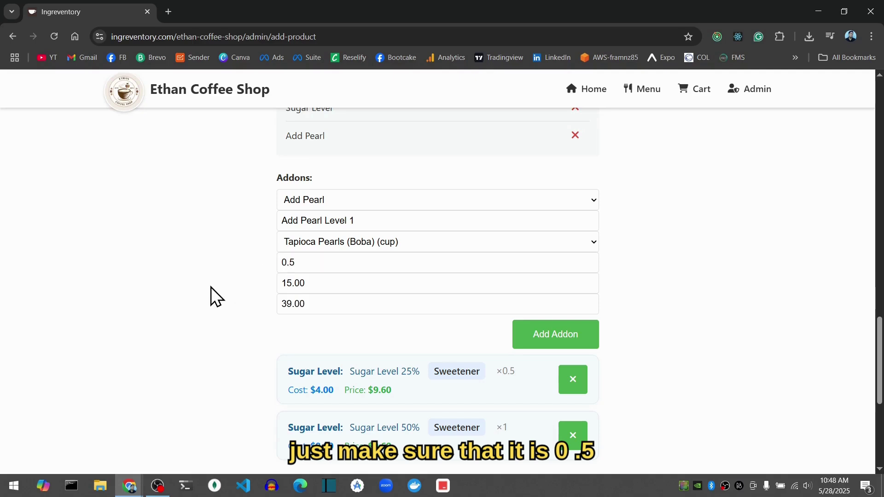
{"action": "scroll", "coordinate": [225, 295], "scroll_direction": "down", "scroll_amount": 1}
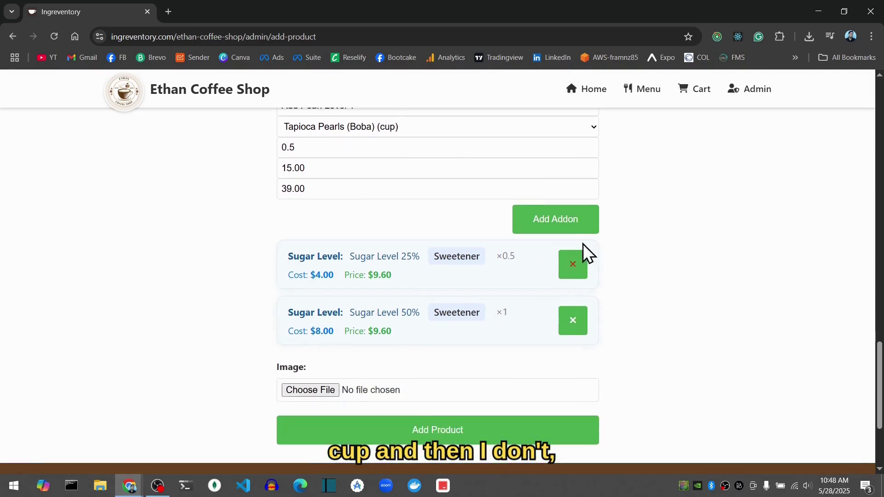
{"action": "left_click", "coordinate": [571, 228]}
Step: Review the costs and prices of the added Sugar Level and Add Pearl addons in the product form
{"action": "scroll", "coordinate": [405, 295], "scroll_direction": "down", "scroll_amount": 2}
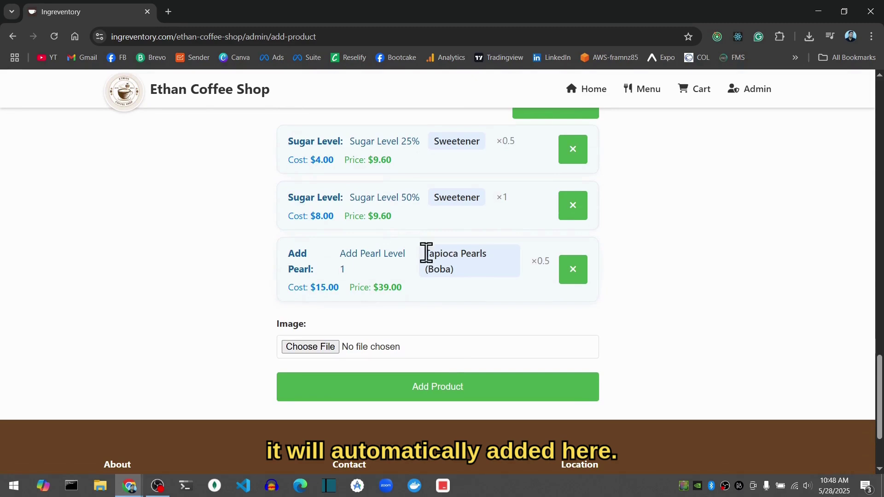
{"action": "scroll", "coordinate": [371, 290], "scroll_direction": "up", "scroll_amount": 4}
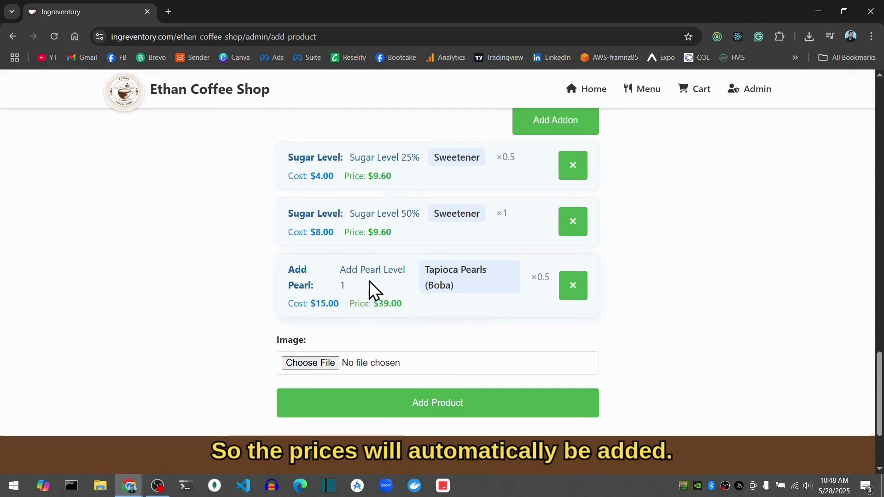
{"action": "scroll", "coordinate": [365, 336], "scroll_direction": "up", "scroll_amount": 12}
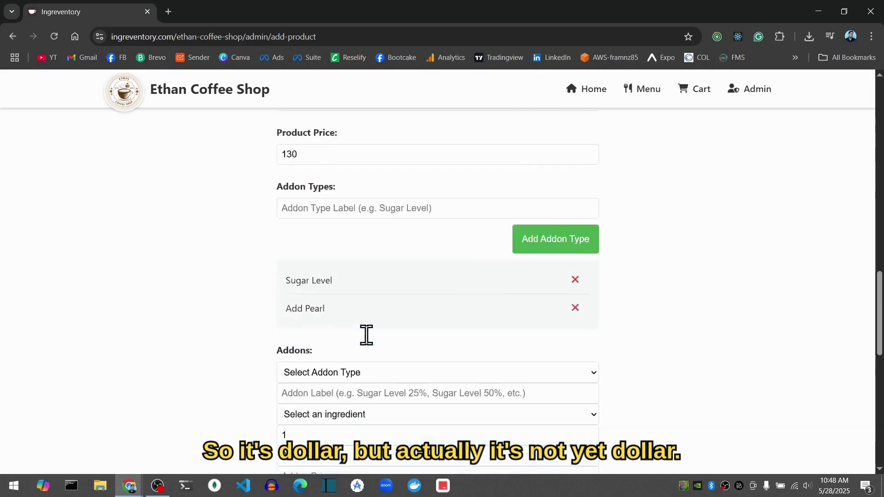
{"action": "scroll", "coordinate": [368, 332], "scroll_direction": "down", "scroll_amount": 15}
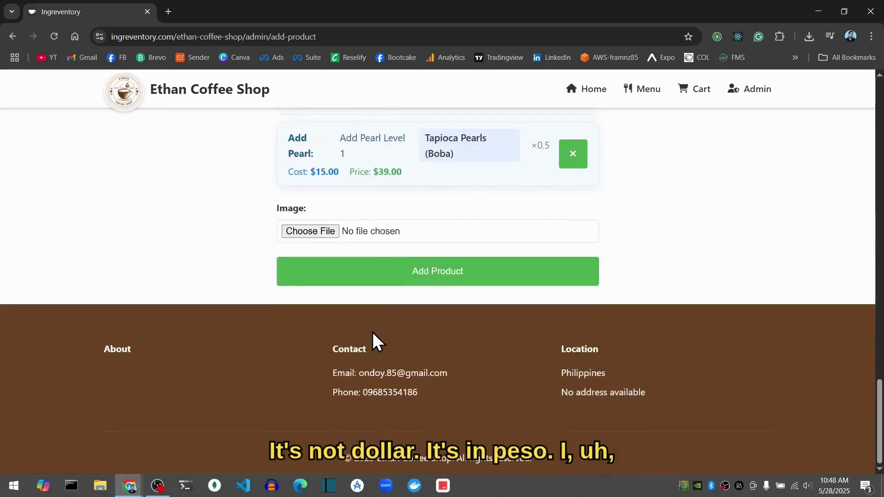
{"action": "scroll", "coordinate": [370, 332], "scroll_direction": "up", "scroll_amount": 3}
{"action": "scroll", "coordinate": [388, 312], "scroll_direction": "up", "scroll_amount": 3}
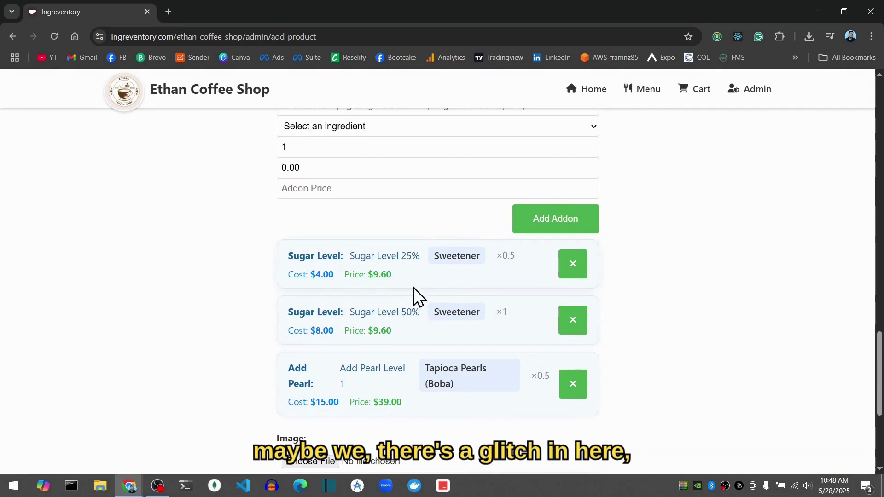
{"action": "scroll", "coordinate": [413, 287], "scroll_direction": "up", "scroll_amount": 3}
{"action": "scroll", "coordinate": [392, 289], "scroll_direction": "down", "scroll_amount": 8}
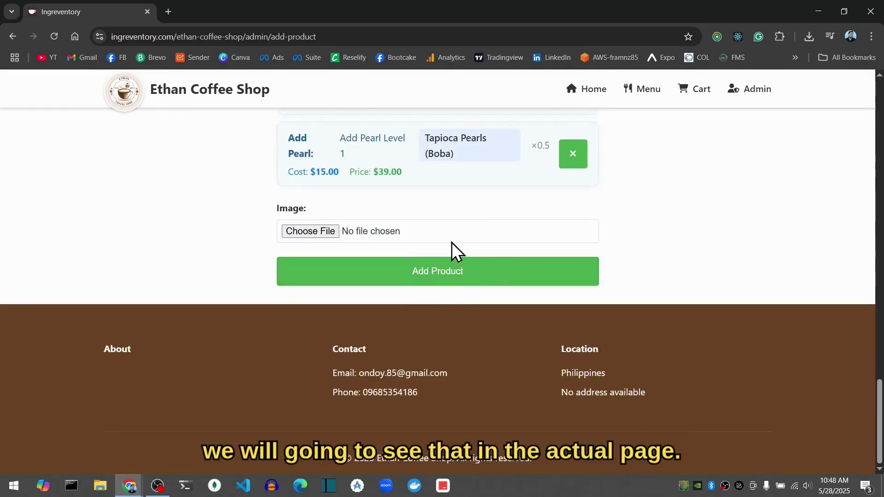
Step: Attach the milk tea photo 1d76ff8f-4c3b-4ff8-aa94-5ba33ccfd35e.webp from the Downloads folder as the product image
{"action": "left_click", "coordinate": [327, 231]}
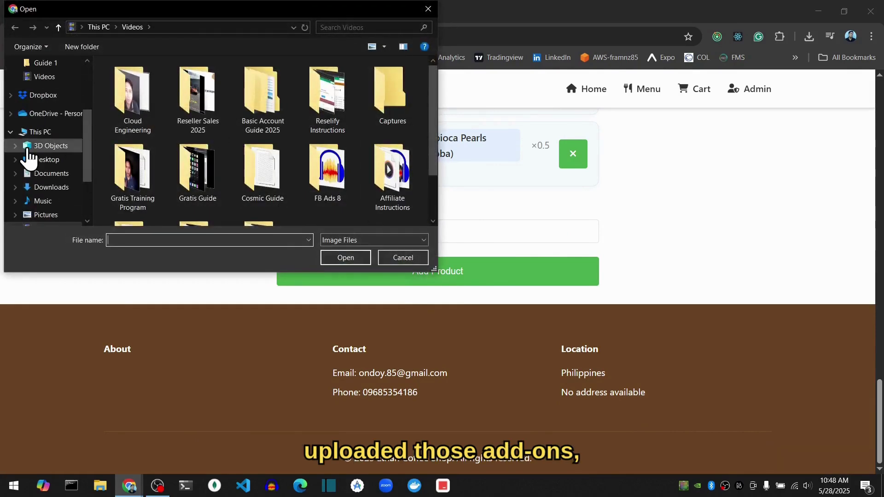
{"action": "scroll", "coordinate": [29, 157], "scroll_direction": "up", "scroll_amount": 3}
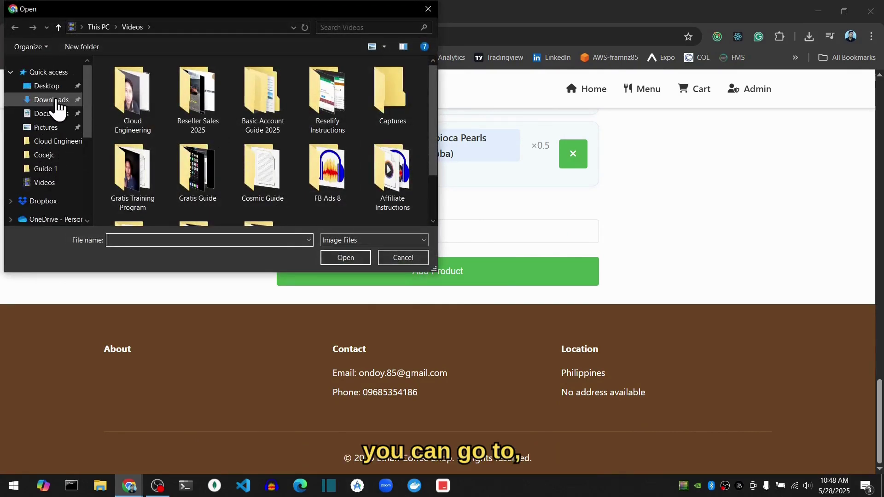
{"action": "left_click", "coordinate": [56, 100]}
{"action": "double_click", "coordinate": [290, 90]}
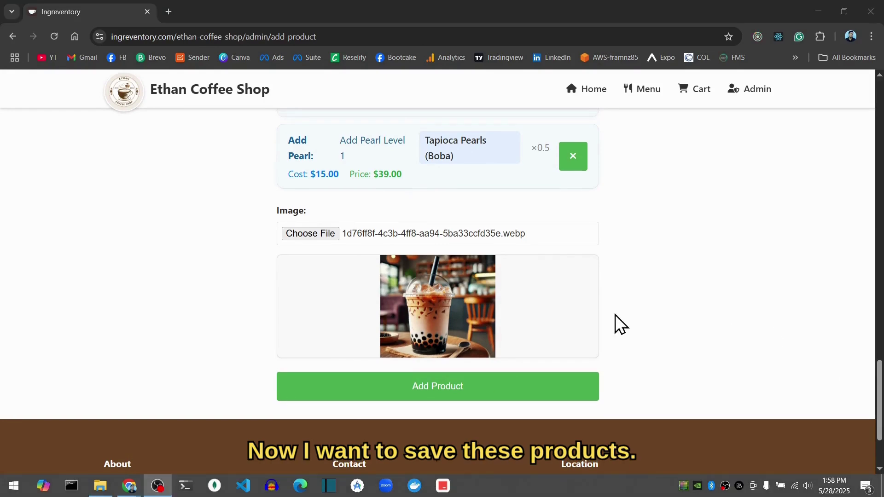
Step: Submit the completed Classic Pearl Milk Tea form to add the product to the store
{"action": "left_click", "coordinate": [432, 389]}
{"action": "scroll", "coordinate": [532, 364], "scroll_direction": "down", "scroll_amount": 1}
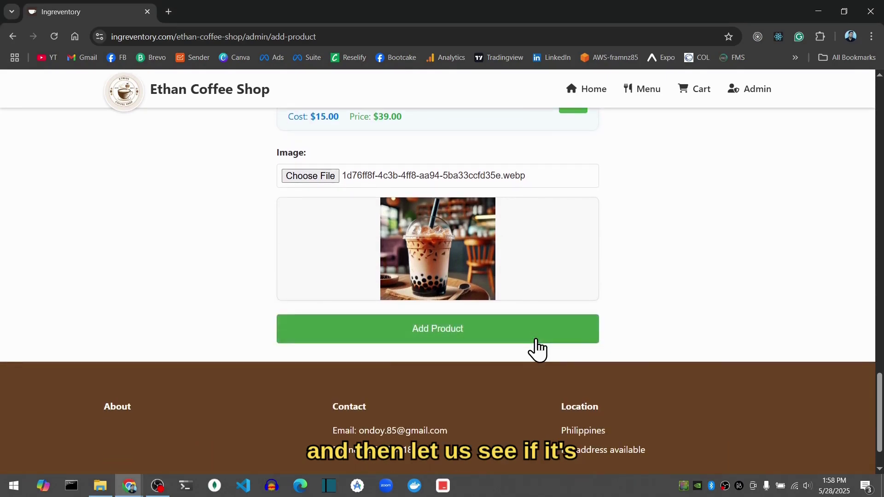
{"action": "scroll", "coordinate": [537, 341], "scroll_direction": "up", "scroll_amount": 10}
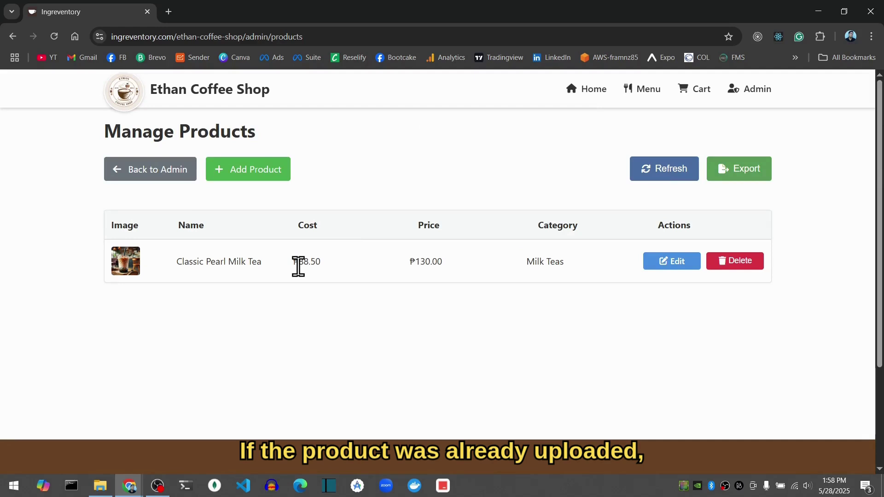
Step: Open the Classic Pearl Milk Tea for editing, review its ingredients, price, addons and image, and return to the product list
{"action": "left_click", "coordinate": [658, 263]}
{"action": "scroll", "coordinate": [548, 251], "scroll_direction": "down", "scroll_amount": 4}
{"action": "scroll", "coordinate": [548, 251], "scroll_direction": "down", "scroll_amount": 7}
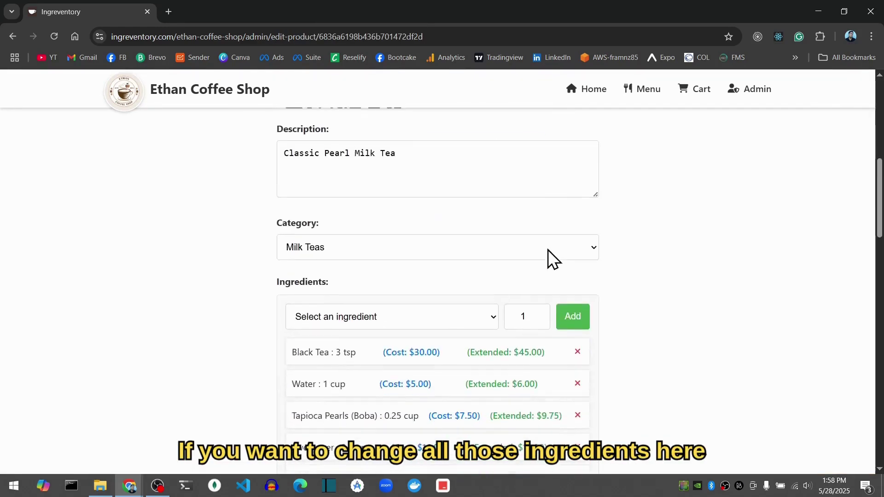
{"action": "scroll", "coordinate": [424, 324], "scroll_direction": "down", "scroll_amount": 12}
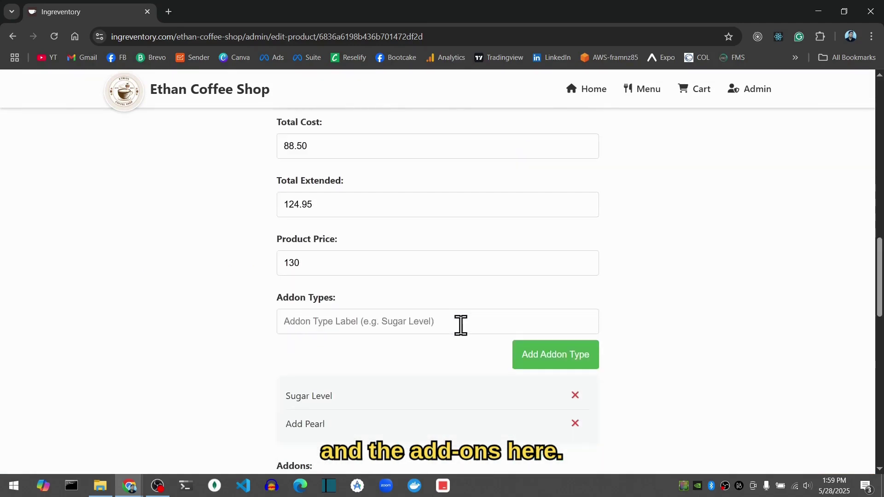
{"action": "scroll", "coordinate": [383, 342], "scroll_direction": "down", "scroll_amount": 2}
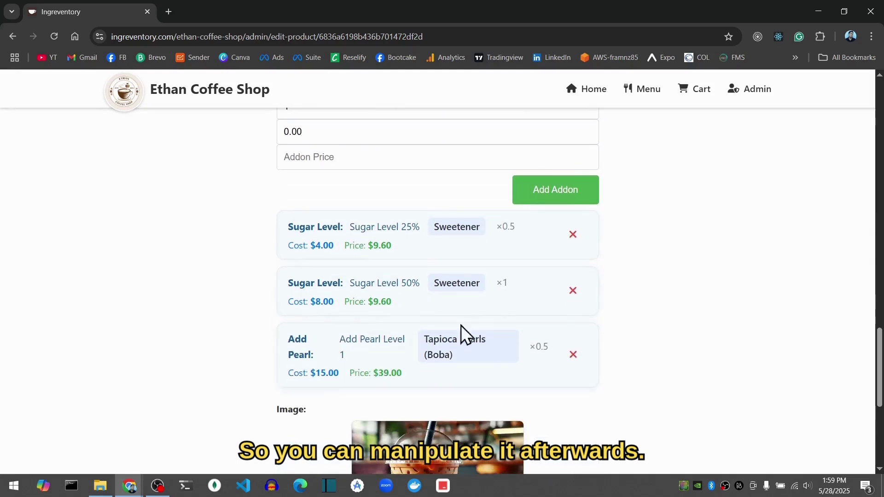
{"action": "scroll", "coordinate": [627, 305], "scroll_direction": "down", "scroll_amount": 2}
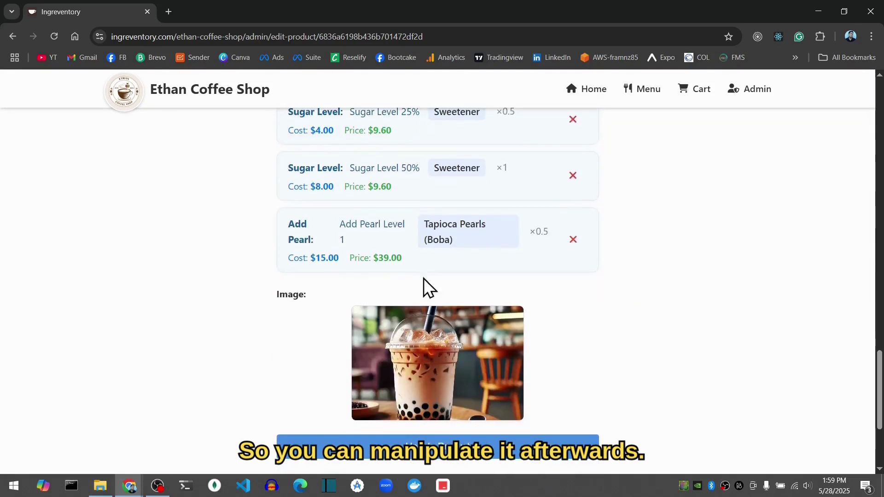
{"action": "left_click", "coordinate": [12, 36]}
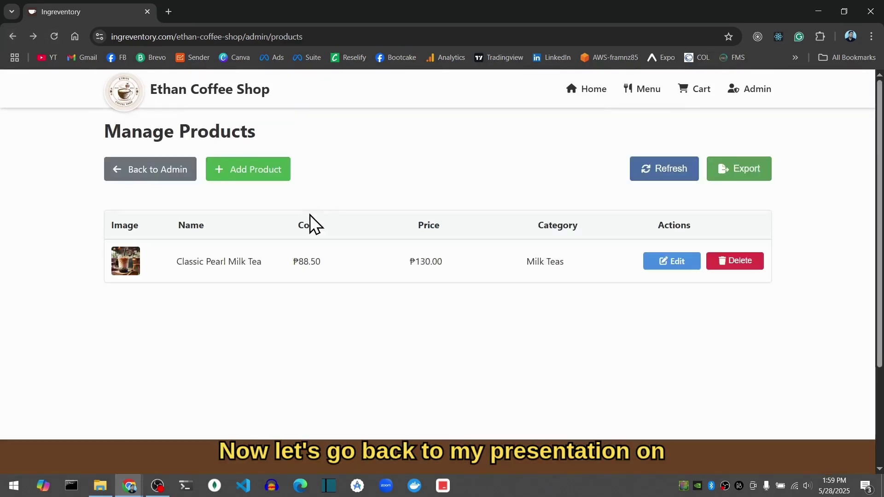
Step: Switch to the presentation and advance past the Classic Pearl Milk Tea recipe slide
{"action": "key", "text": "alt+Tab"}
{"action": "key", "text": "alt+Tab"}
{"action": "key", "text": "alt+Tab"}
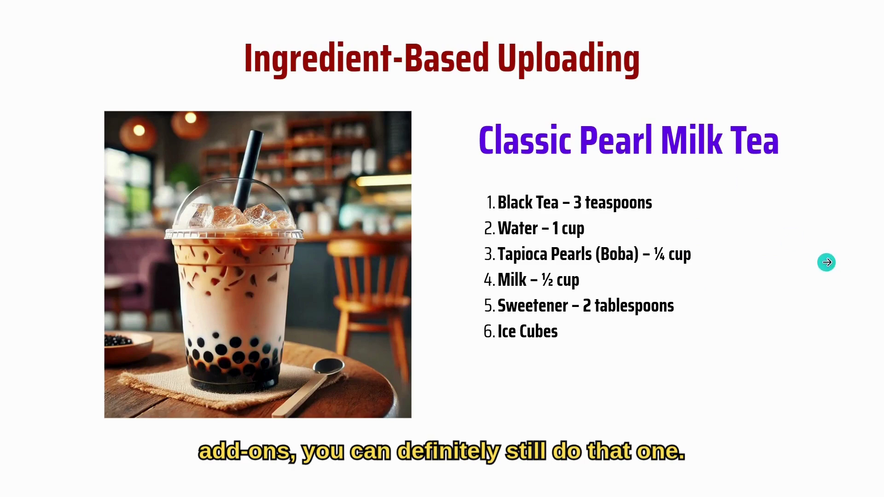
{"action": "left_click", "coordinate": [826, 263]}
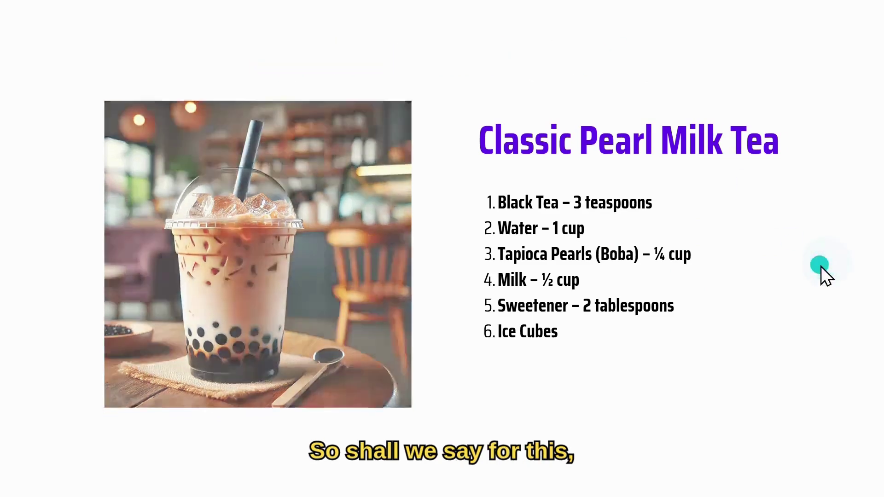
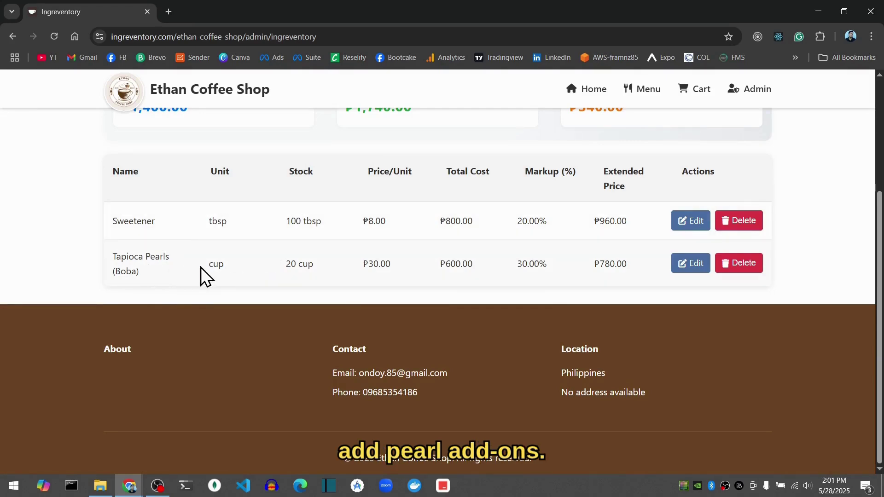
Step: Start a new inventory ingredient and name it "Classic Pearl (Base Ingredient)"
{"action": "scroll", "coordinate": [269, 266], "scroll_direction": "up", "scroll_amount": 3}
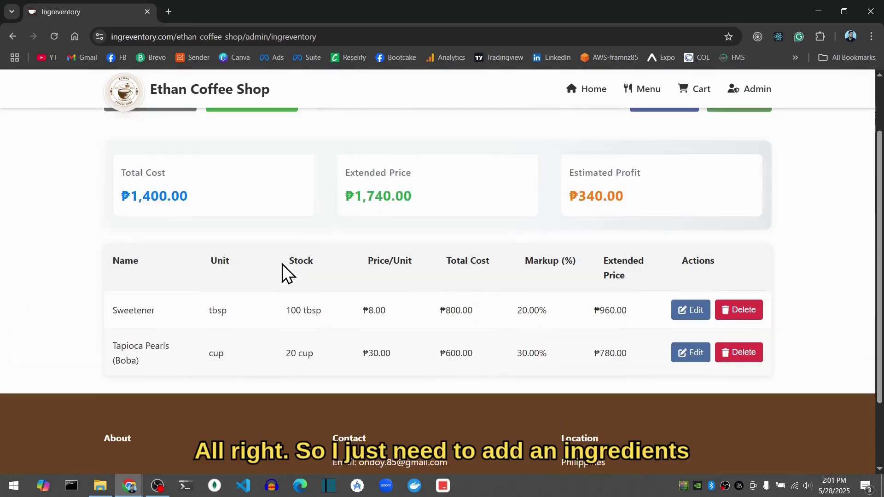
{"action": "scroll", "coordinate": [312, 187], "scroll_direction": "up", "scroll_amount": 1}
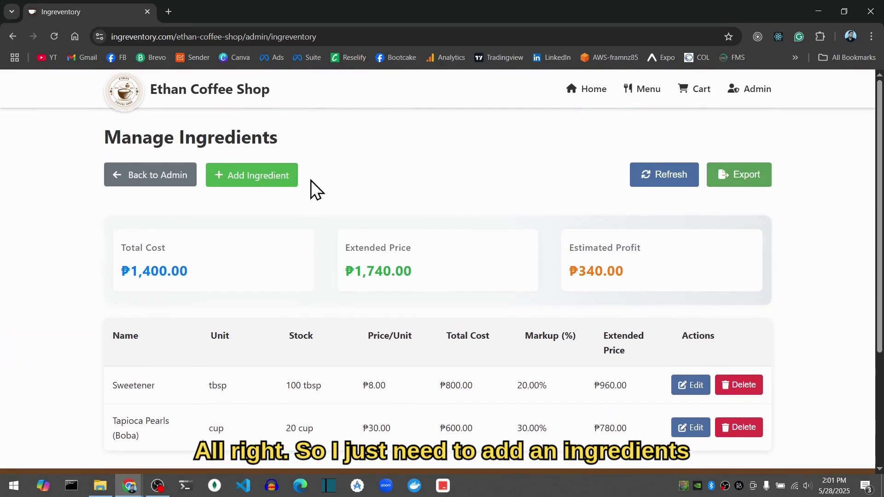
{"action": "left_click", "coordinate": [253, 187]}
{"action": "scroll", "coordinate": [306, 232], "scroll_direction": "down", "scroll_amount": 1}
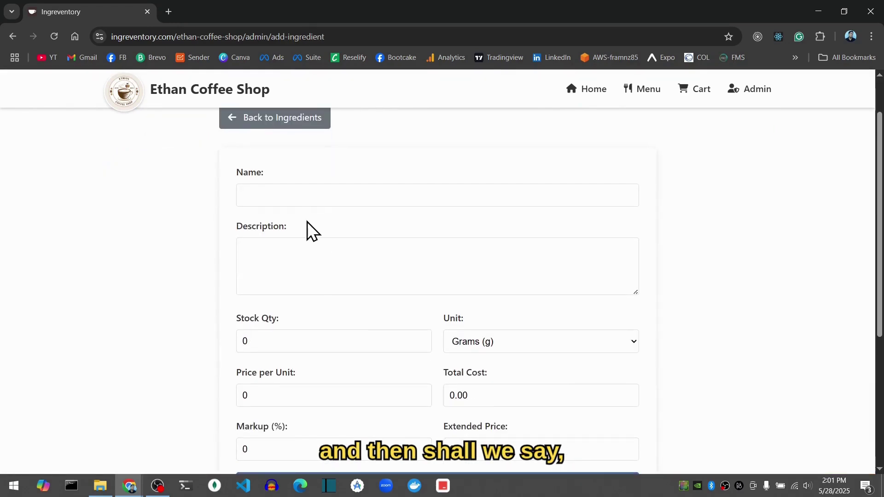
{"action": "left_click", "coordinate": [315, 197]}
{"action": "left_click", "coordinate": [339, 225]}
{"action": "left_click_drag", "start_coordinate": [299, 195], "coordinate": [382, 197]}
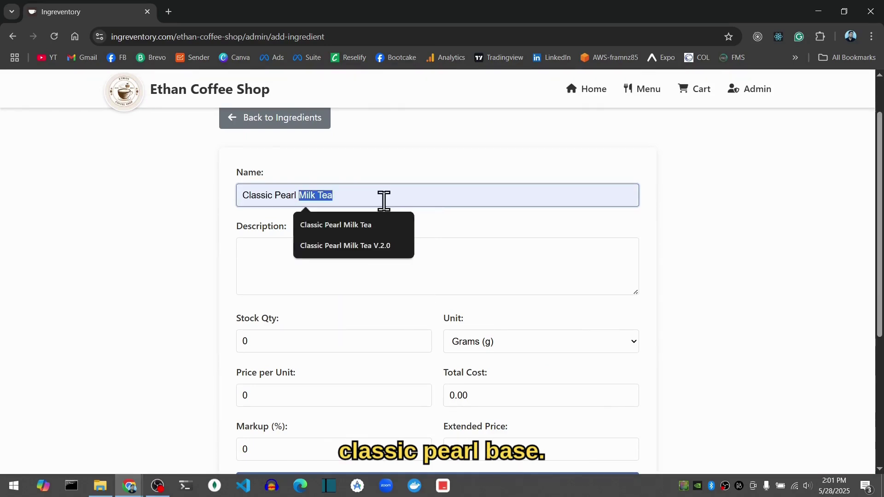
{"action": "type", "text": "(B"}
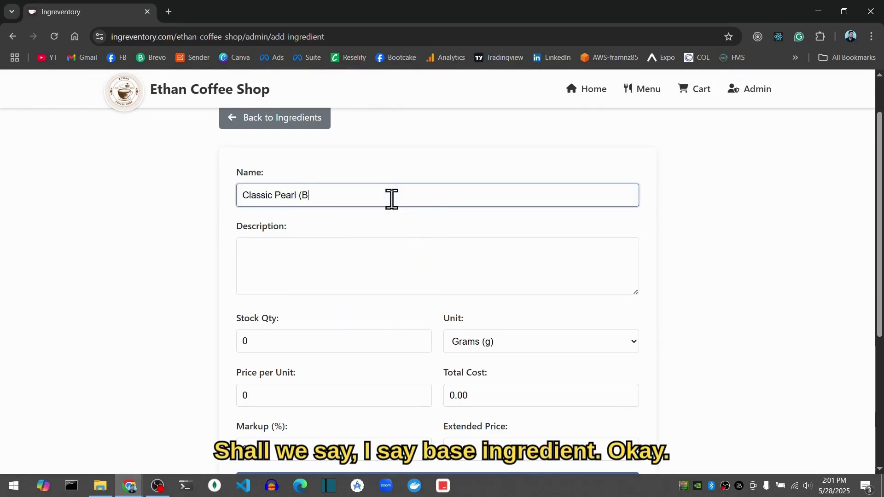
{"action": "type", "text": "ase Ingredient"}
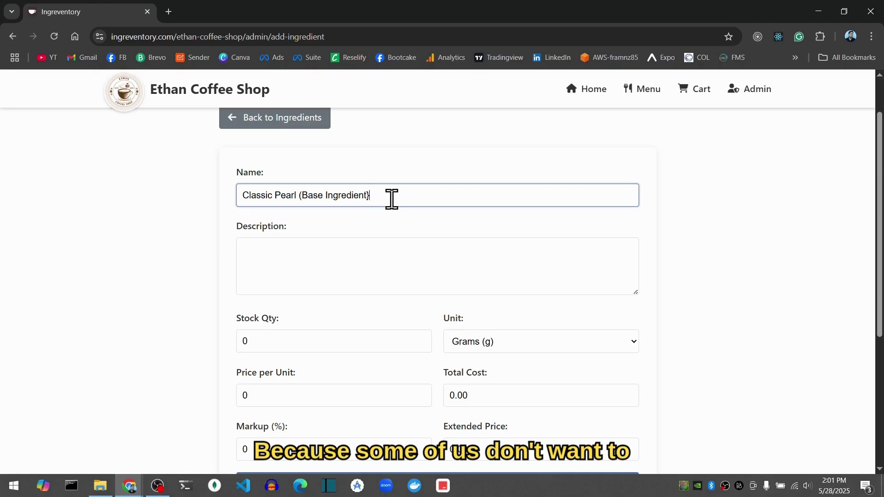
{"action": "key", "text": "BackSpace"}
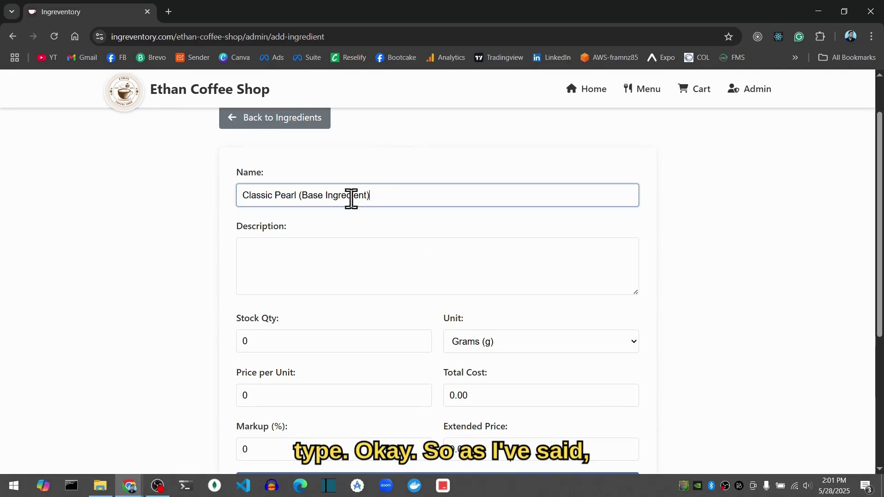
Step: Copy the ingredient name "Classic Pearl (Base Ingredient)" into its description
{"action": "left_click", "coordinate": [359, 247]}
{"action": "left_click_drag", "start_coordinate": [380, 197], "coordinate": [203, 203]}
{"action": "key", "text": "ctrl+c"}
{"action": "left_click", "coordinate": [290, 247]}
{"action": "key", "text": "ctrl+v"}
Step: Set the ingredient's stock quantity to 20 and its unit to Pieces (pcs)
{"action": "scroll", "coordinate": [170, 282], "scroll_direction": "down", "scroll_amount": 1}
{"action": "double_click", "coordinate": [258, 279]}
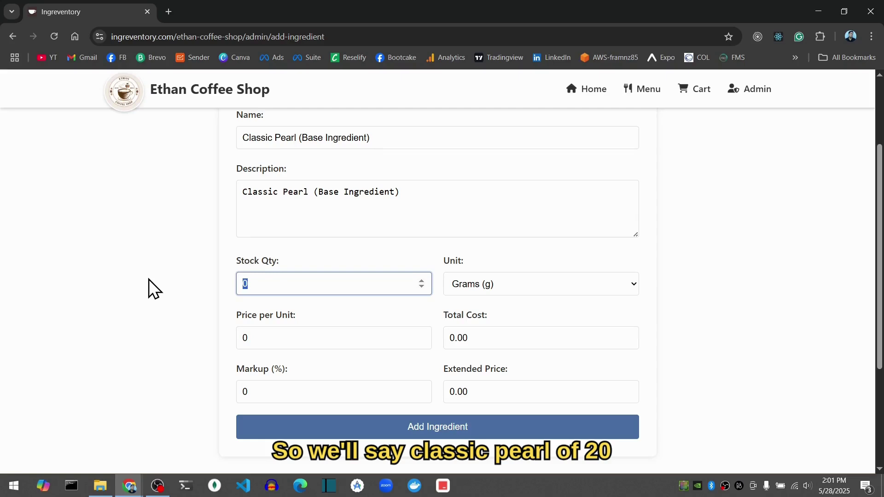
{"action": "type", "text": "20"}
{"action": "left_click", "coordinate": [148, 279]}
{"action": "left_click", "coordinate": [500, 287]}
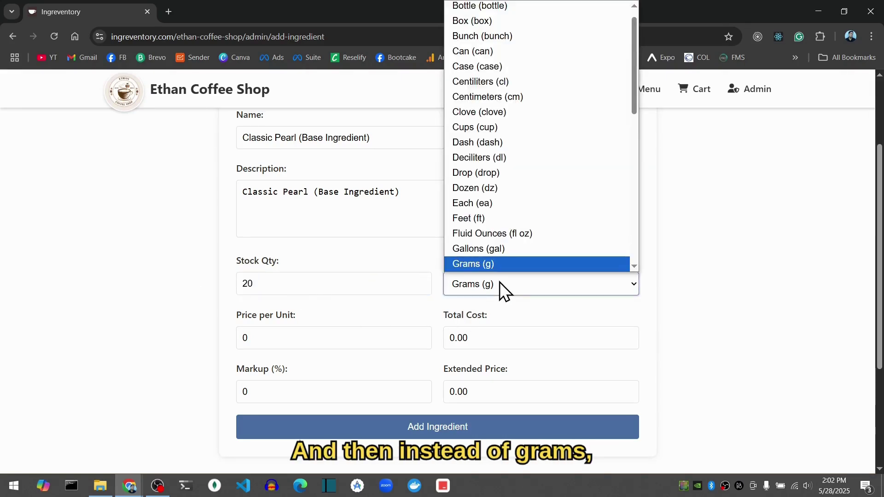
{"action": "scroll", "coordinate": [504, 264], "scroll_direction": "down", "scroll_amount": 1}
{"action": "scroll", "coordinate": [518, 203], "scroll_direction": "down", "scroll_amount": 5}
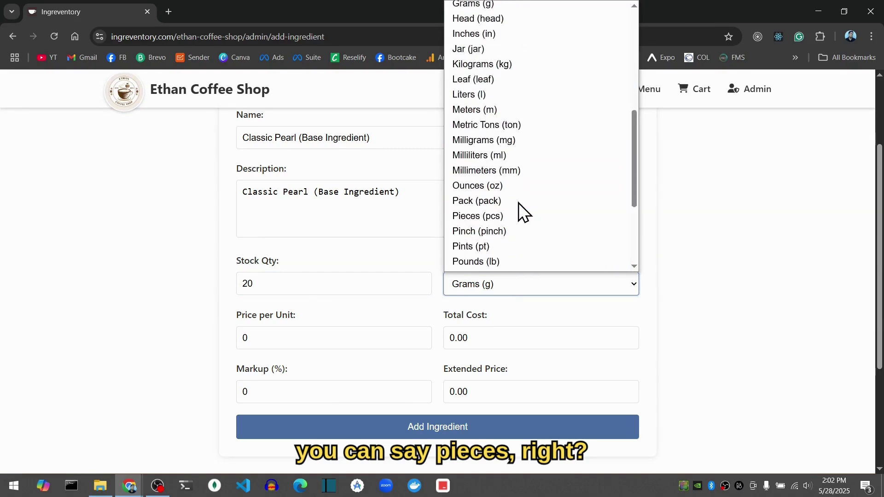
{"action": "scroll", "coordinate": [518, 203], "scroll_direction": "down", "scroll_amount": 3}
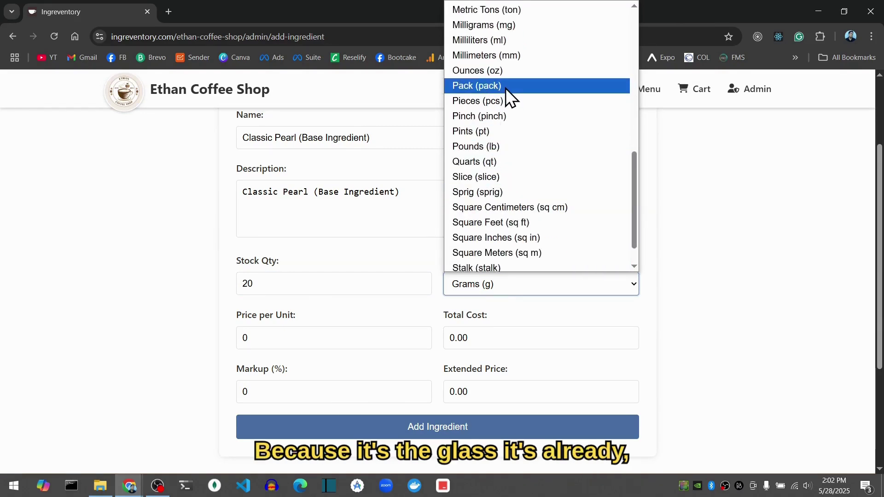
{"action": "left_click", "coordinate": [503, 101]}
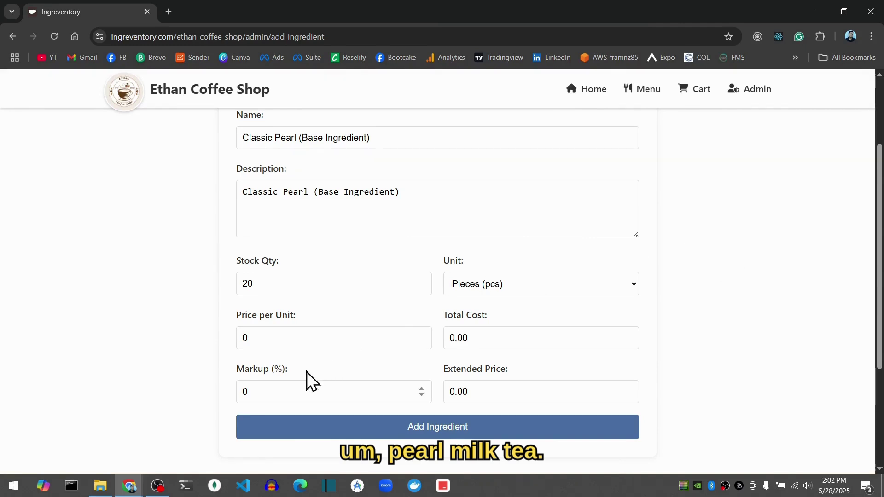
Step: Set the ingredient's price per unit to 130
{"action": "left_click", "coordinate": [313, 337]}
{"action": "double_click", "coordinate": [314, 338]}
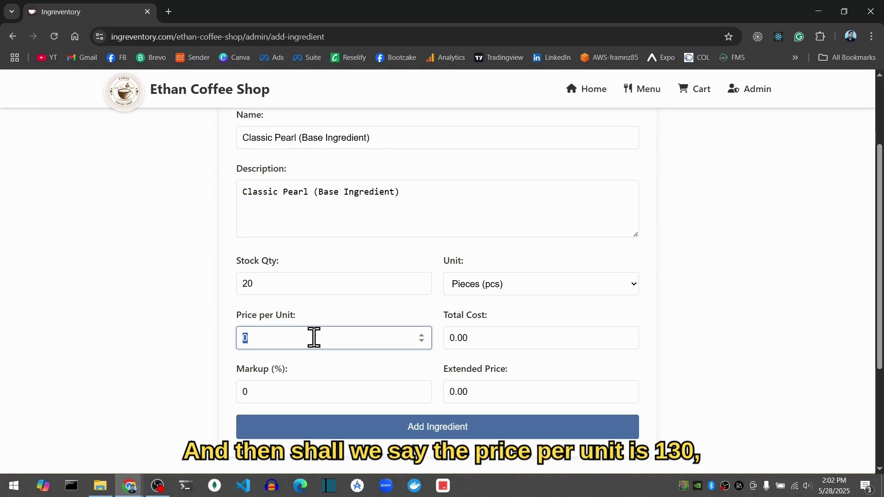
{"action": "type", "text": "130"}
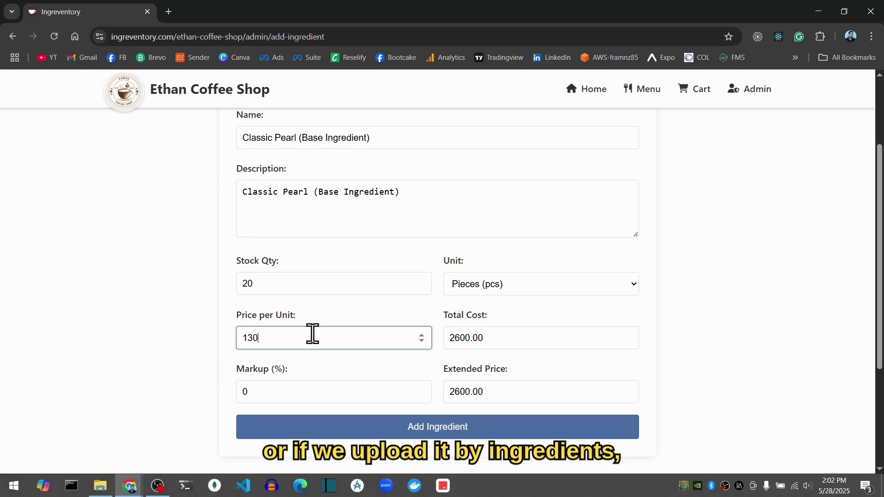
{"action": "left_click", "coordinate": [221, 350]}
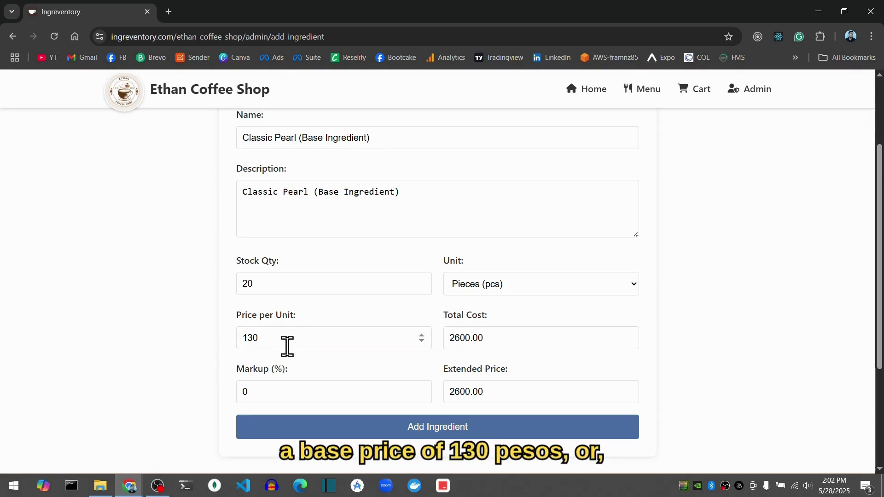
Step: Change the ingredient's price per unit to 85 and set its markup to 40%
{"action": "left_click_drag", "start_coordinate": [291, 337], "coordinate": [219, 339]}
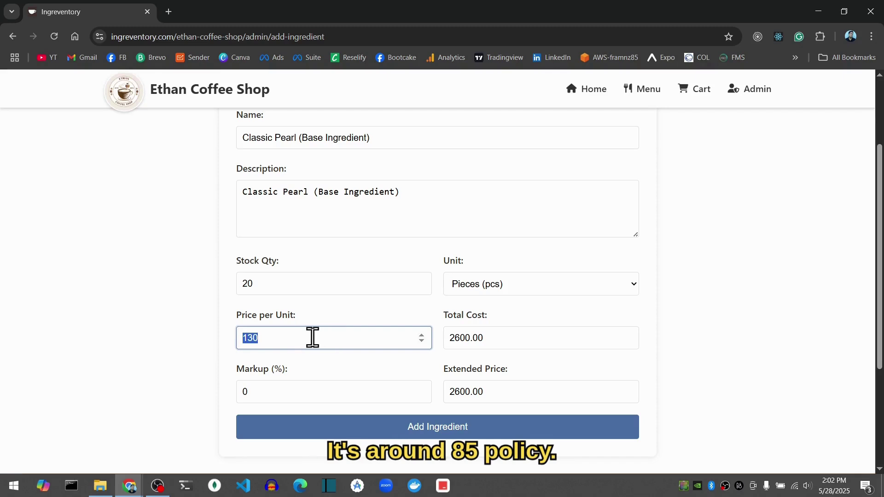
{"action": "type", "text": "85"}
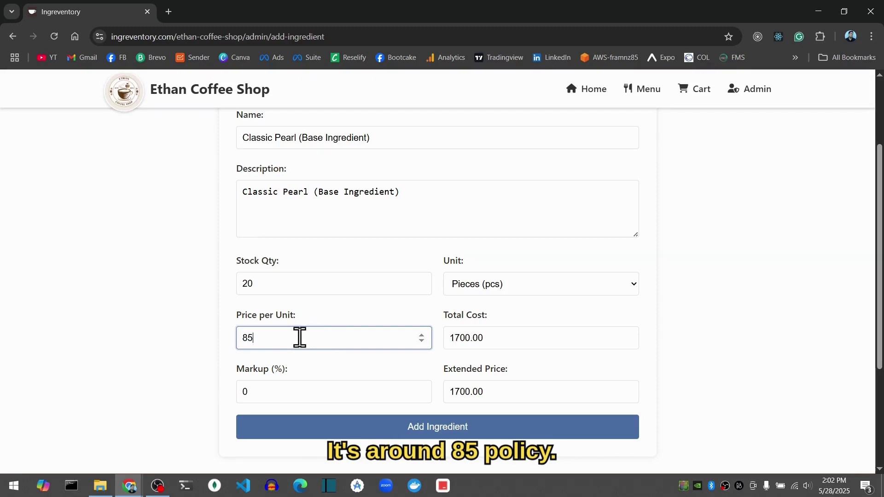
{"action": "left_click", "coordinate": [170, 347]}
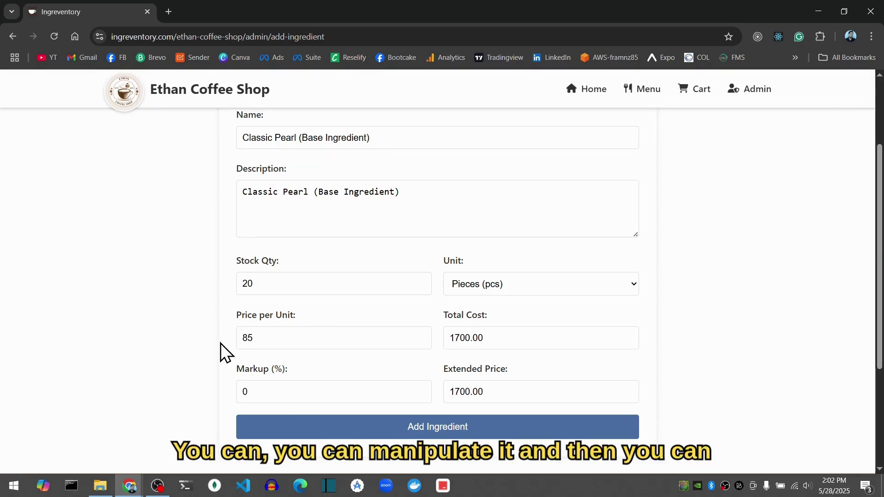
{"action": "key", "text": "Tab"}
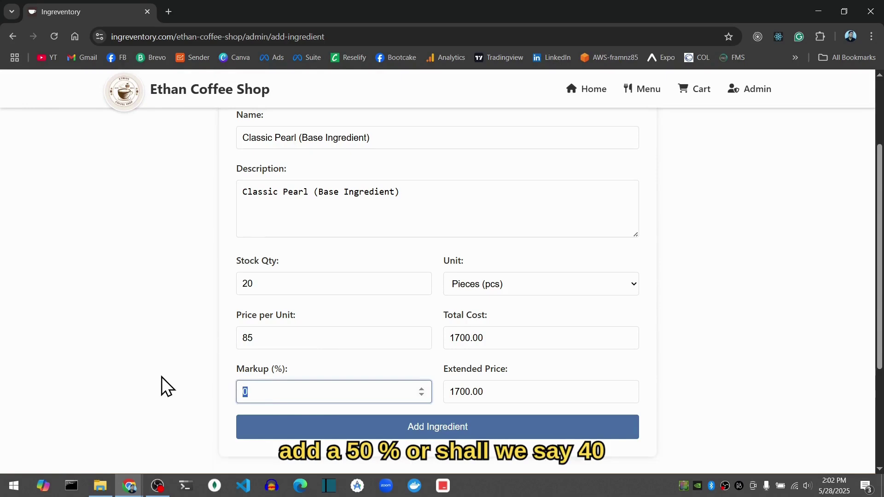
{"action": "type", "text": "50"}
{"action": "key", "text": "BackSpace"}
{"action": "key", "text": "BackSpace"}
{"action": "type", "text": "40"}
{"action": "left_click", "coordinate": [151, 369]}
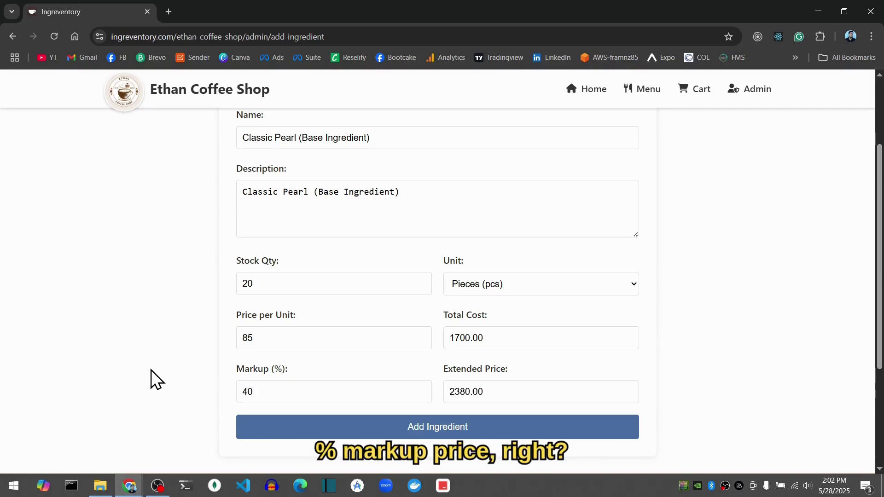
Step: Submit the completed Classic Pearl (Base Ingredient) form to add it to the inventory
{"action": "double_click", "coordinate": [339, 347]}
{"action": "left_click", "coordinate": [115, 347]}
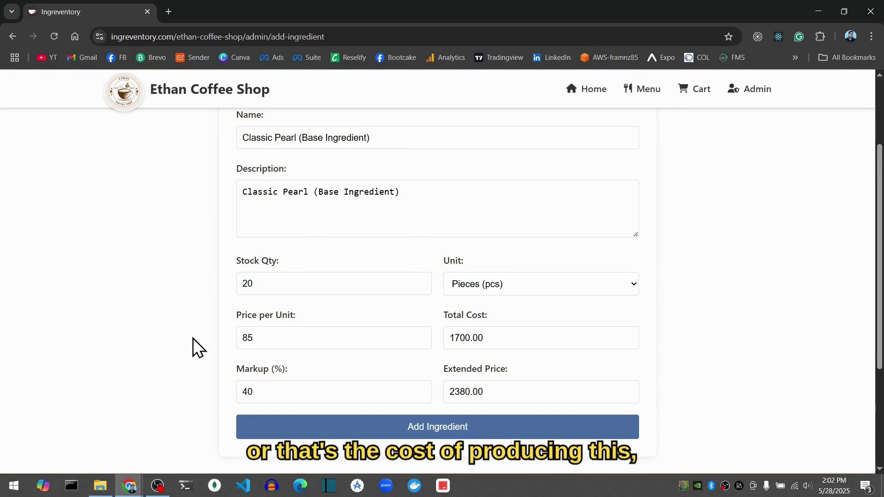
{"action": "double_click", "coordinate": [267, 337]}
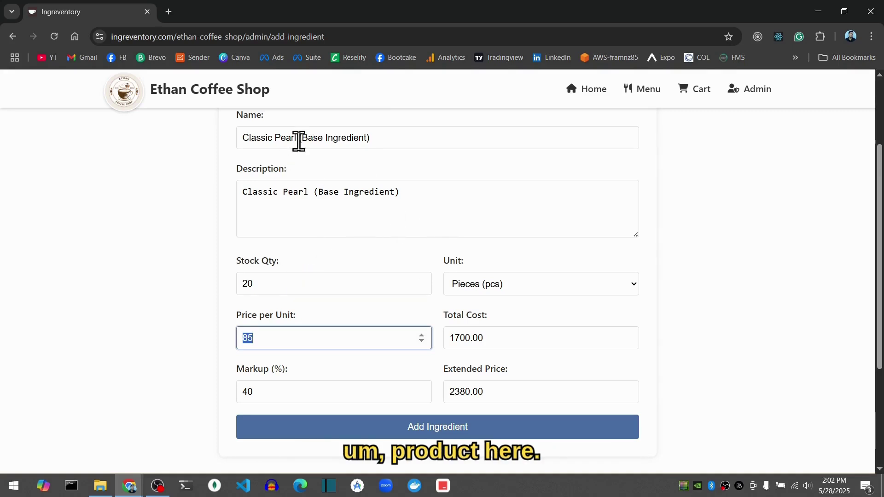
{"action": "left_click", "coordinate": [297, 396]}
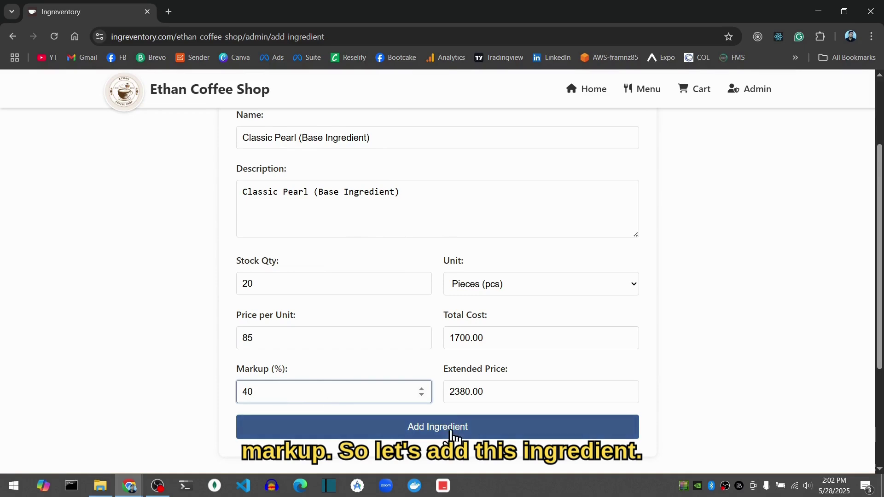
{"action": "left_click", "coordinate": [480, 417]}
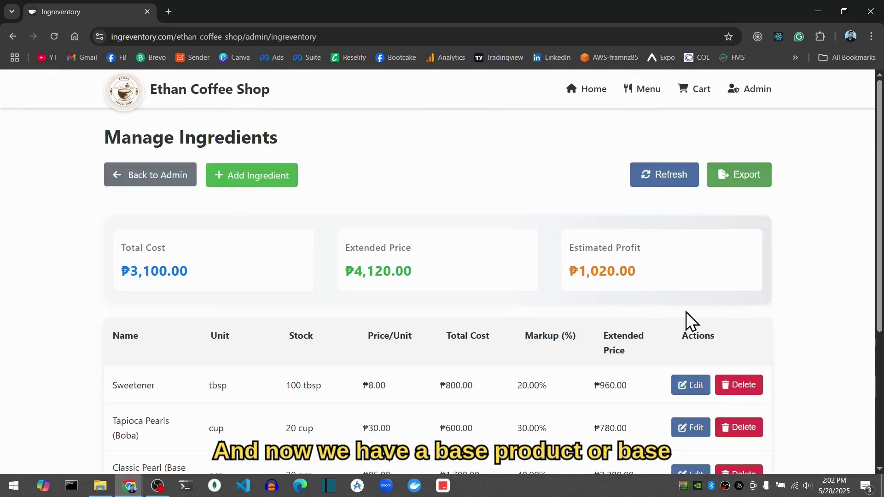
Step: Check the Sweetener and Tapioca Pearls entries in the ingredient list, then open a blank new-product form from product management
{"action": "scroll", "coordinate": [413, 327], "scroll_direction": "down", "scroll_amount": 2}
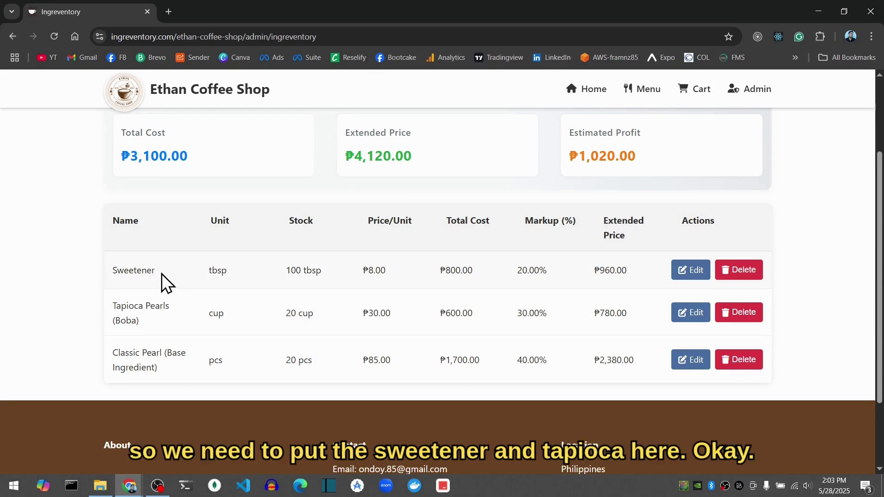
{"action": "left_click_drag", "start_coordinate": [161, 273], "coordinate": [111, 275]}
{"action": "left_click_drag", "start_coordinate": [153, 322], "coordinate": [127, 307]}
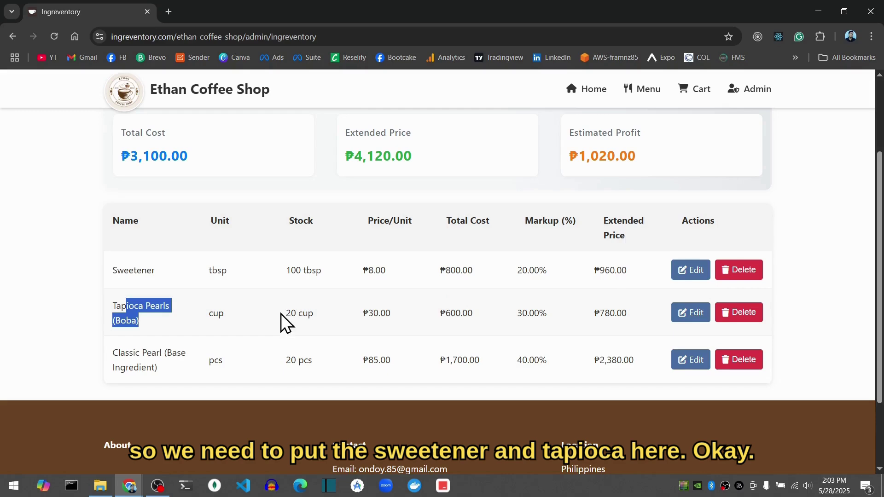
{"action": "scroll", "coordinate": [372, 300], "scroll_direction": "down", "scroll_amount": 2}
{"action": "scroll", "coordinate": [388, 300], "scroll_direction": "up", "scroll_amount": 4}
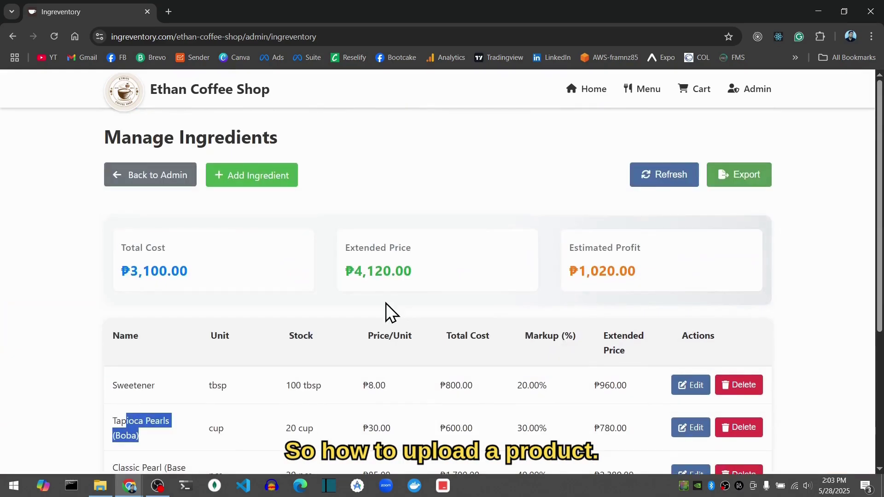
{"action": "left_click", "coordinate": [180, 183]}
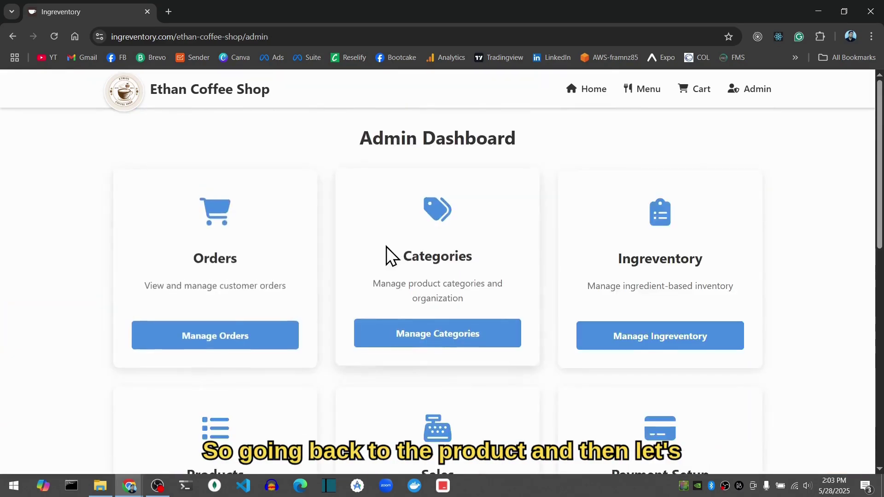
{"action": "scroll", "coordinate": [378, 258], "scroll_direction": "down", "scroll_amount": 5}
{"action": "left_click", "coordinate": [235, 262]}
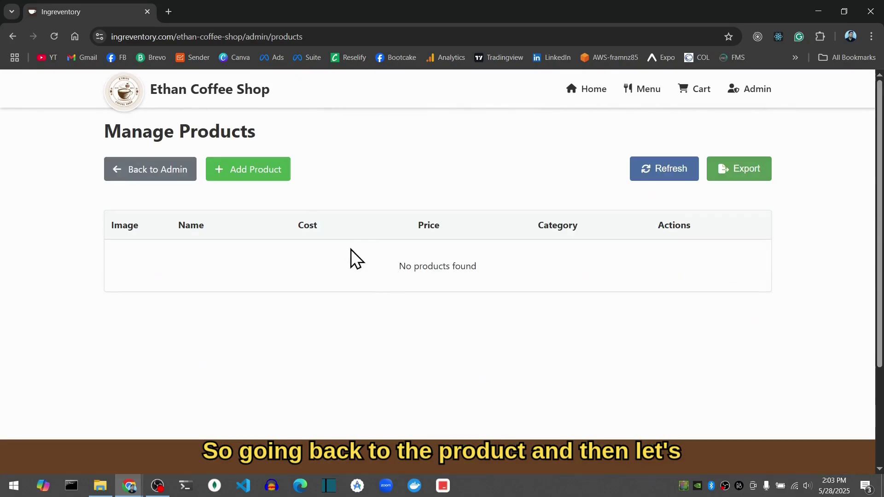
{"action": "left_click", "coordinate": [263, 174]}
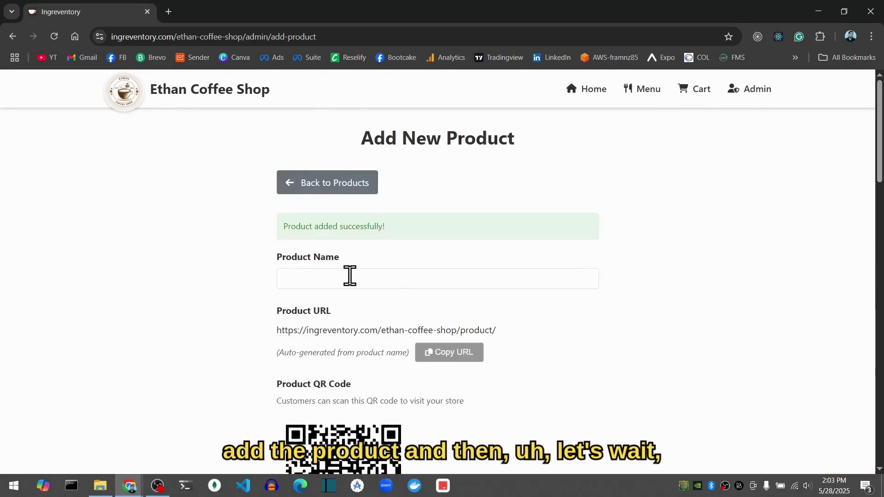
{"action": "left_click", "coordinate": [247, 167]}
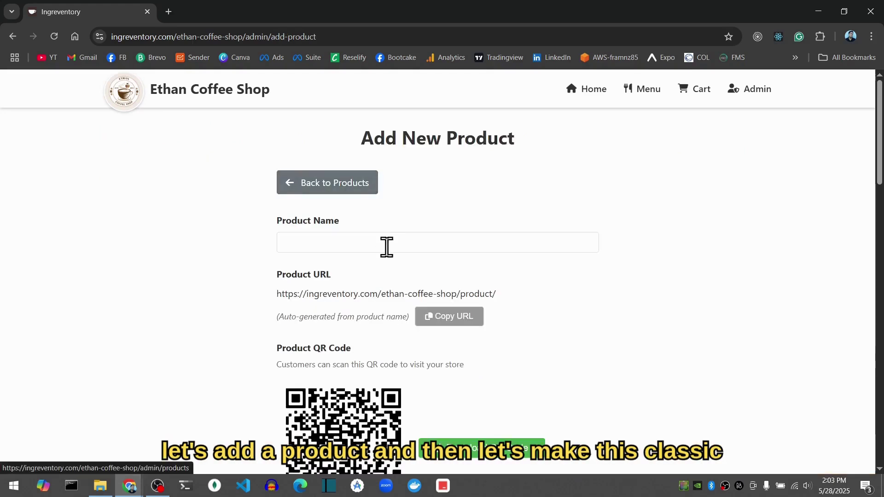
Step: Name the product "Classic Pearl Milk Tea" and copy that name into its description
{"action": "left_click", "coordinate": [357, 241]}
{"action": "left_click", "coordinate": [372, 270]}
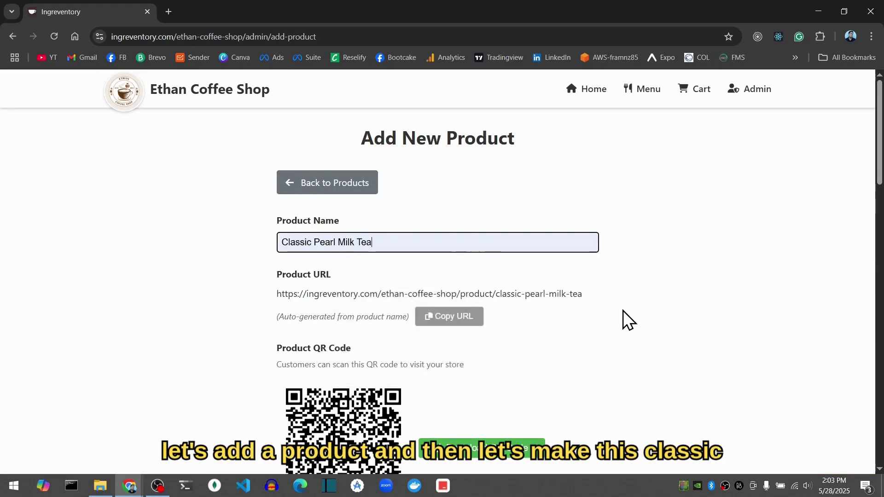
{"action": "scroll", "coordinate": [626, 305], "scroll_direction": "down", "scroll_amount": 6}
{"action": "scroll", "coordinate": [476, 284], "scroll_direction": "up", "scroll_amount": 5}
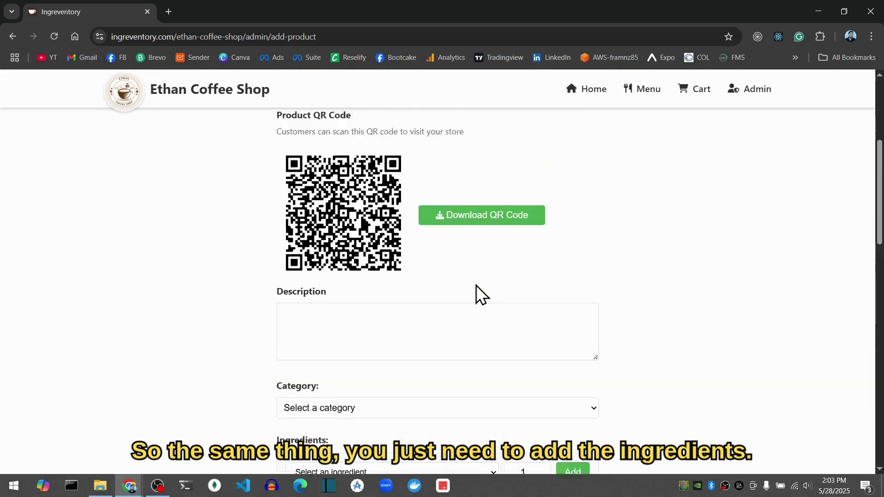
{"action": "left_click", "coordinate": [372, 184]}
{"action": "key", "text": "ctrl+a"}
{"action": "key", "text": "ctrl+c"}
{"action": "scroll", "coordinate": [477, 341], "scroll_direction": "down", "scroll_amount": 4}
{"action": "left_click", "coordinate": [379, 347]}
{"action": "key", "text": "ctrl+v"}
{"action": "left_click", "coordinate": [685, 314]}
Step: Assign the Classic Pearl Milk Tea product to the Milk Teas category
{"action": "scroll", "coordinate": [663, 309], "scroll_direction": "down", "scroll_amount": 3}
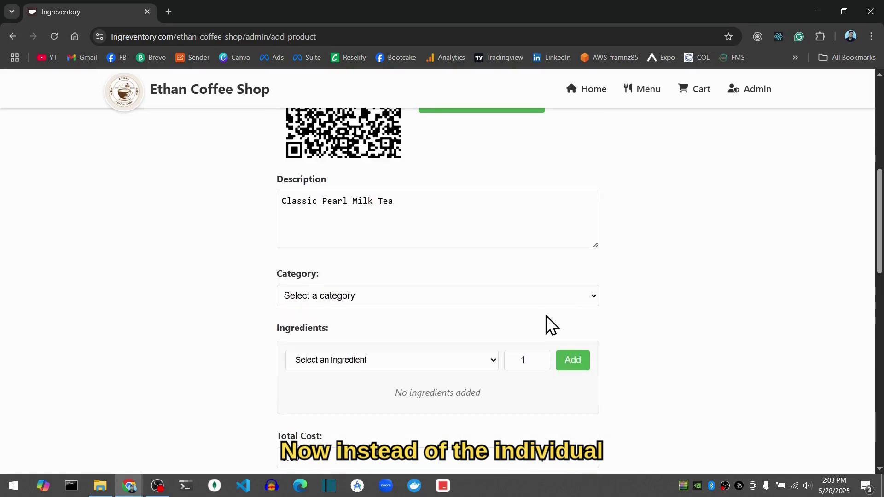
{"action": "left_click", "coordinate": [550, 302]}
{"action": "left_click", "coordinate": [417, 329]}
{"action": "scroll", "coordinate": [435, 330], "scroll_direction": "down", "scroll_amount": 2}
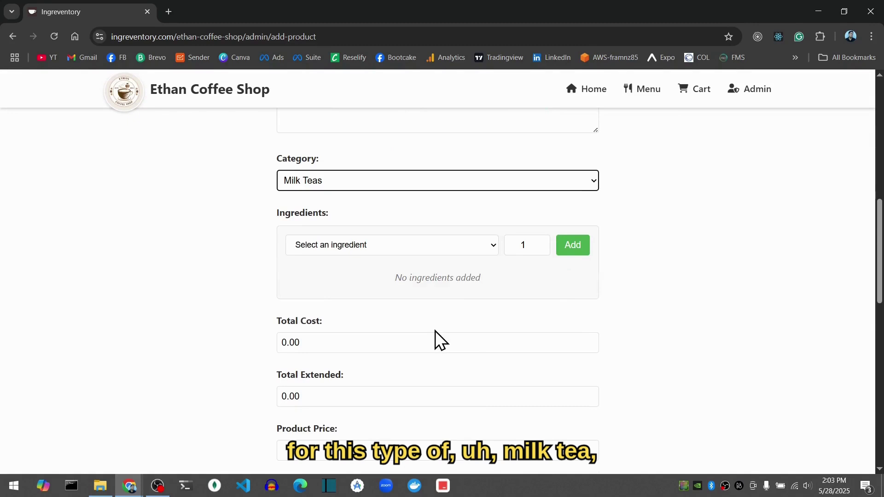
Step: Add one piece of Classic Pearl (Base Ingredient) to the product's ingredients
{"action": "left_click", "coordinate": [454, 247]}
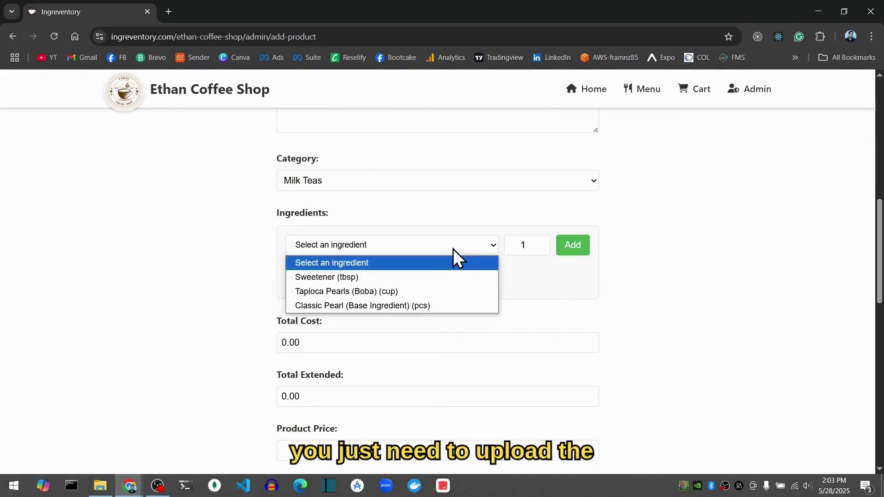
{"action": "left_click", "coordinate": [391, 303]}
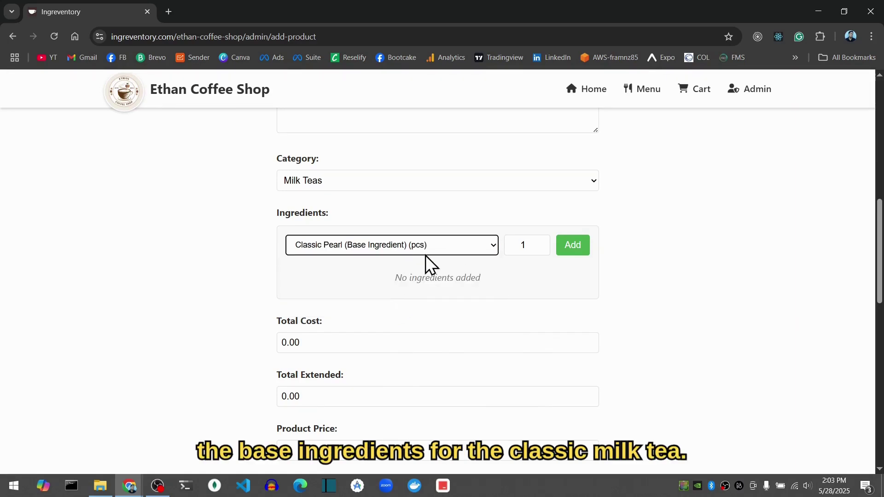
{"action": "left_click", "coordinate": [570, 251]}
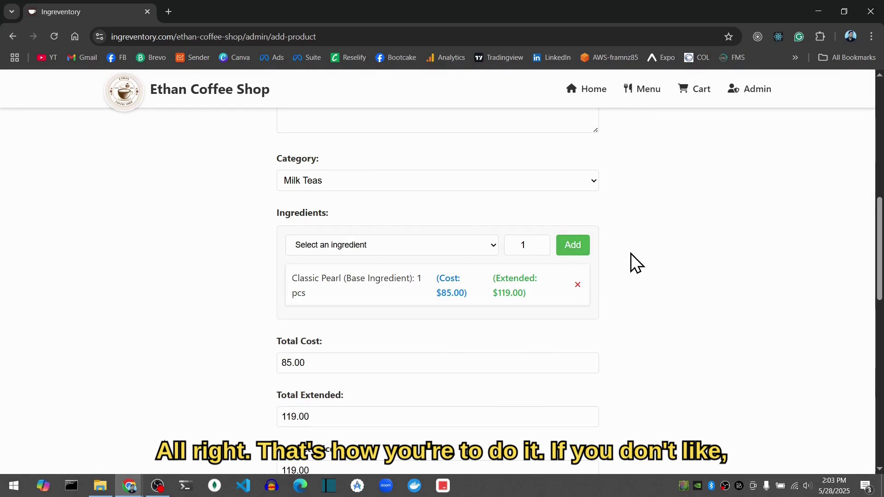
Step: Set the product price of the Classic Pearl Milk Tea to 130
{"action": "scroll", "coordinate": [630, 253], "scroll_direction": "down", "scroll_amount": 2}
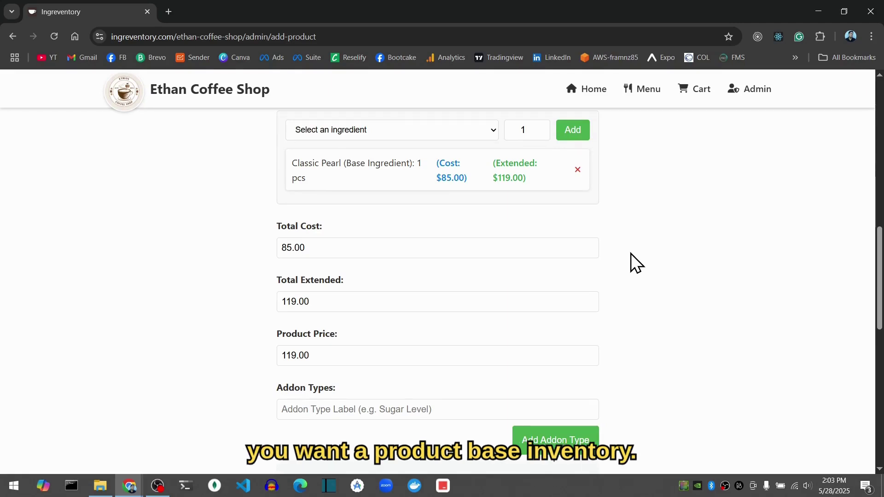
{"action": "left_click_drag", "start_coordinate": [319, 354], "coordinate": [213, 349]}
{"action": "type", "text": "130"}
{"action": "left_click", "coordinate": [213, 330]}
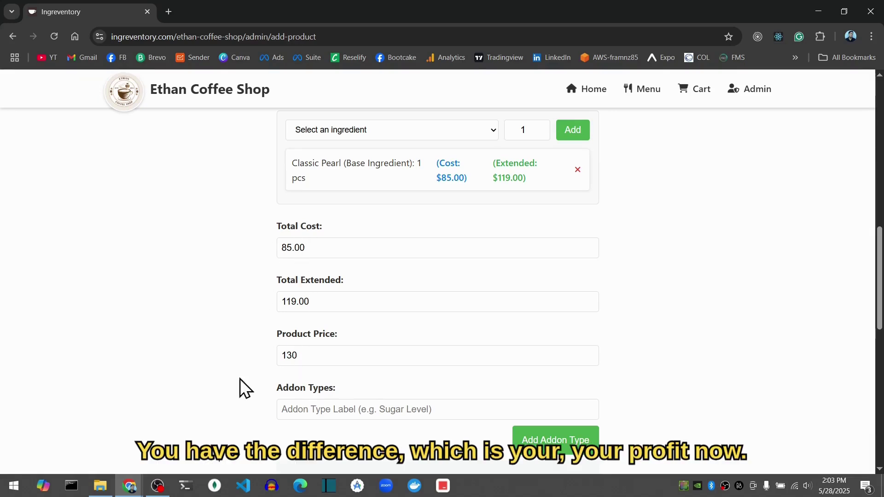
Step: Create an addon type called "Sugar Level" for the product
{"action": "scroll", "coordinate": [200, 295], "scroll_direction": "down", "scroll_amount": 4}
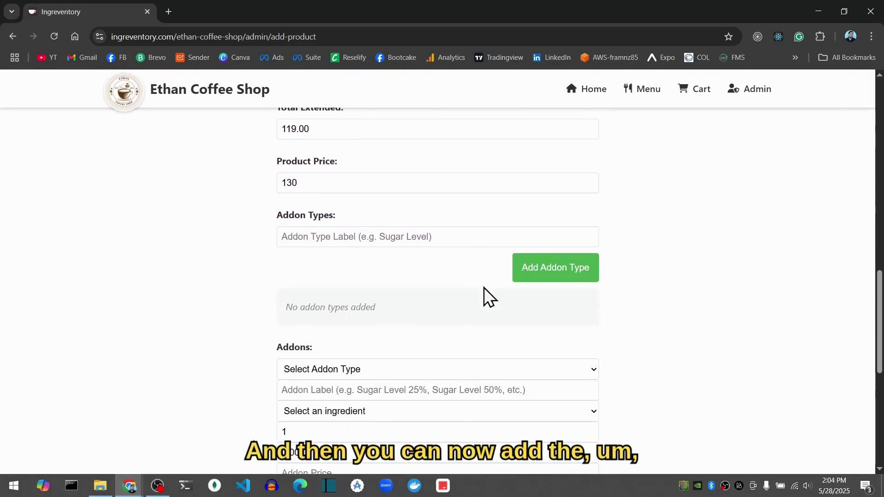
{"action": "left_click", "coordinate": [442, 243]}
{"action": "type", "text": "U"}
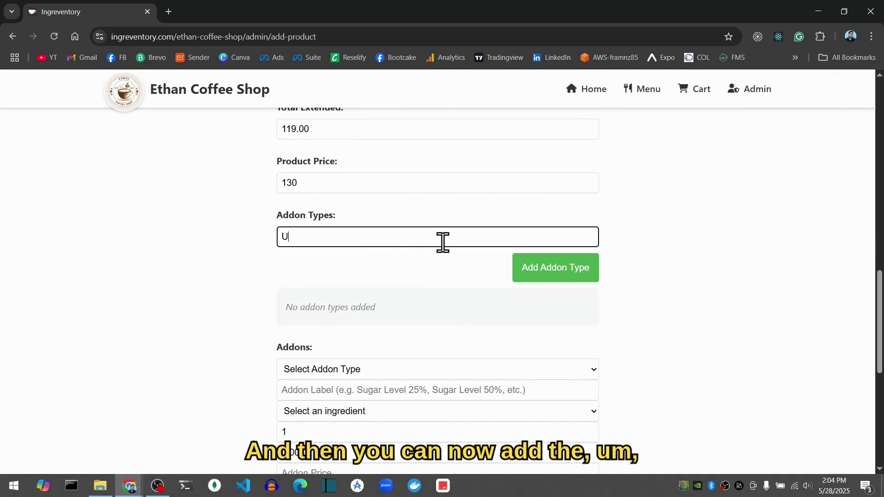
{"action": "key", "text": "BackSpace"}
{"action": "type", "text": "Suha"}
{"action": "key", "text": "BackSpace"}
{"action": "key", "text": "BackSpace"}
{"action": "type", "text": "gar Level"}
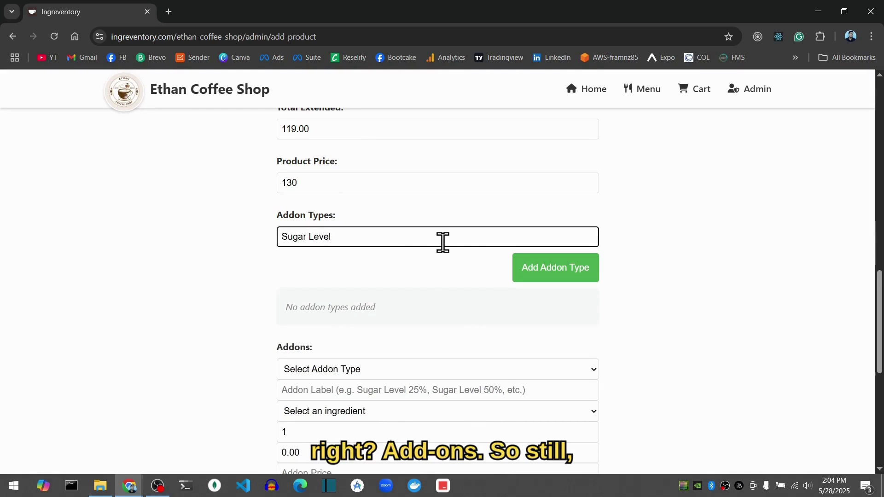
{"action": "left_click", "coordinate": [544, 273]}
Step: Choose Sugar Level as the new addon's type and copy that type's name into the addon label
{"action": "scroll", "coordinate": [526, 273], "scroll_direction": "down", "scroll_amount": 3}
{"action": "left_click", "coordinate": [422, 205]}
{"action": "left_click", "coordinate": [396, 232]}
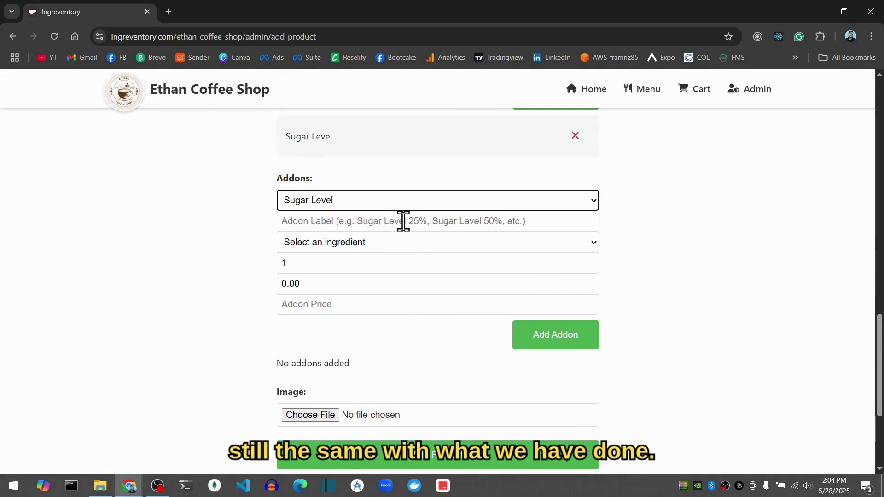
{"action": "left_click", "coordinate": [403, 222]}
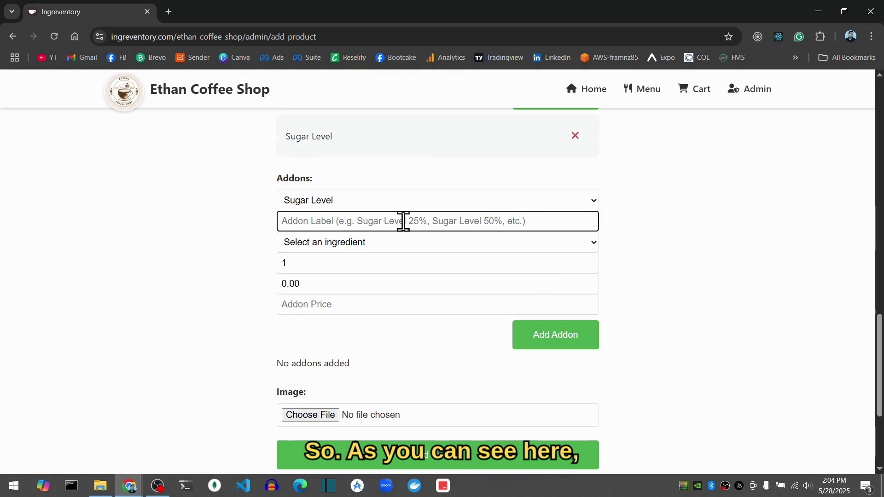
{"action": "scroll", "coordinate": [397, 220], "scroll_direction": "up", "scroll_amount": 3}
{"action": "left_click_drag", "start_coordinate": [335, 313], "coordinate": [282, 317]}
{"action": "key", "text": "ctrl+c"}
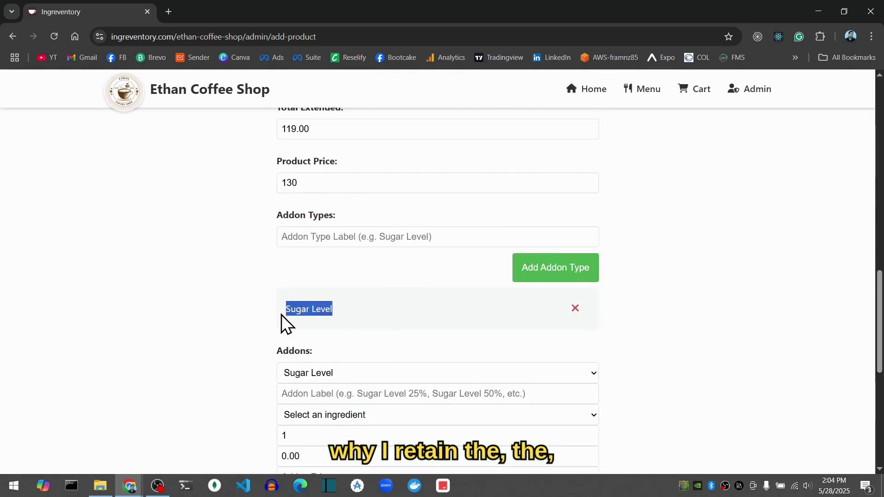
{"action": "scroll", "coordinate": [221, 317], "scroll_direction": "down", "scroll_amount": 3}
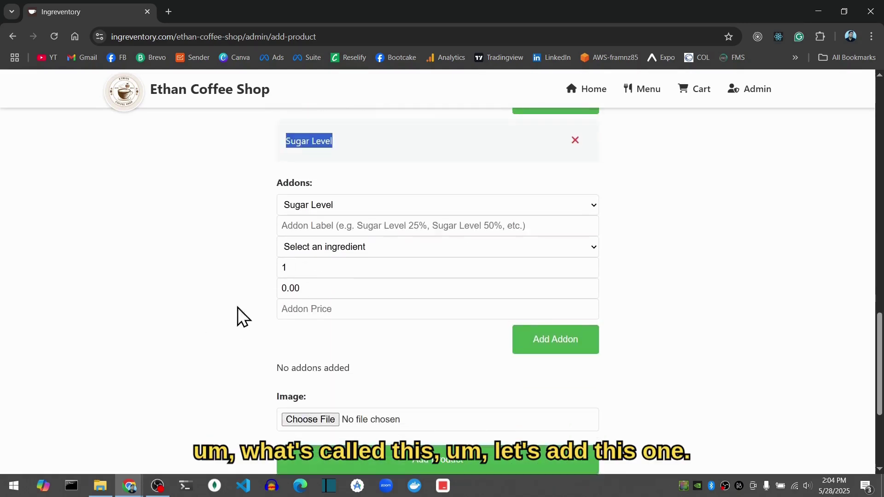
{"action": "left_click", "coordinate": [353, 221]}
{"action": "key", "text": "ctrl+v"}
{"action": "left_click", "coordinate": [394, 201]}
{"action": "left_click", "coordinate": [396, 206]}
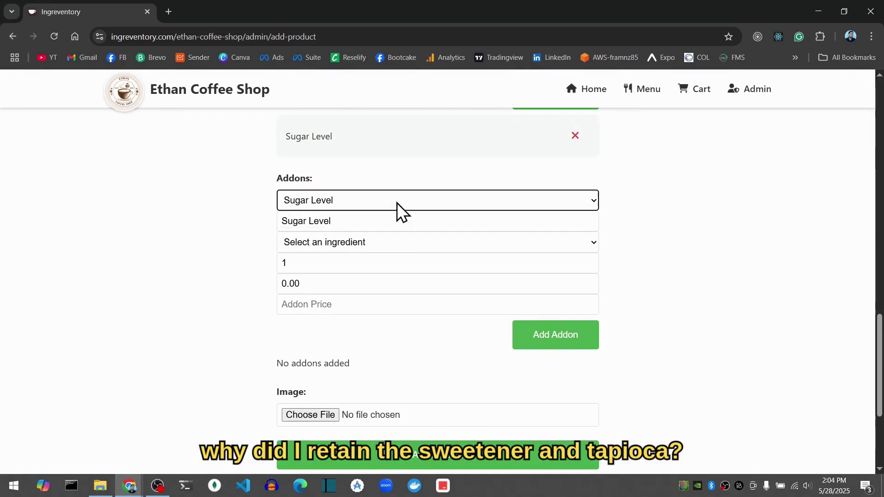
Step: Assign the Sweetener (tbsp) ingredient to the addon and complete its label as "Sugar Level 25%"
{"action": "left_click", "coordinate": [369, 247]}
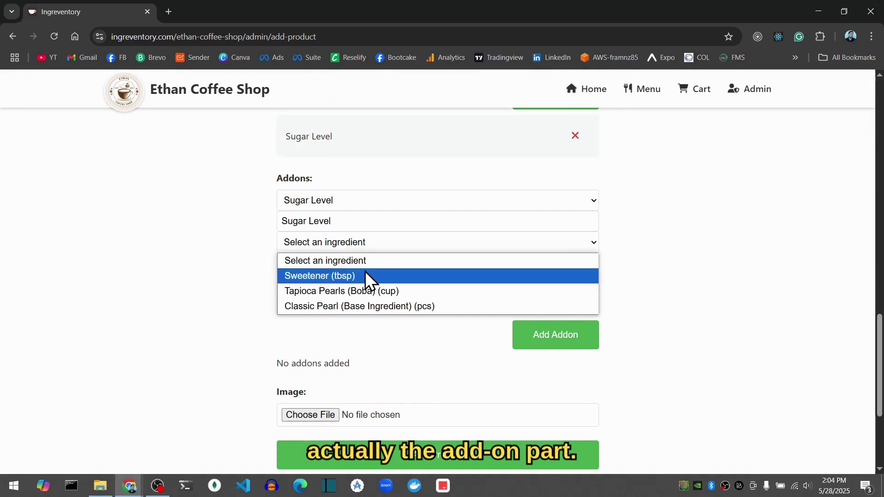
{"action": "left_click", "coordinate": [365, 272]}
{"action": "left_click", "coordinate": [374, 267]}
{"action": "left_click", "coordinate": [369, 220]}
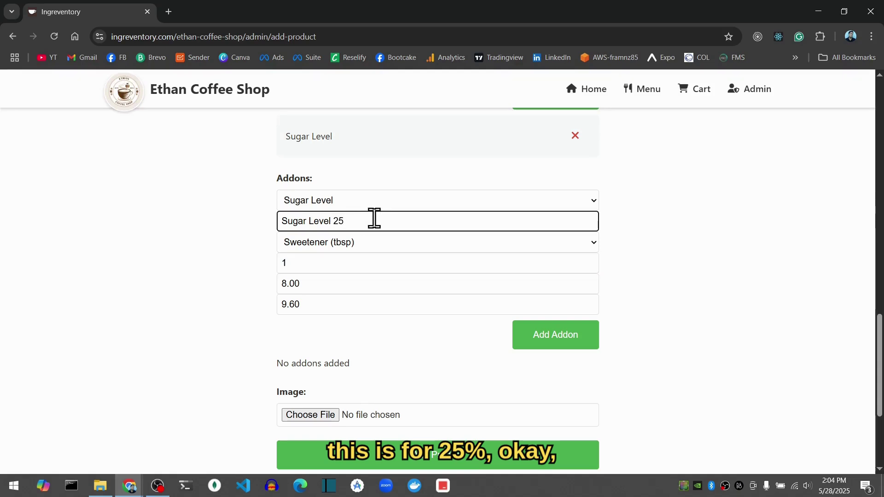
{"action": "type", "text": "25$"}
{"action": "type", "text": "%"}
Step: Set the sweetener quantity to 0.5 and add the Sugar Level 25% addon to the product
{"action": "left_click", "coordinate": [292, 265]}
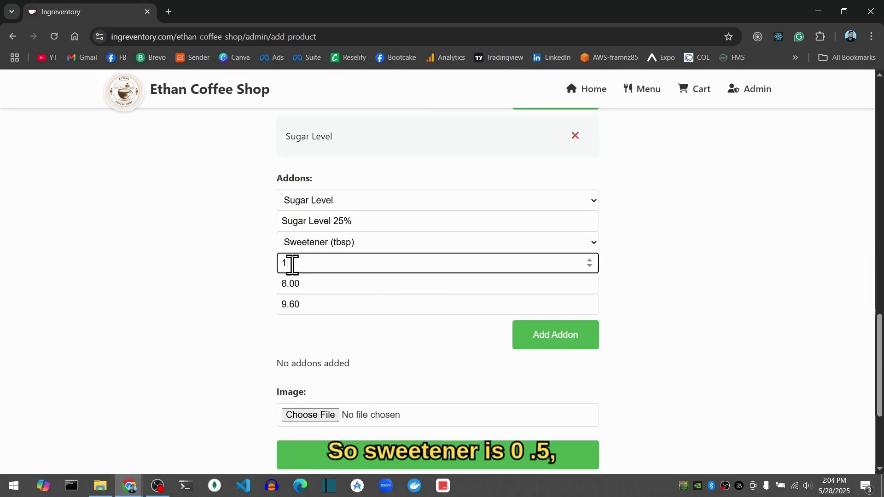
{"action": "type", "text": "0.5"}
{"action": "left_click", "coordinate": [180, 289]}
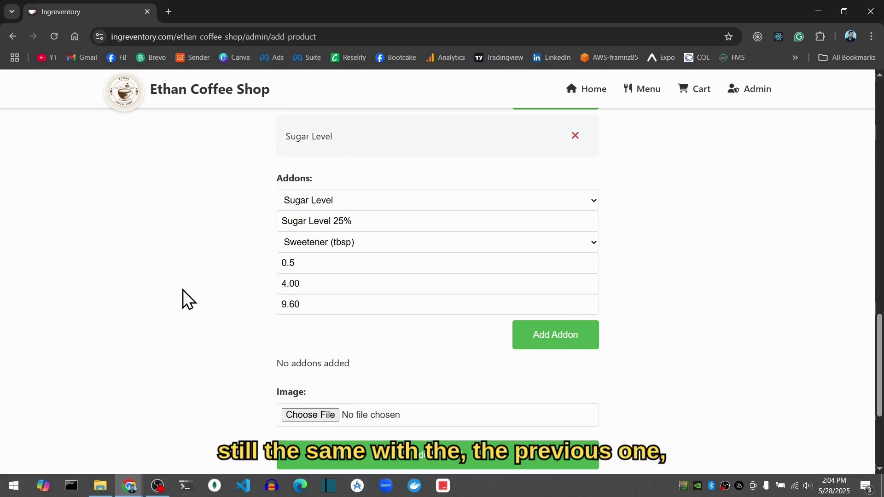
{"action": "scroll", "coordinate": [181, 289], "scroll_direction": "down", "scroll_amount": 1}
{"action": "left_click", "coordinate": [558, 290]}
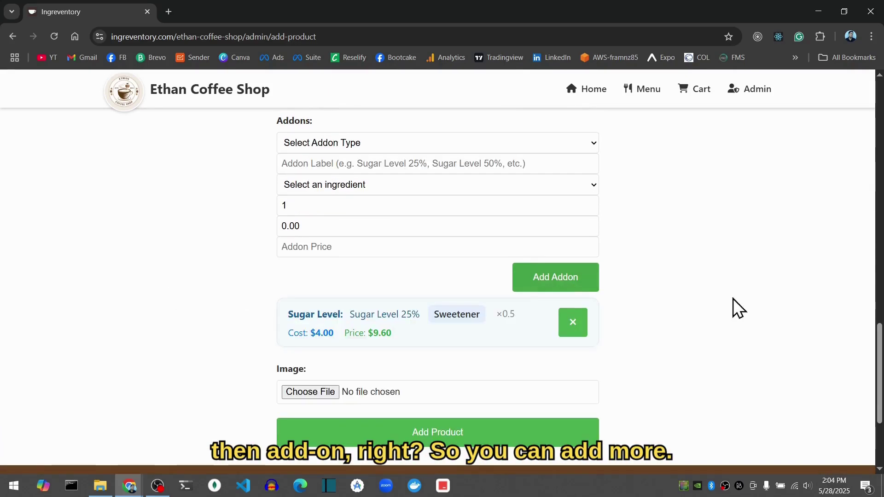
Step: Attach the milk tea picture 1d76ff8f-4c3b-4ff8-aa94-5ba33ccfd35e.webp from Downloads as the product image
{"action": "scroll", "coordinate": [556, 334], "scroll_direction": "down", "scroll_amount": 2}
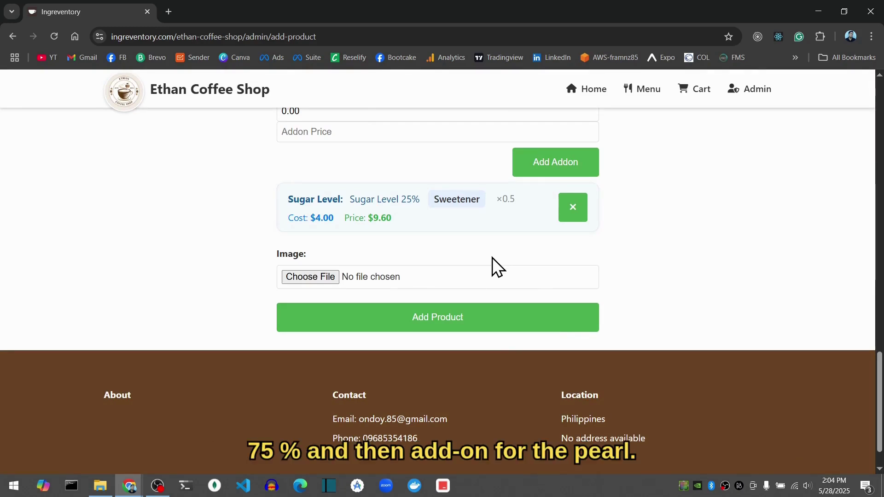
{"action": "scroll", "coordinate": [485, 260], "scroll_direction": "up", "scroll_amount": 1}
{"action": "scroll", "coordinate": [480, 259], "scroll_direction": "up", "scroll_amount": 5}
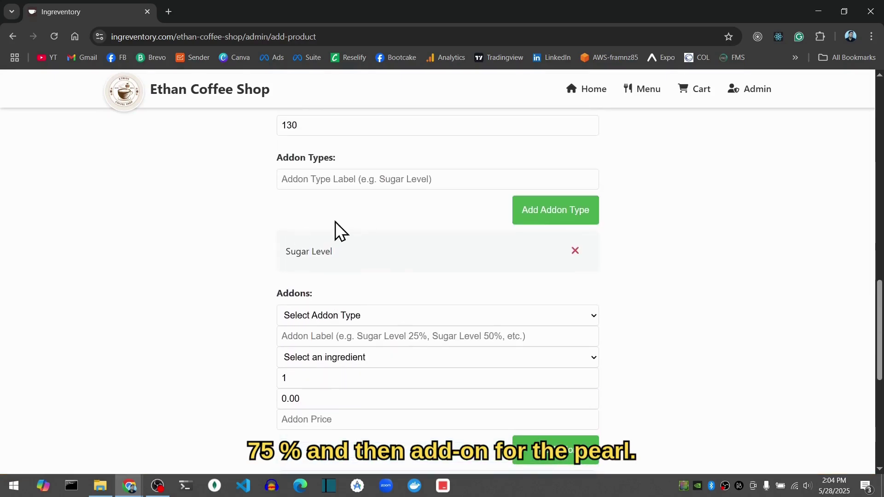
{"action": "scroll", "coordinate": [337, 230], "scroll_direction": "down", "scroll_amount": 5}
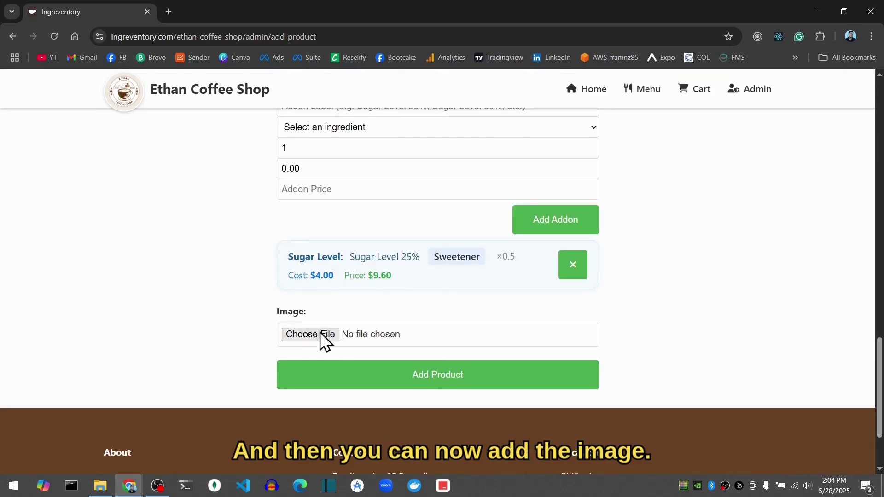
{"action": "left_click", "coordinate": [319, 333]}
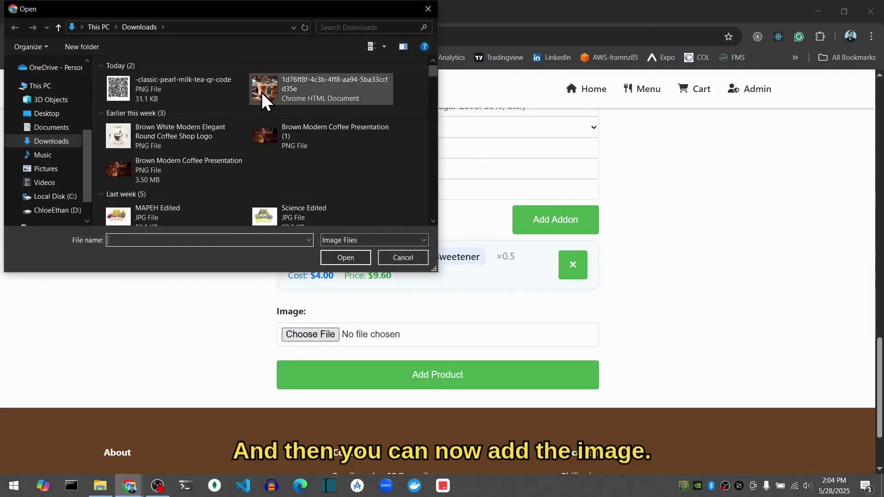
{"action": "double_click", "coordinate": [276, 90]}
Step: Create a second addon type called "Add Pearl" for the product
{"action": "scroll", "coordinate": [430, 276], "scroll_direction": "up", "scroll_amount": 2}
{"action": "scroll", "coordinate": [429, 276], "scroll_direction": "up", "scroll_amount": 3}
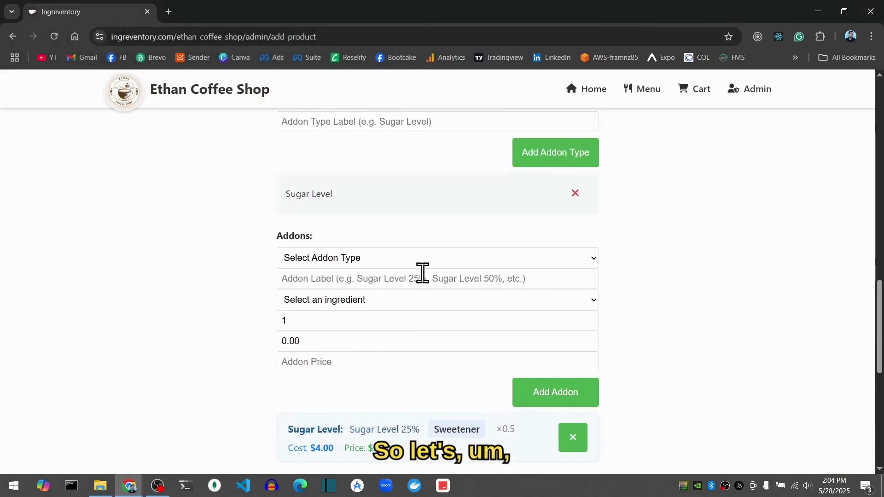
{"action": "scroll", "coordinate": [383, 272], "scroll_direction": "down", "scroll_amount": 2}
{"action": "scroll", "coordinate": [391, 258], "scroll_direction": "up", "scroll_amount": 2}
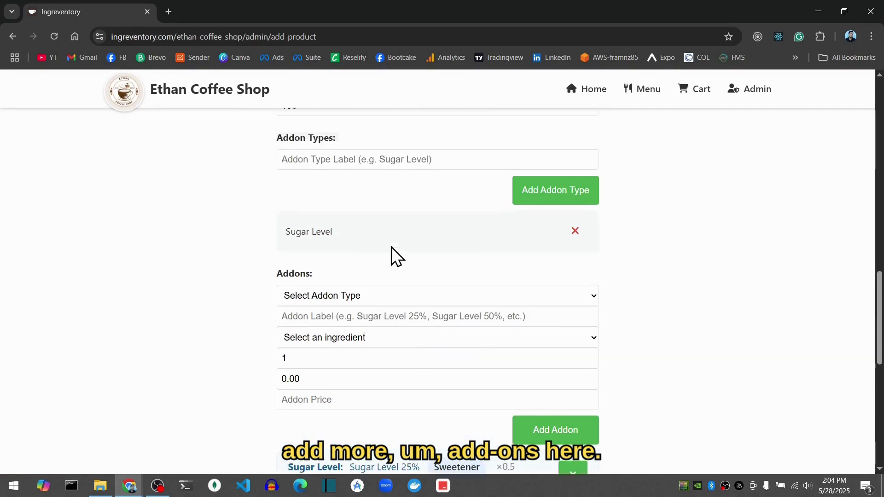
{"action": "left_click", "coordinate": [335, 232]}
{"action": "type", "text": "Pear"}
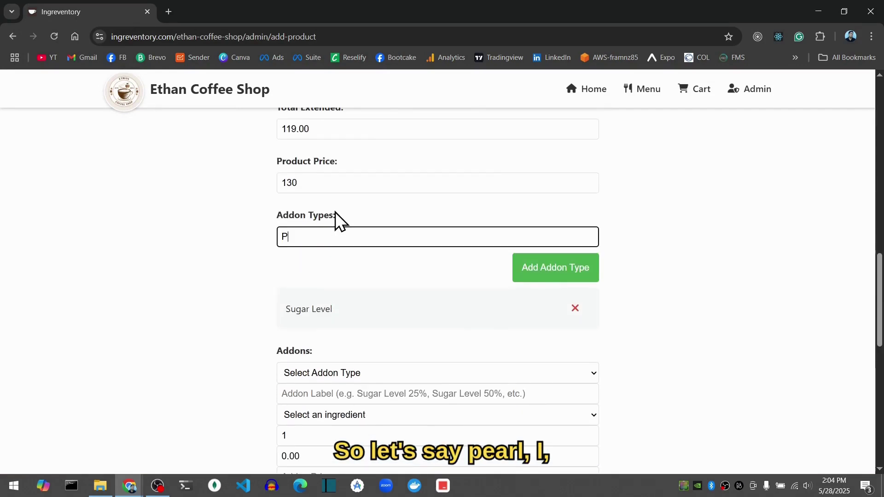
{"action": "key", "text": "BackSpace"}
{"action": "key", "text": "BackSpace"}
{"action": "key", "text": "BackSpace"}
{"action": "key", "text": "BackSpace"}
{"action": "type", "text": "Add Pearl"}
{"action": "left_click", "coordinate": [566, 277]}
Step: Choose Add Pearl as the next addon's type and label the addon "Add Pearl Level"
{"action": "scroll", "coordinate": [449, 295], "scroll_direction": "down", "scroll_amount": 3}
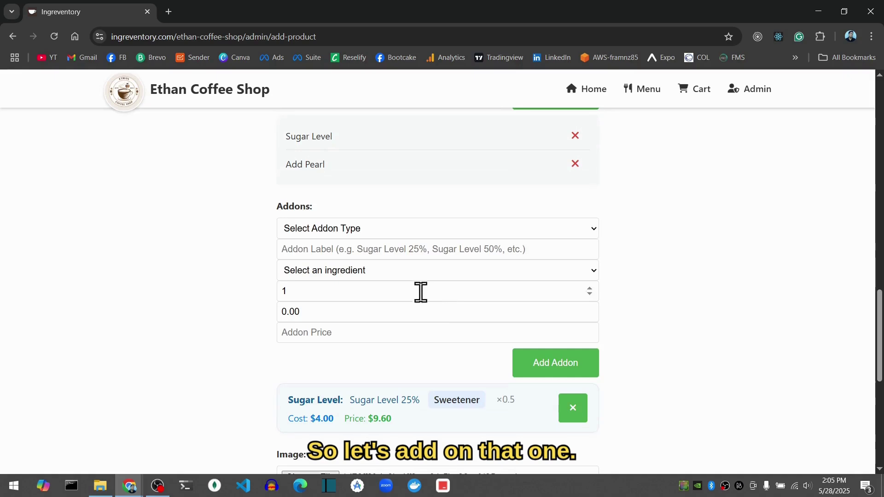
{"action": "left_click", "coordinate": [371, 230]}
{"action": "left_click", "coordinate": [328, 276]}
{"action": "left_click", "coordinate": [344, 253]}
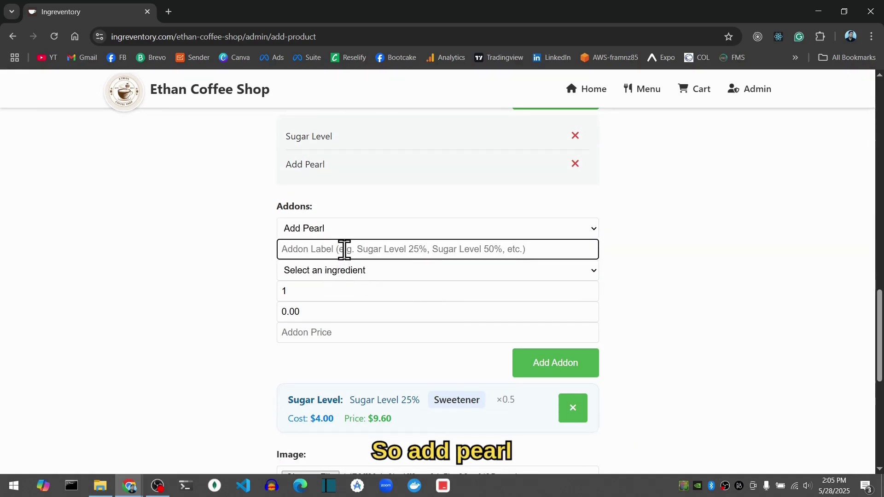
{"action": "type", "text": "Add Peral"}
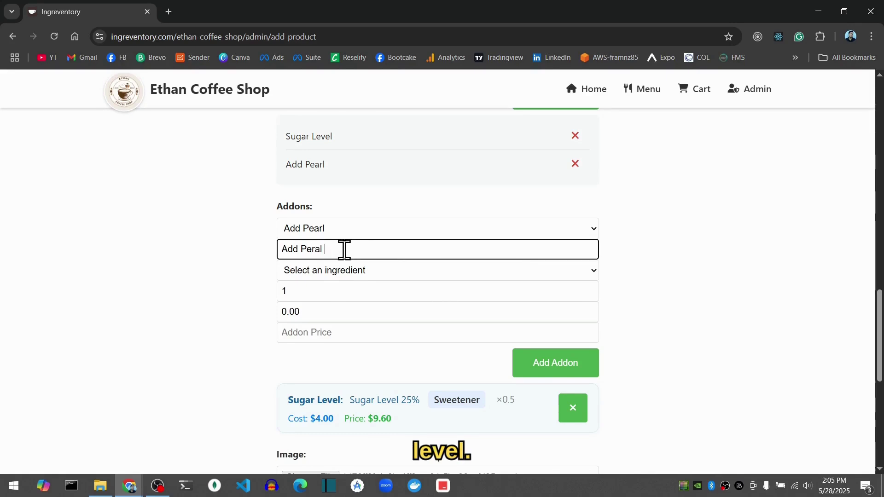
{"action": "type", "text": " Level"}
{"action": "double_click", "coordinate": [314, 250]}
{"action": "type", "text": "Pearl"}
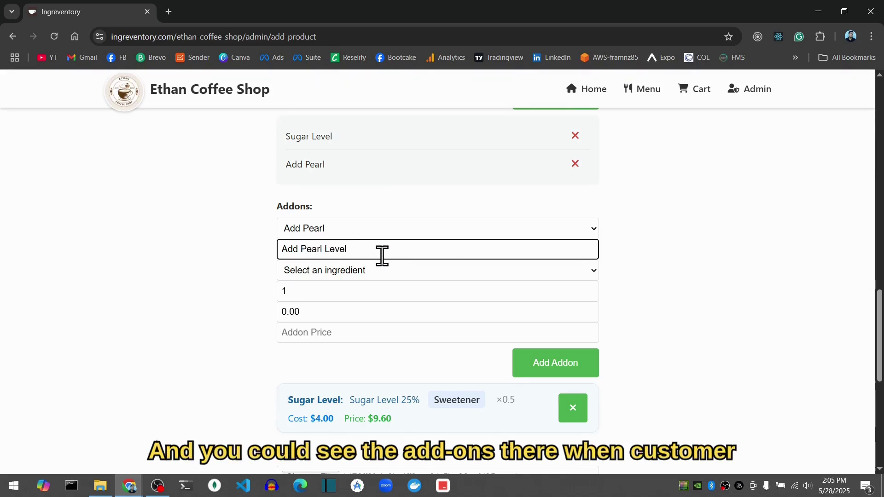
Step: Assign Tapioca Pearls (Boba) (cup) to the Add Pearl Level addon and set its quantity to 0.5
{"action": "left_click", "coordinate": [418, 271]}
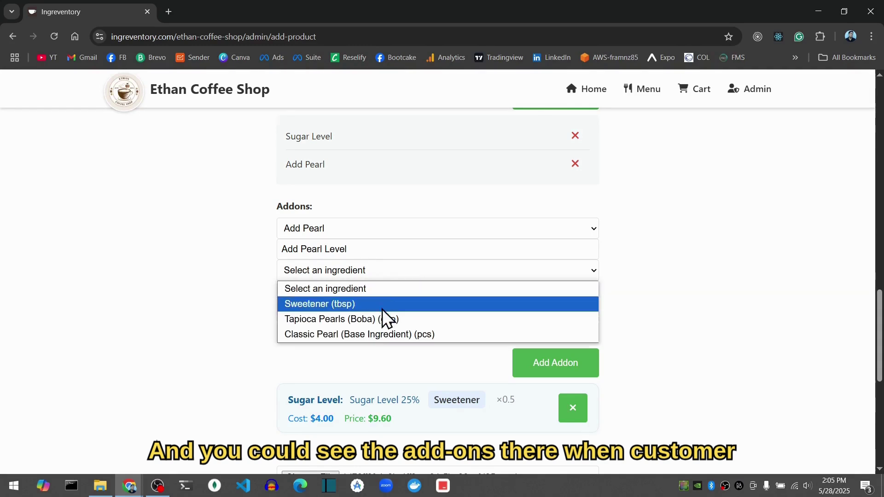
{"action": "left_click", "coordinate": [382, 320]}
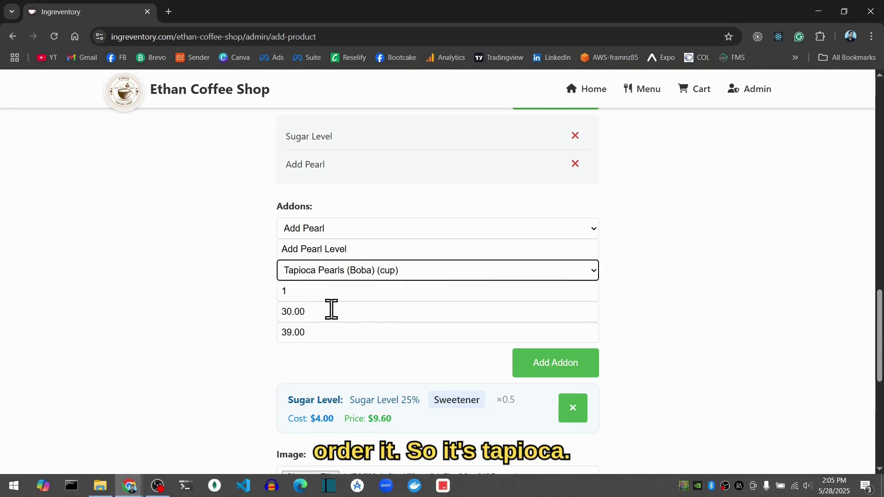
{"action": "left_click", "coordinate": [334, 298]}
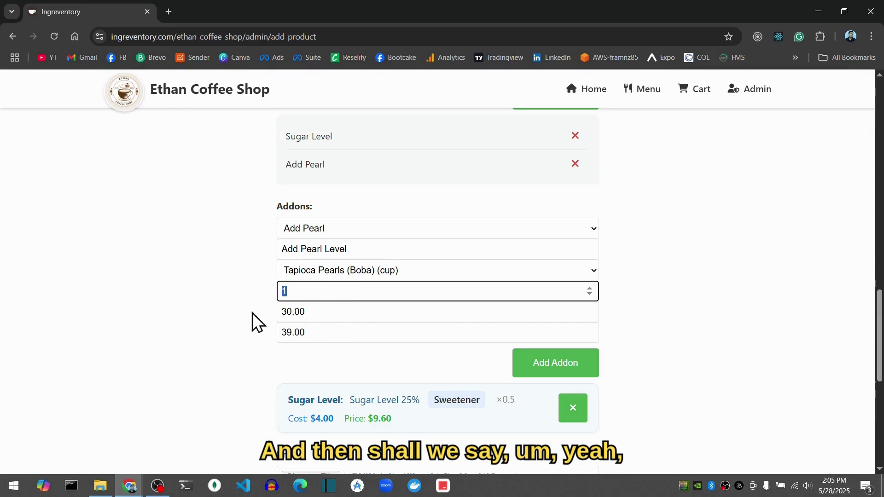
{"action": "left_click", "coordinate": [214, 317]}
{"action": "left_click", "coordinate": [327, 289]}
{"action": "type", "text": "0.5"}
{"action": "left_click", "coordinate": [192, 295]}
Step: Add the completed Add Pearl Level addon to the product and check the addon list and image preview
{"action": "scroll", "coordinate": [562, 357], "scroll_direction": "down", "scroll_amount": 1}
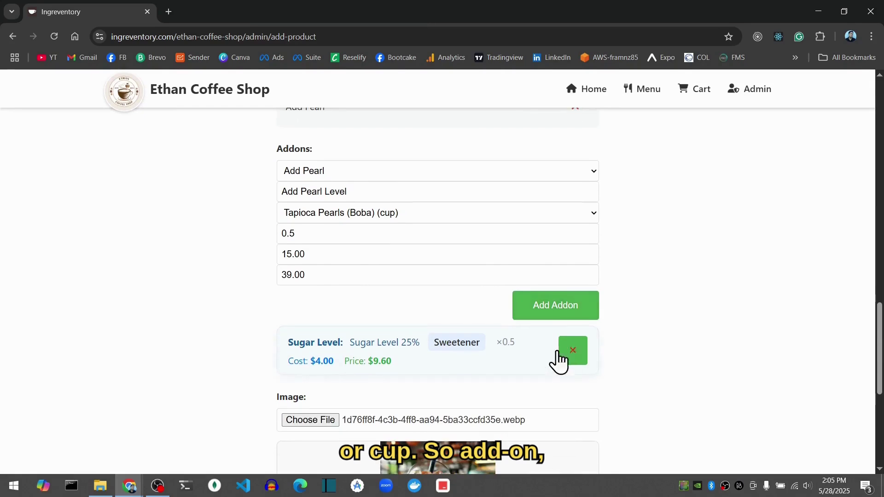
{"action": "left_click_drag", "start_coordinate": [563, 358], "coordinate": [558, 306]}
{"action": "left_click", "coordinate": [558, 305]}
{"action": "left_click", "coordinate": [446, 339]}
{"action": "scroll", "coordinate": [316, 340], "scroll_direction": "down", "scroll_amount": 1}
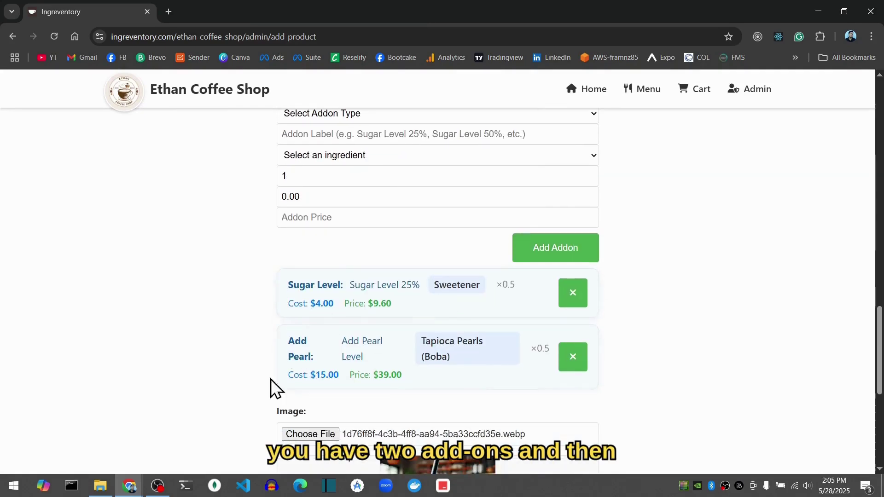
{"action": "scroll", "coordinate": [363, 331], "scroll_direction": "down", "scroll_amount": 3}
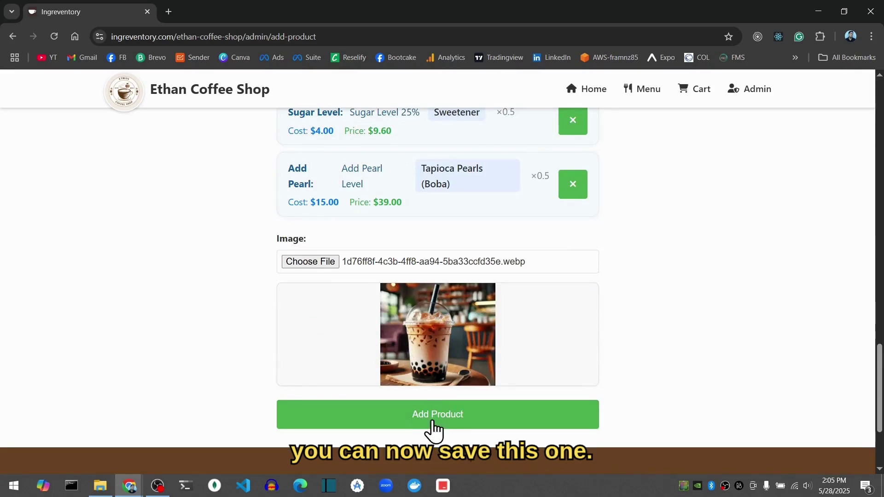
Step: Save the Classic Pearl Milk Tea product and open its page from the shop menu to review the customization options
{"action": "left_click", "coordinate": [433, 416]}
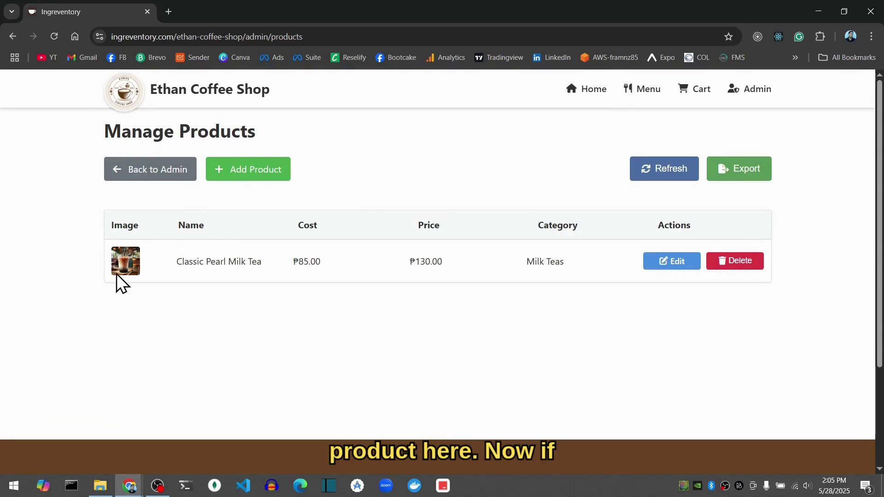
{"action": "left_click", "coordinate": [650, 93]}
{"action": "scroll", "coordinate": [479, 250], "scroll_direction": "down", "scroll_amount": 3}
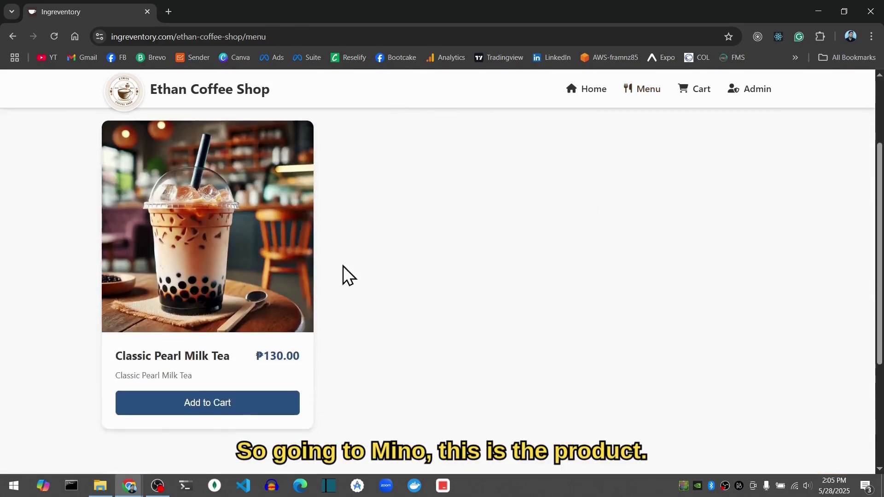
{"action": "left_click", "coordinate": [222, 283]}
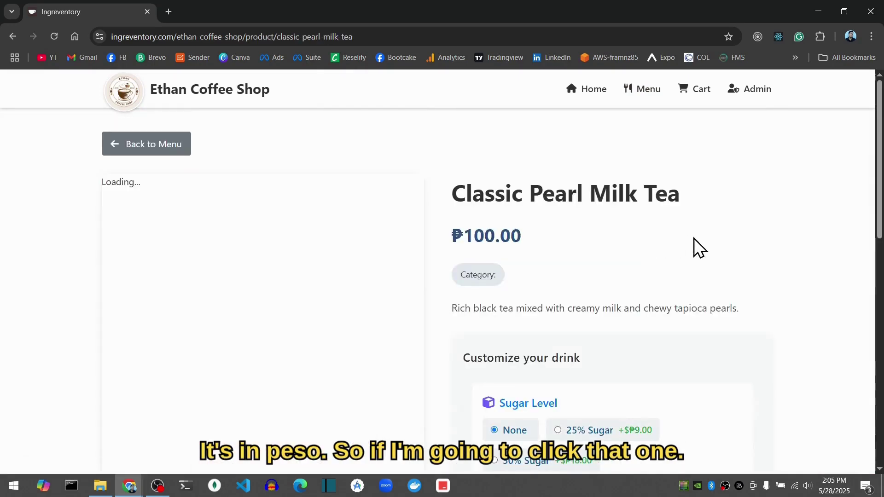
{"action": "scroll", "coordinate": [694, 239], "scroll_direction": "down", "scroll_amount": 3}
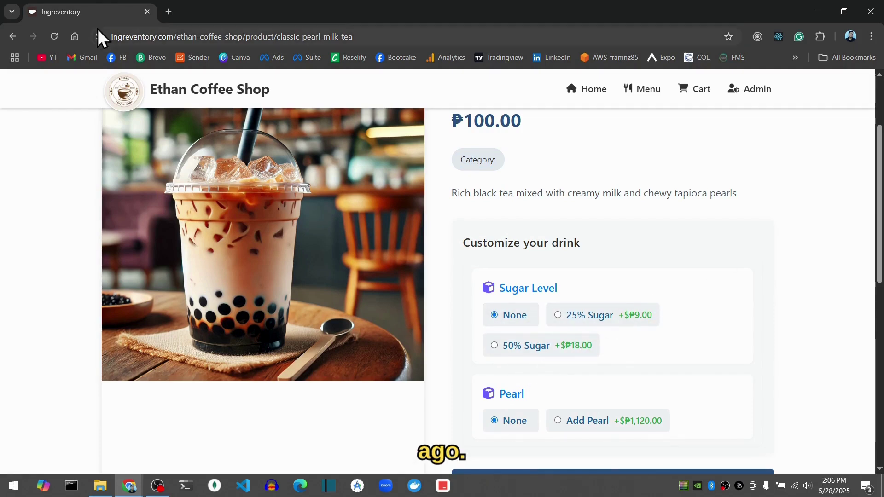
Step: Reload the product page and refresh the product list in the shop's product management
{"action": "left_click", "coordinate": [54, 35]}
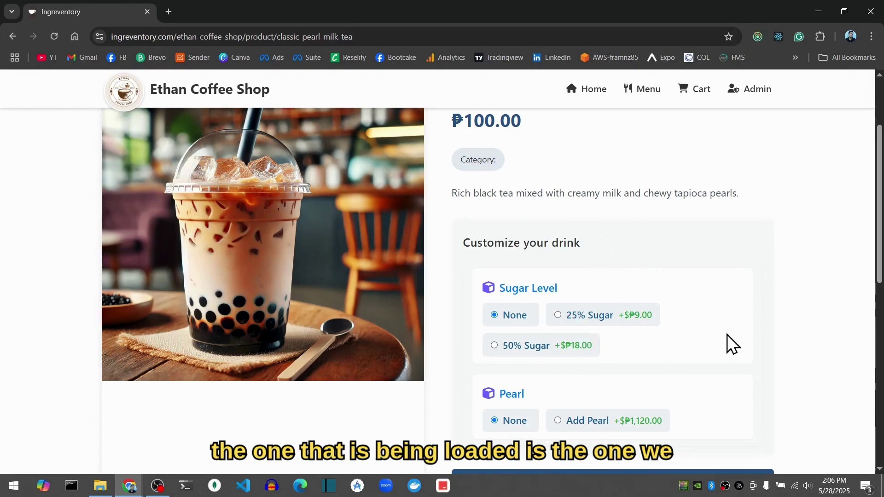
{"action": "left_click", "coordinate": [749, 92]}
{"action": "scroll", "coordinate": [266, 403], "scroll_direction": "down", "scroll_amount": 3}
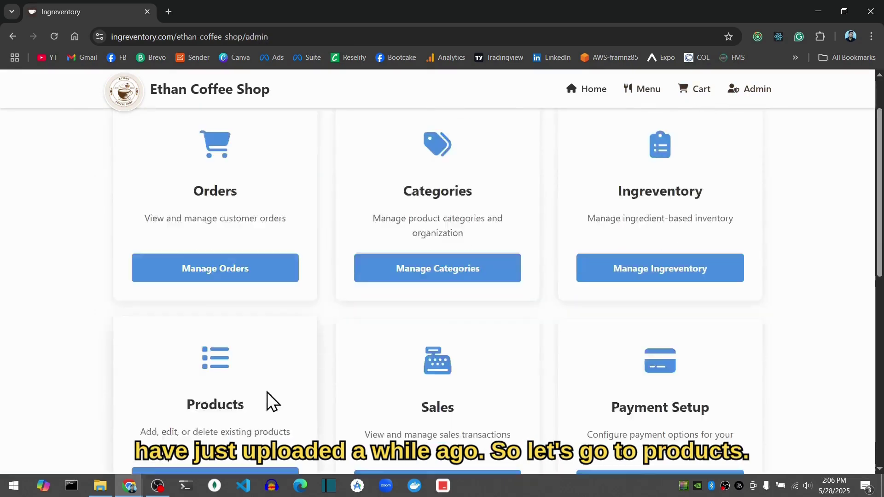
{"action": "left_click", "coordinate": [220, 422]}
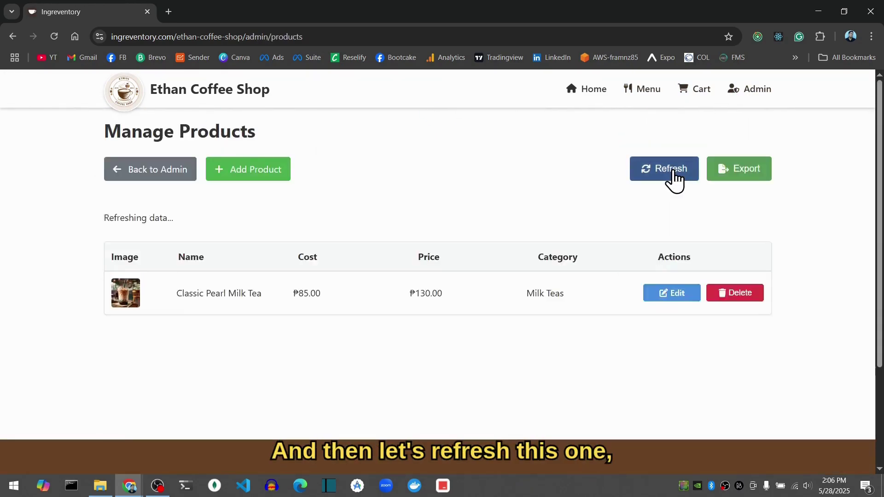
Step: Reopen the Classic Pearl Milk Tea page from the menu and try 50% Sugar with Add Pearl to check the pricing
{"action": "left_click", "coordinate": [641, 94]}
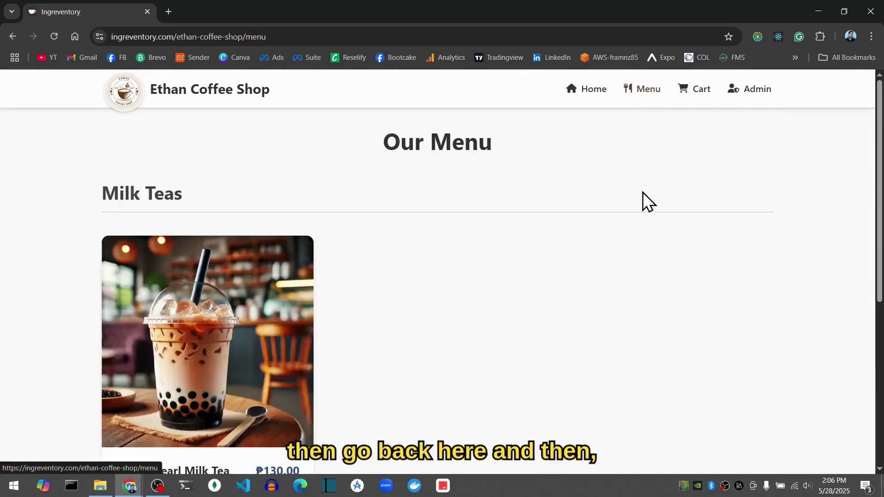
{"action": "left_click", "coordinate": [256, 309]}
{"action": "scroll", "coordinate": [703, 288], "scroll_direction": "down", "scroll_amount": 3}
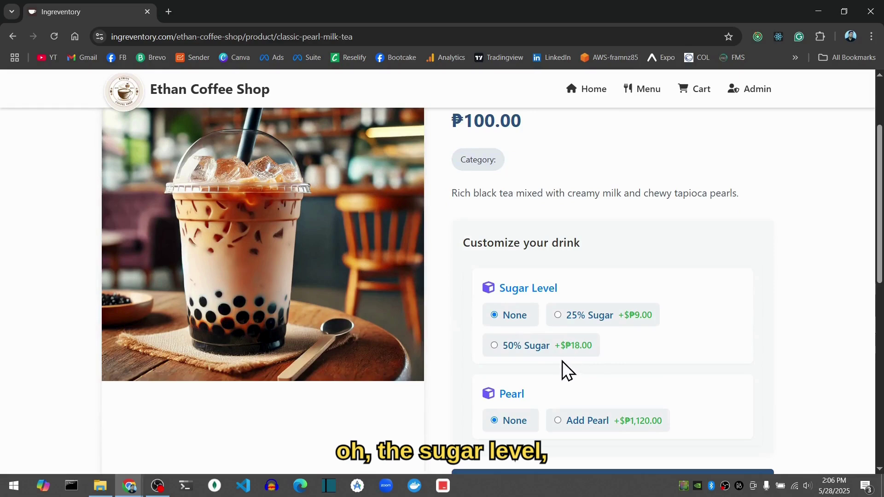
{"action": "left_click", "coordinate": [585, 320]}
{"action": "left_click", "coordinate": [531, 350]}
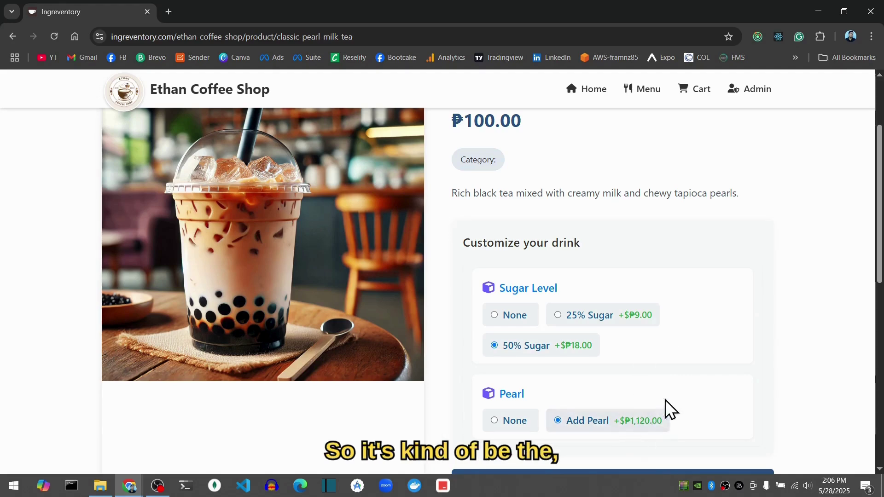
{"action": "scroll", "coordinate": [683, 358], "scroll_direction": "up", "scroll_amount": 1}
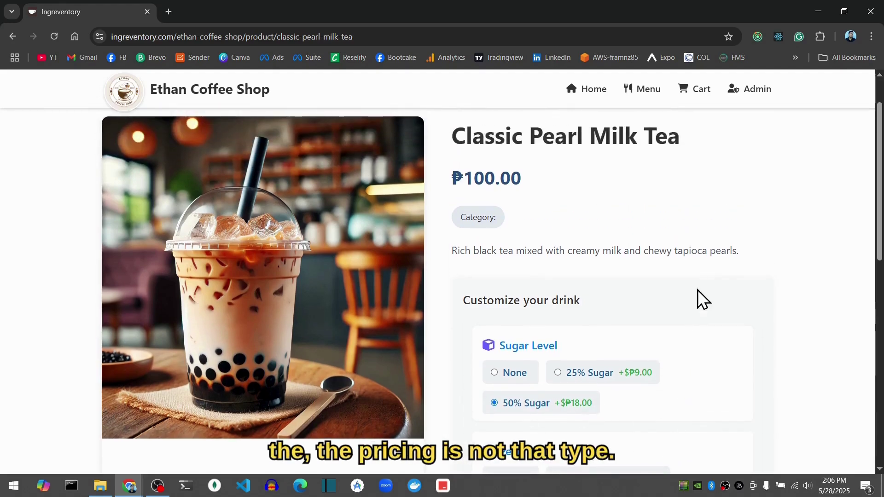
Step: Log out of the shop account through the admin settings and log back in with the saved credentials
{"action": "left_click", "coordinate": [759, 92]}
{"action": "scroll", "coordinate": [617, 248], "scroll_direction": "down", "scroll_amount": 10}
{"action": "left_click", "coordinate": [613, 260]}
{"action": "scroll", "coordinate": [554, 276], "scroll_direction": "down", "scroll_amount": 17}
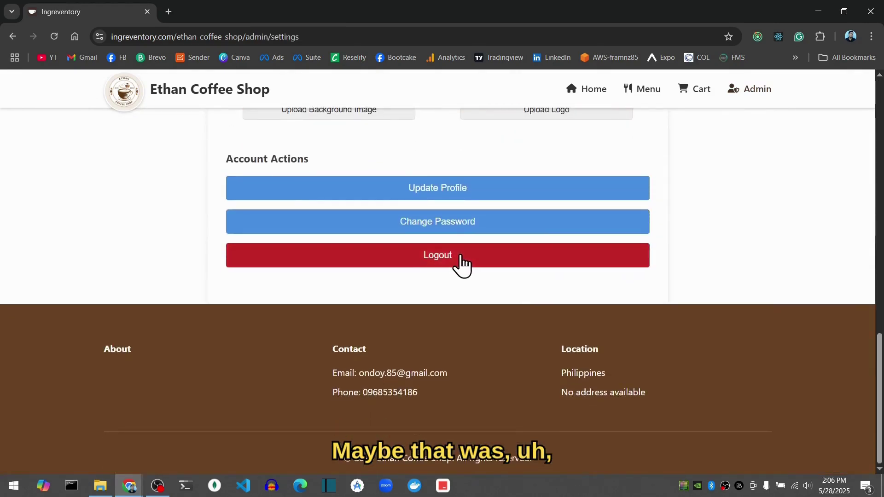
{"action": "left_click", "coordinate": [461, 264]}
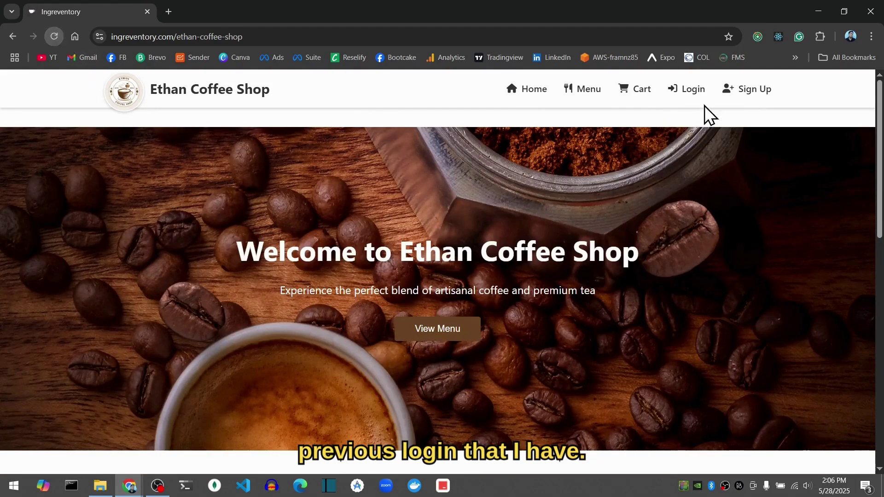
{"action": "left_click", "coordinate": [682, 92]}
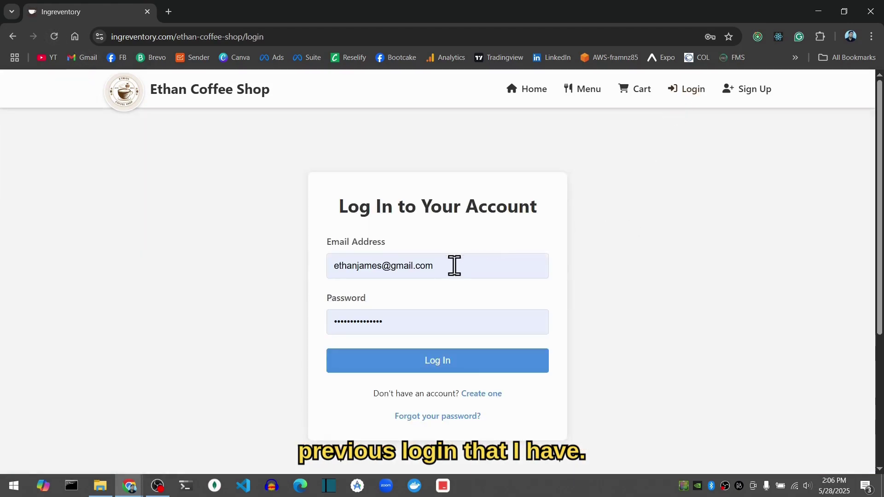
{"action": "left_click", "coordinate": [496, 360]}
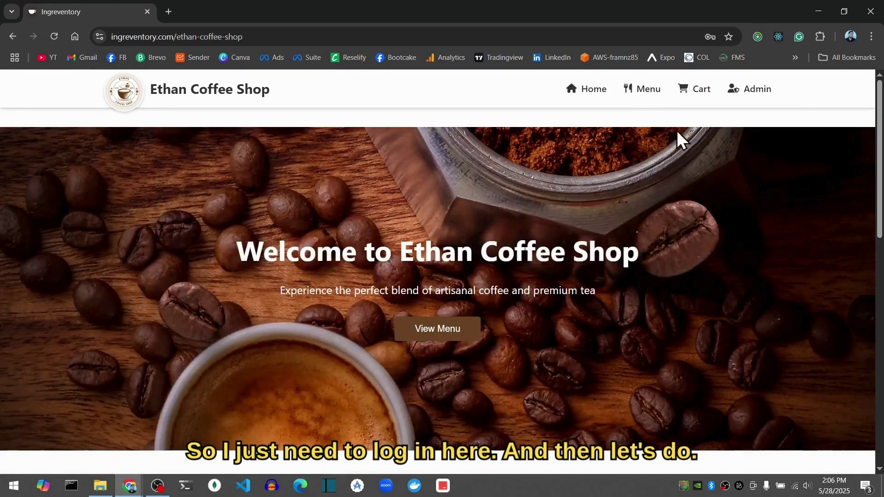
Step: View the Classic Pearl Milk Tea page from the menu again and check its price, sugar level and pearl options
{"action": "left_click", "coordinate": [643, 91]}
{"action": "scroll", "coordinate": [276, 285], "scroll_direction": "down", "scroll_amount": 1}
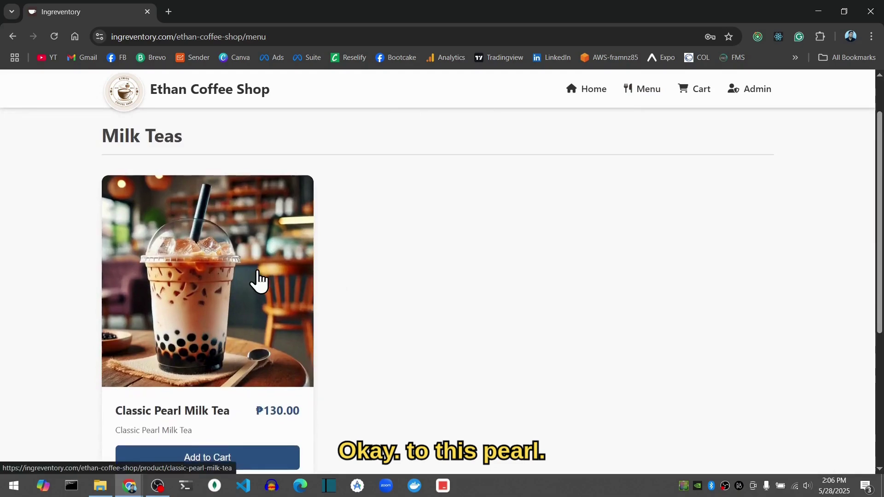
{"action": "left_click", "coordinate": [257, 281]}
{"action": "scroll", "coordinate": [695, 261], "scroll_direction": "down", "scroll_amount": 3}
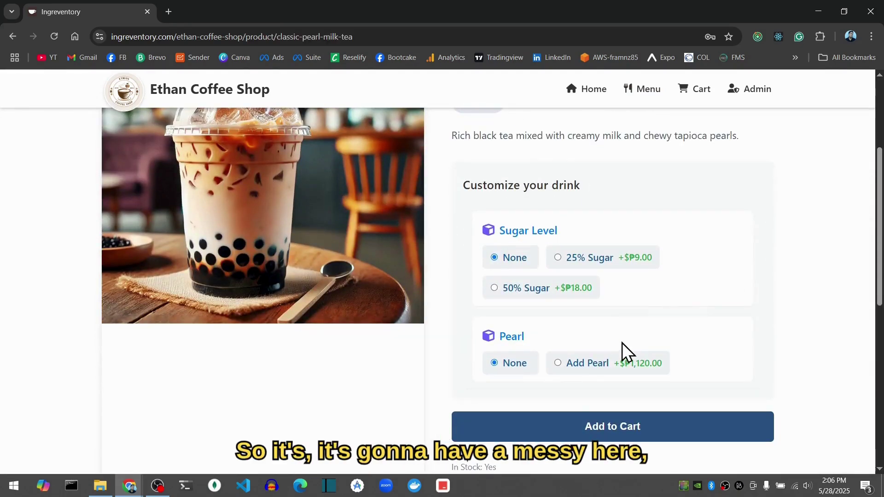
{"action": "scroll", "coordinate": [645, 277], "scroll_direction": "up", "scroll_amount": 3}
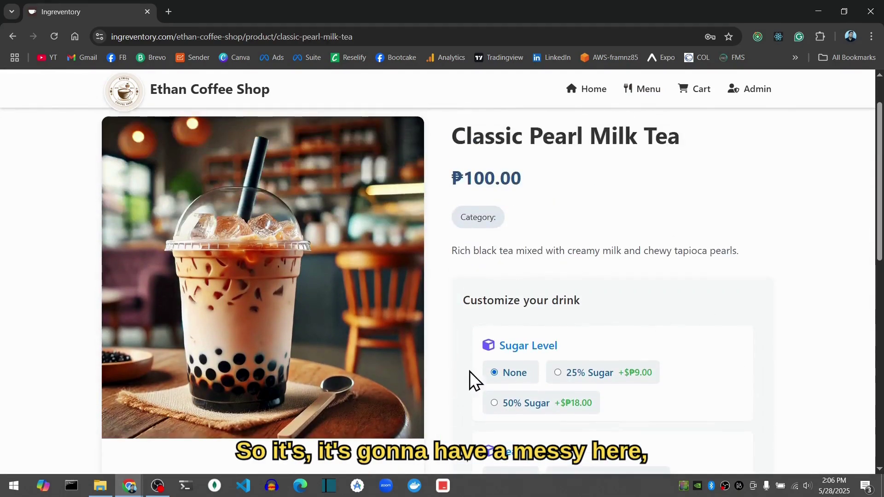
{"action": "scroll", "coordinate": [636, 221], "scroll_direction": "up", "scroll_amount": 1}
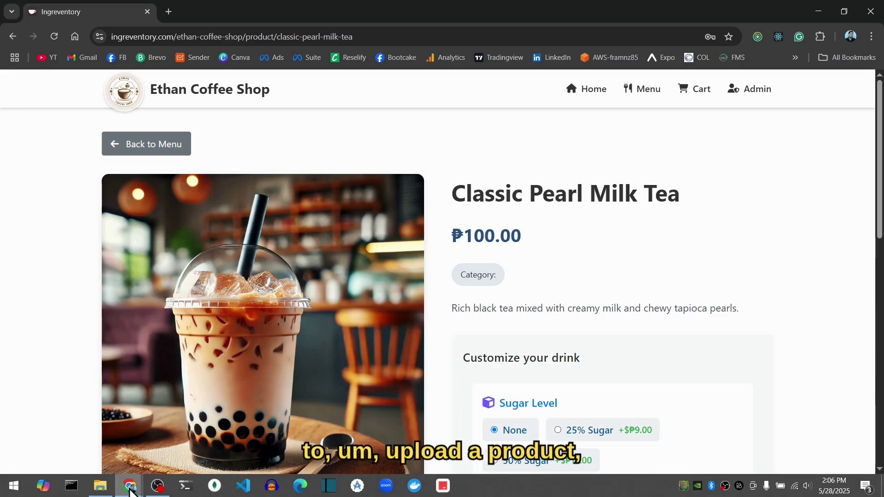
{"action": "mouse_move", "coordinate": [130, 486]}
{"action": "left_click", "coordinate": [189, 427]}
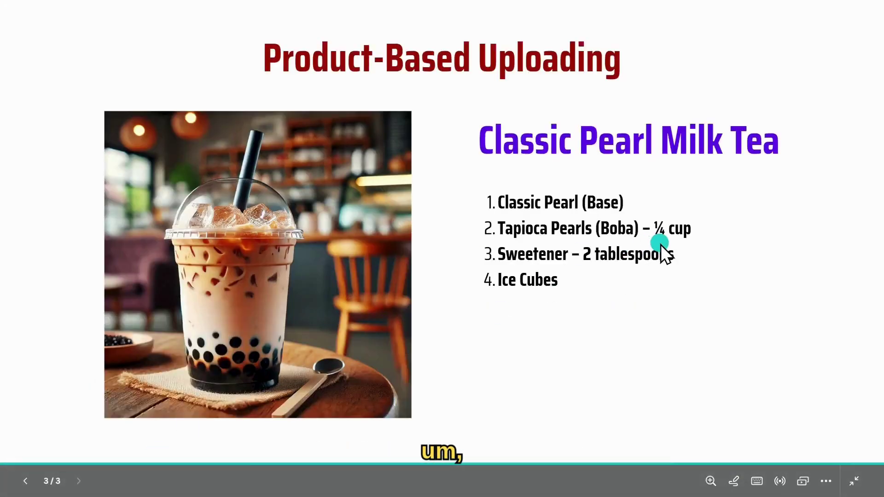
{"action": "left_click", "coordinate": [49, 296]}
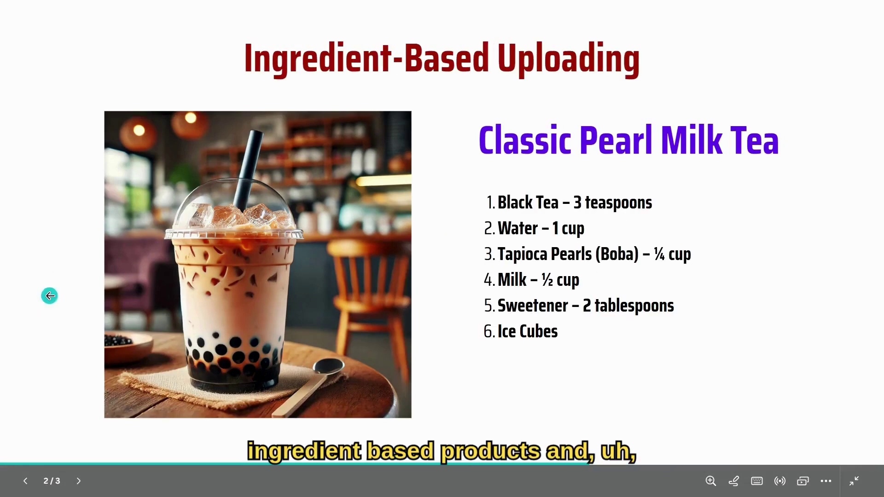
{"action": "left_click", "coordinate": [794, 269]}
{"action": "key", "text": "Left"}
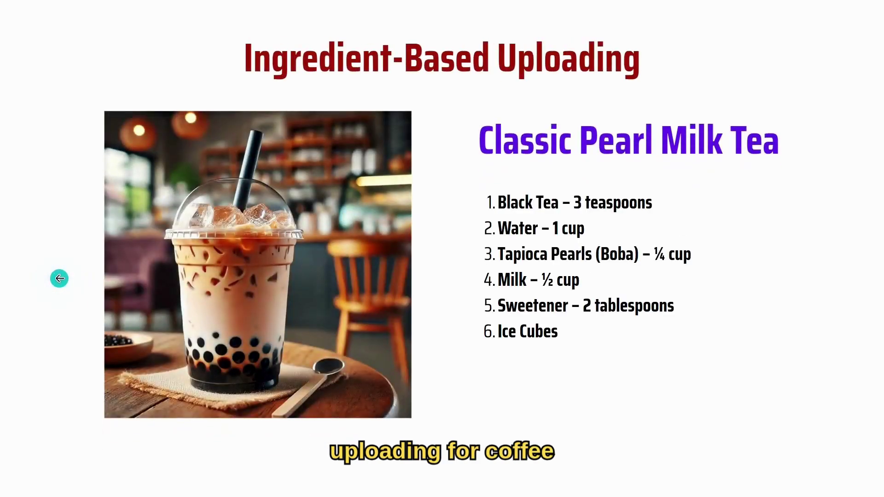
{"action": "left_click", "coordinate": [60, 278]}
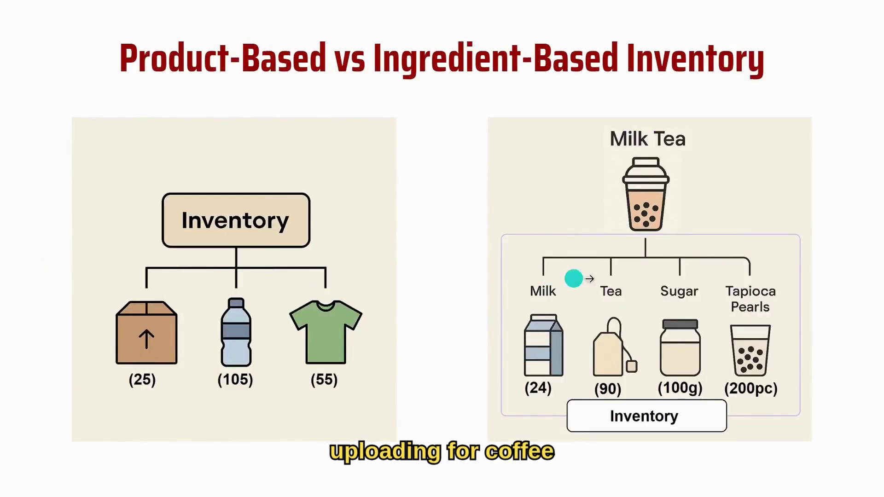
{"action": "left_click", "coordinate": [828, 258]}
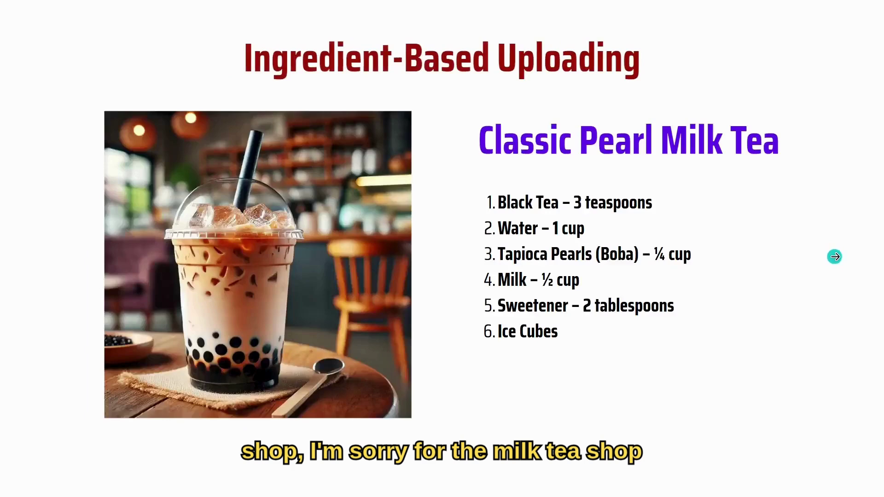